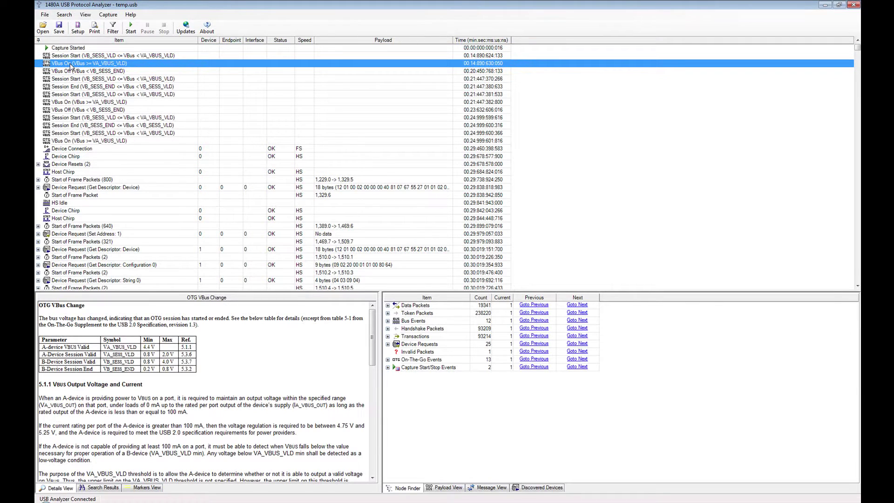
Review the details of the later VBus On events, the Device Connection, the first Device Chirp and the first Host Chirp
left_click(73, 104)
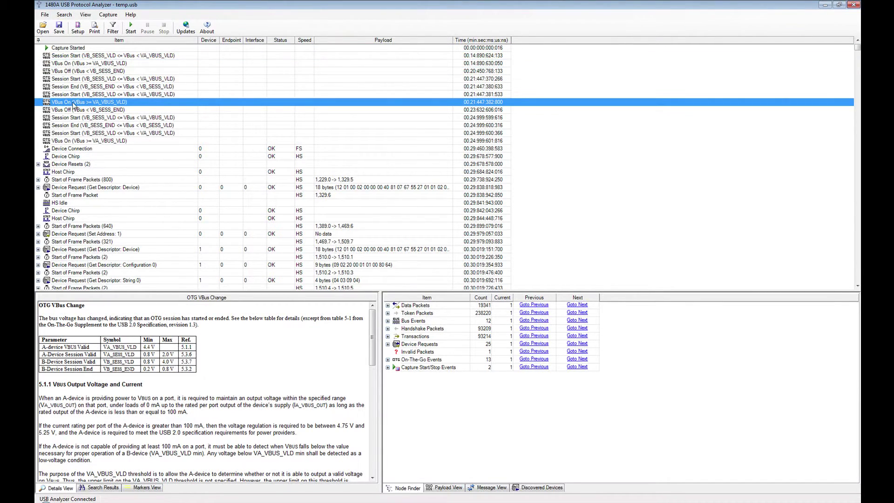
left_click(73, 142)
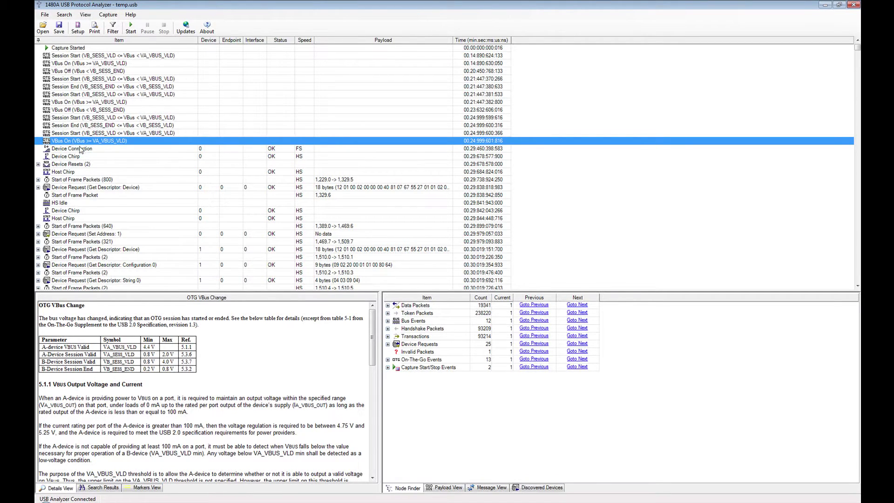
left_click(79, 149)
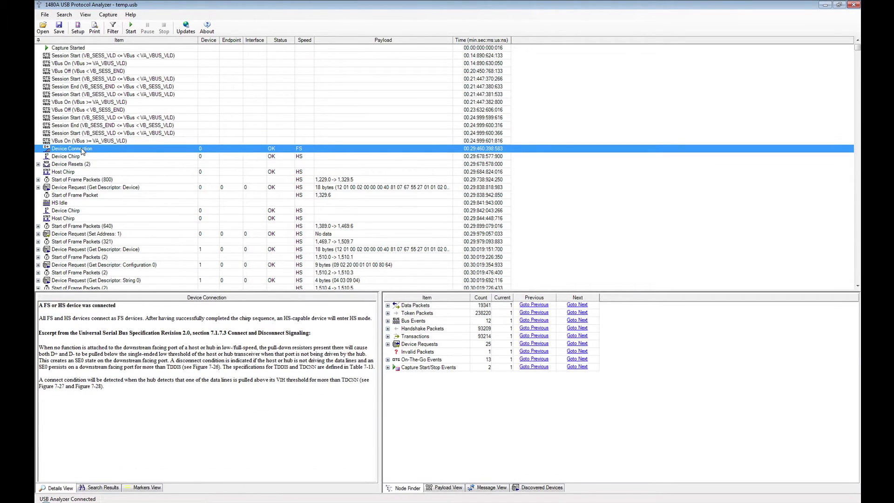
left_click(303, 159)
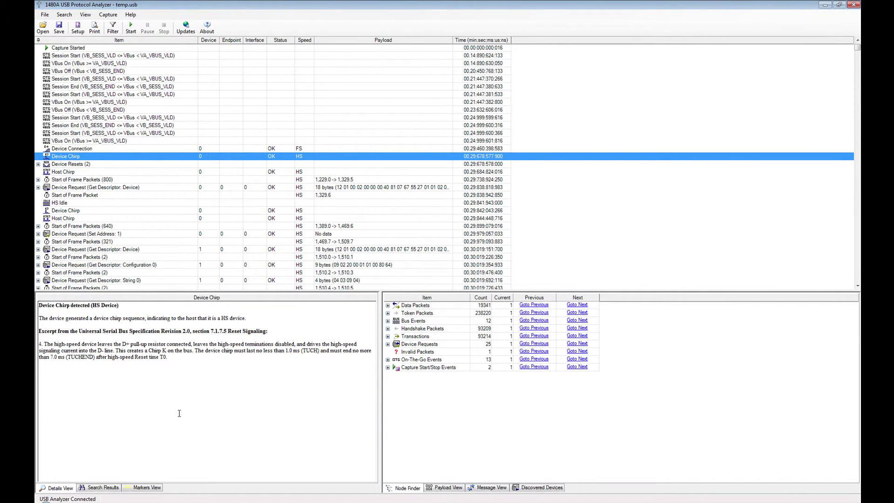
left_click(253, 173)
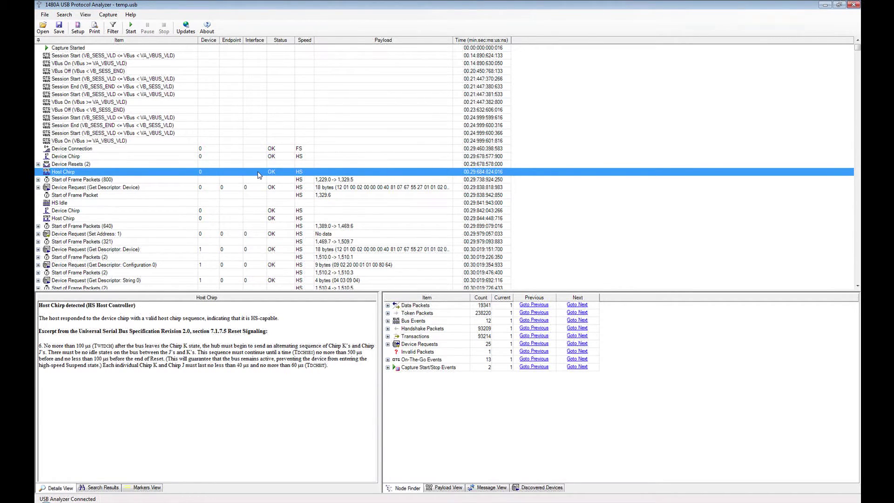
left_click(300, 149)
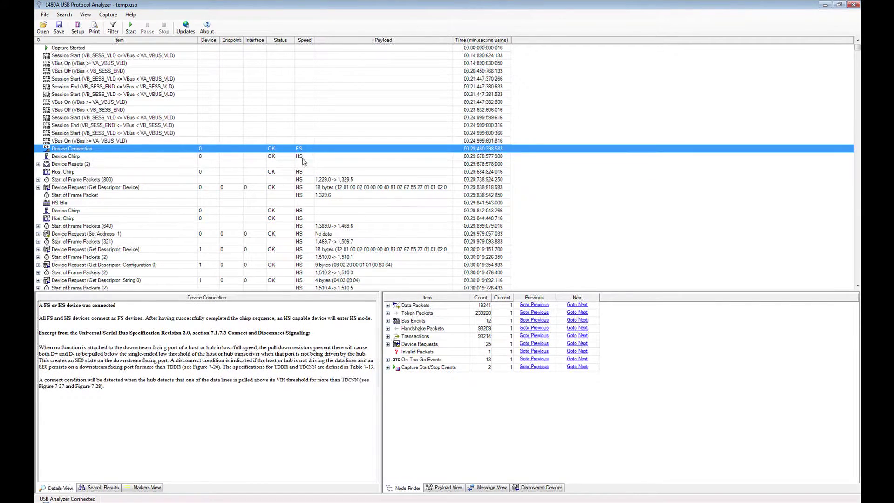
Inspect the first Get Descriptor: Device request to device 0 and the Set Address: 1 request
left_click(303, 188)
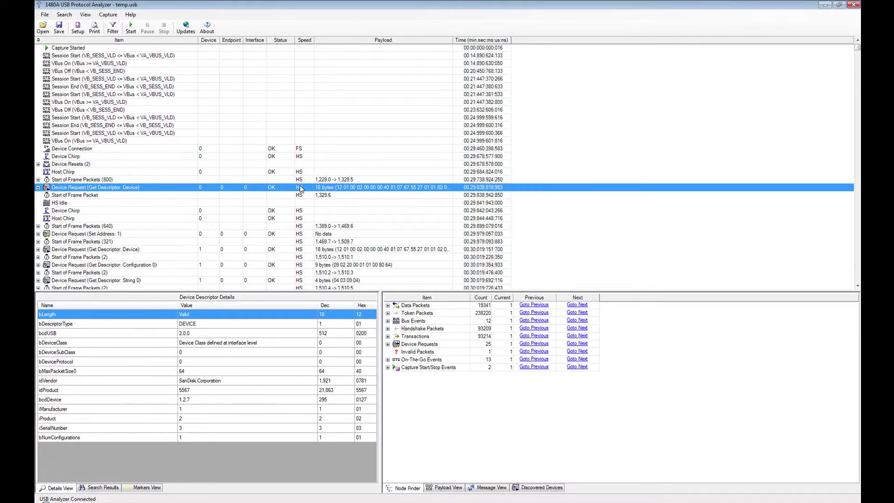
scroll(300, 188, "down", 3)
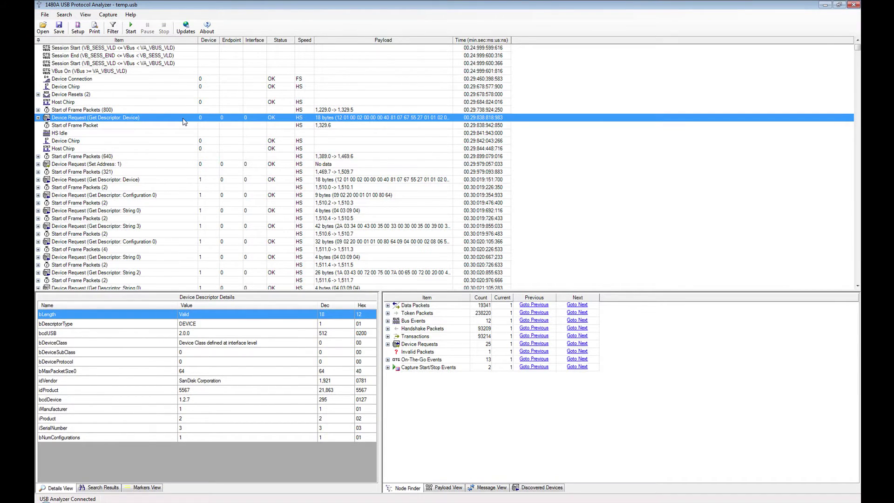
left_click(102, 164)
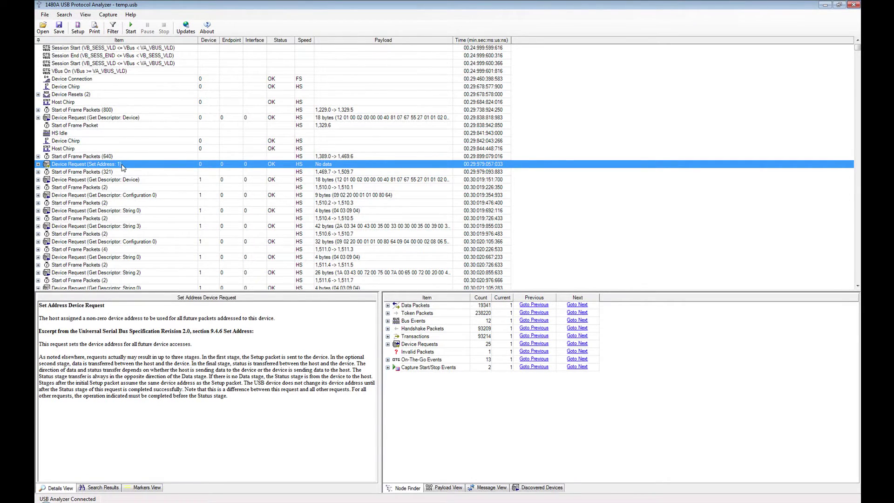
Examine the idVendor and idProduct fields in the device descriptor requested right after the Set Address request
left_click(204, 180)
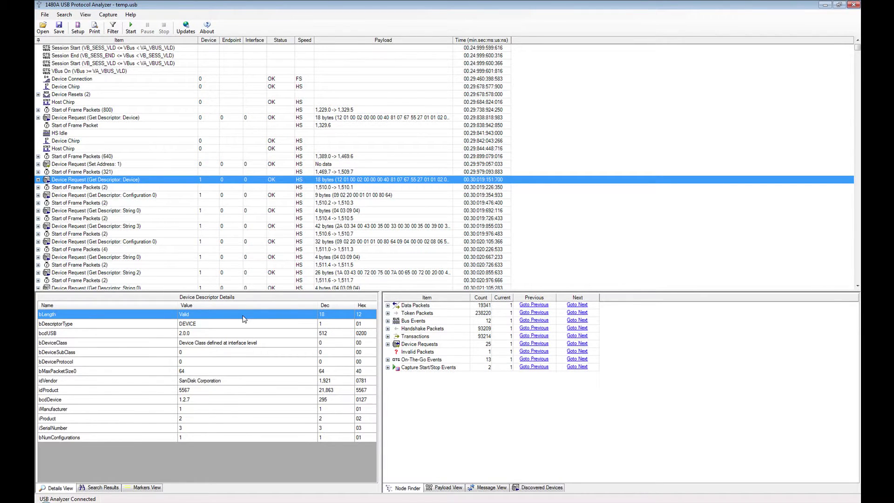
left_click(201, 381)
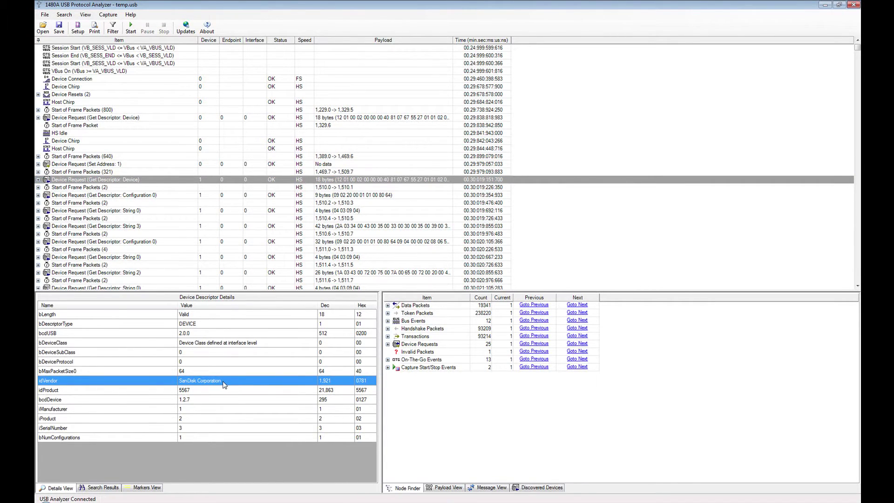
left_click(209, 392)
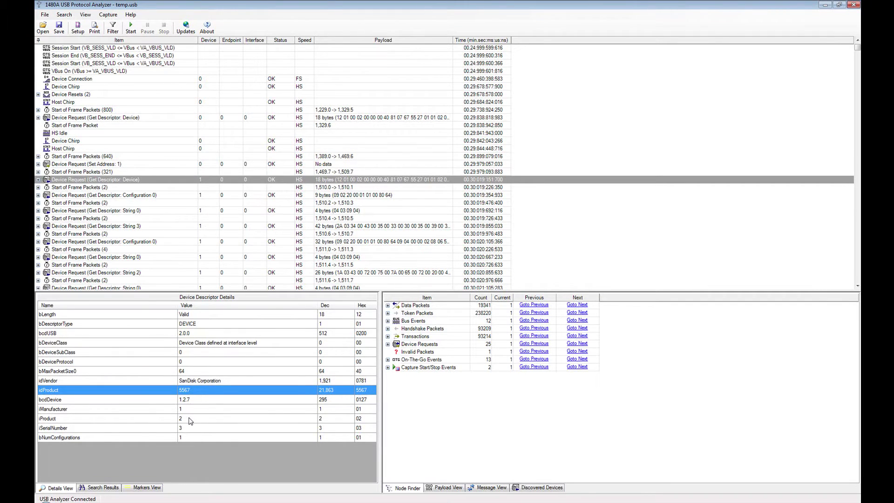
left_click(193, 383)
left_click(191, 393)
Examine the first two Configuration 0 descriptor requests, including the second one's interface endpoint count, class, subclass and protocol
left_click(170, 196)
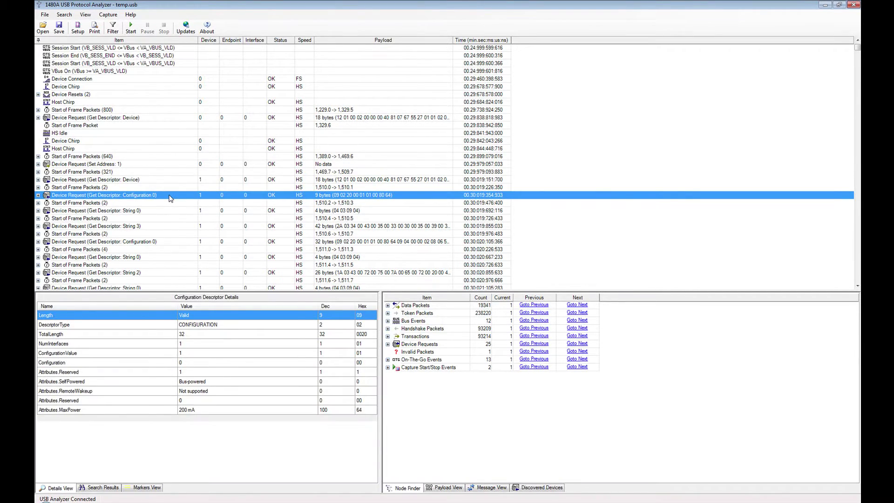
left_click(167, 241)
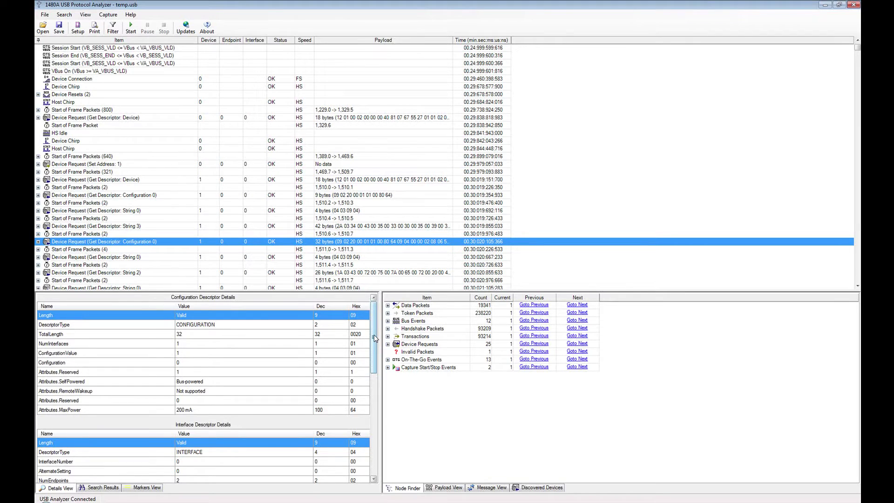
mouse_move(376, 338)
left_mouse_down()
mouse_move(374, 362)
mouse_move(373, 340)
left_mouse_up()
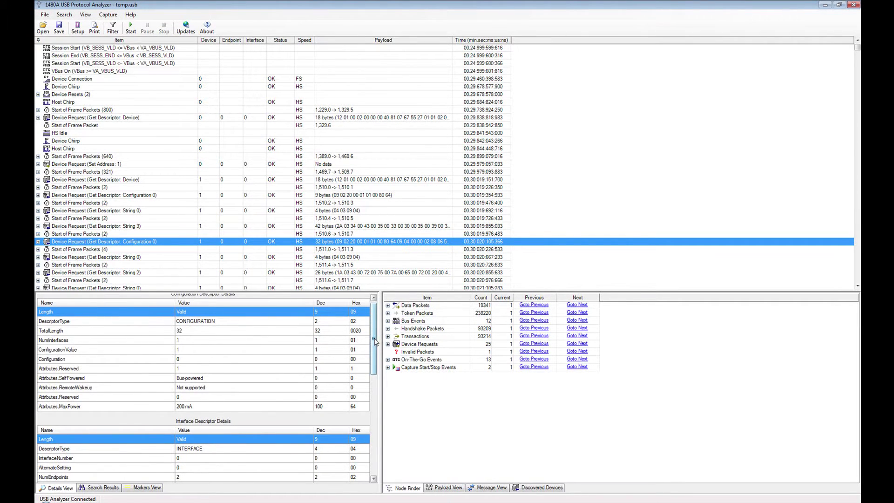
left_click_drag(374, 342, 373, 376)
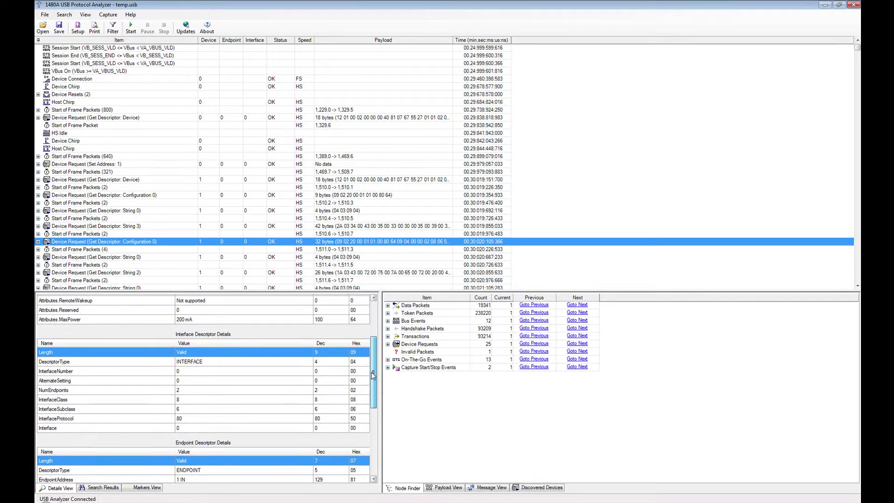
left_click(186, 392)
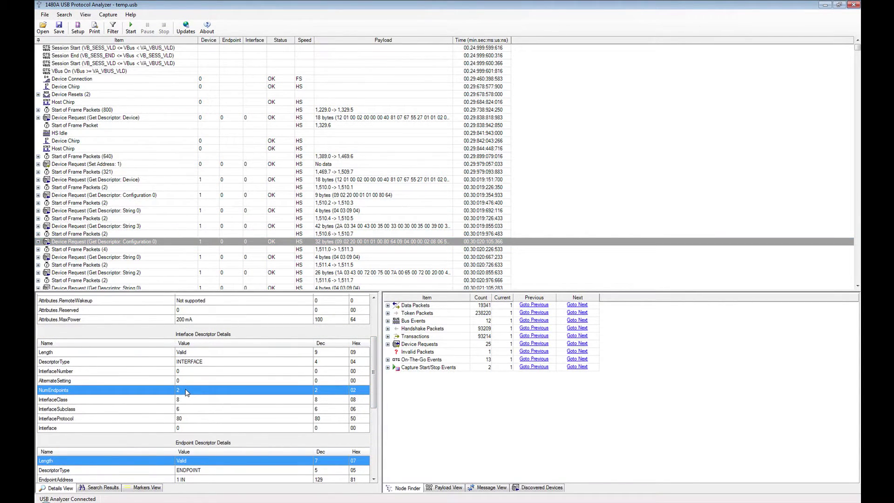
left_click(189, 400)
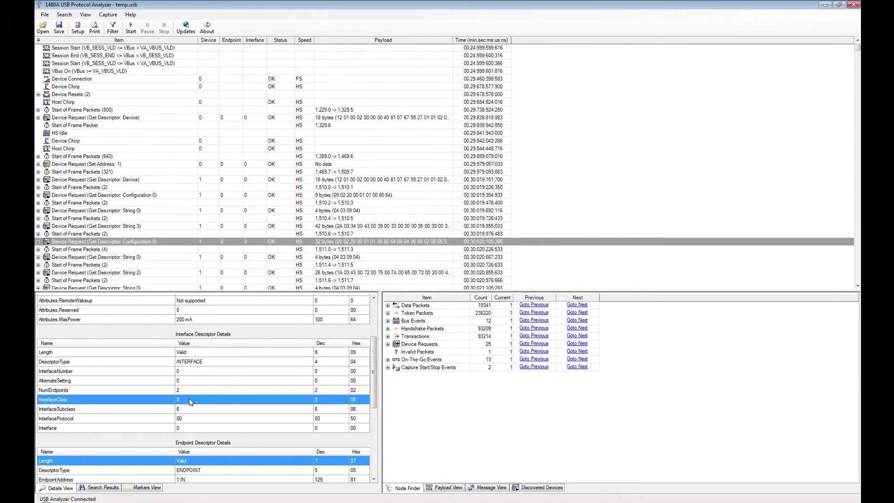
left_click(190, 411)
left_click(189, 419)
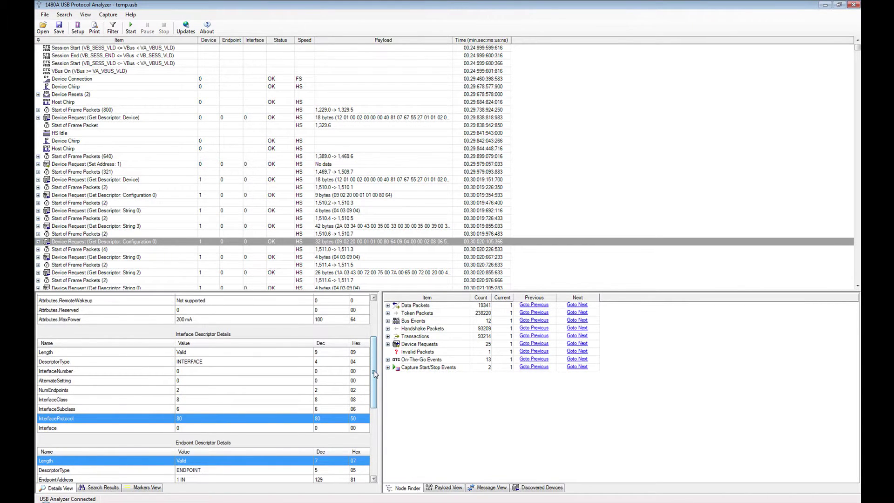
Check the transfer type and maximum packet size in both endpoint descriptors of the 32-byte Configuration 0 request
left_click_drag(374, 374, 373, 413)
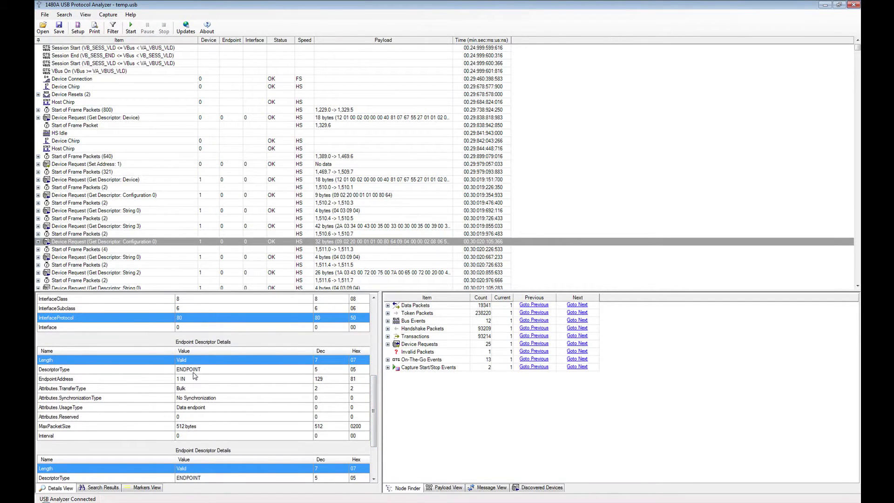
left_click(190, 389)
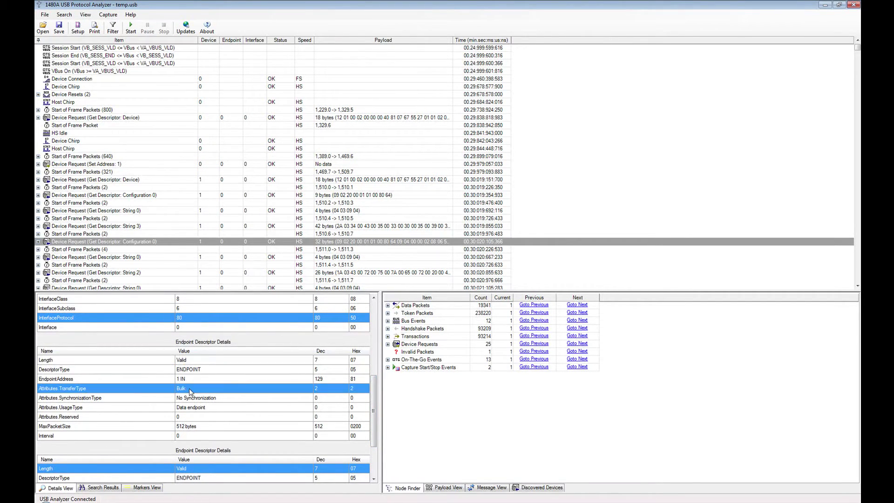
left_click(187, 429)
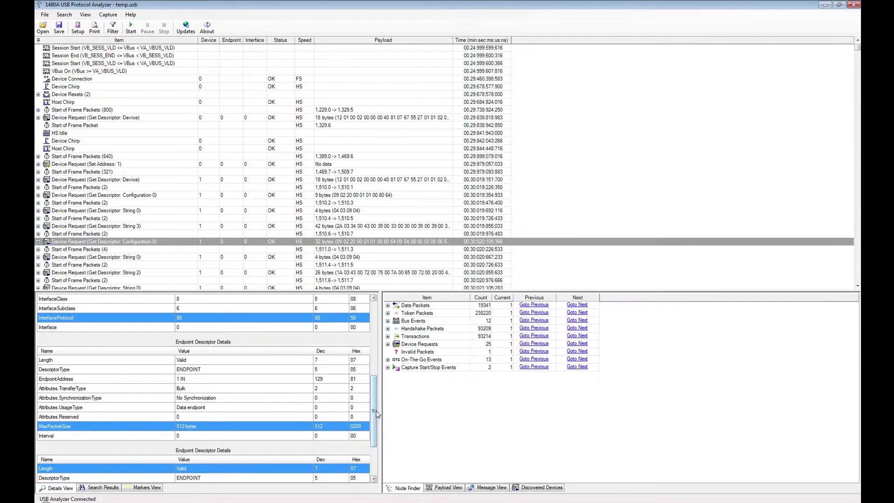
left_click_drag(375, 411, 376, 460)
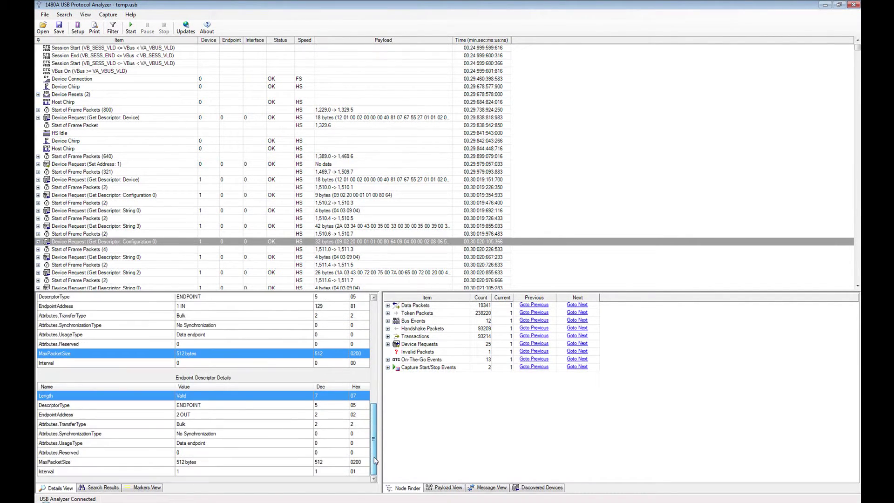
left_click(206, 463)
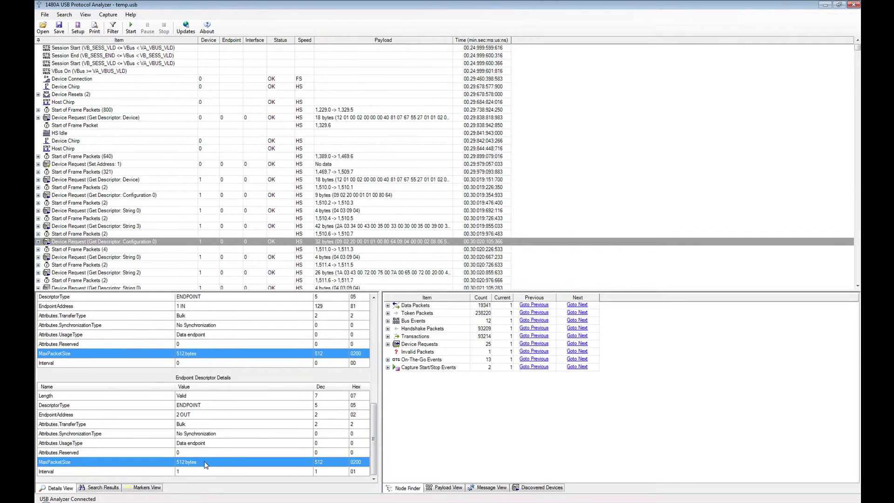
left_click(207, 425)
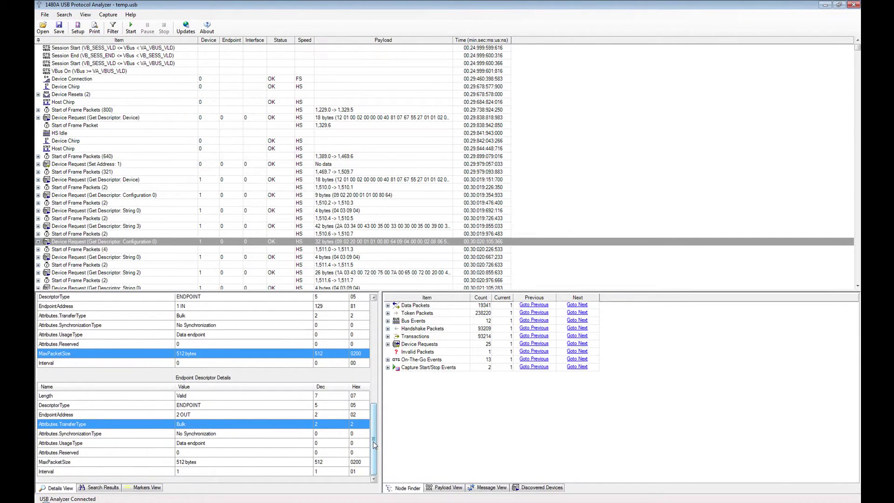
Expand the first NAKed IN transaction after the OUT transaction and inspect its IN and NAK packets
left_click(149, 243)
scroll(148, 243, "down", 5)
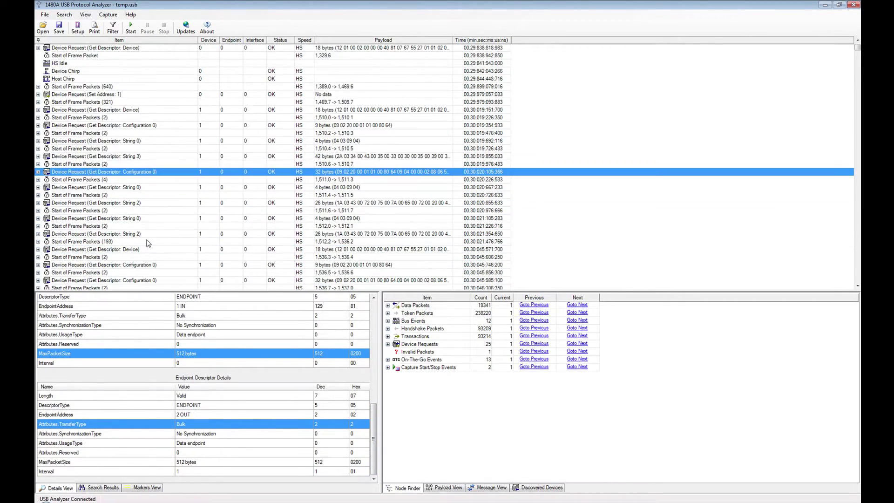
scroll(148, 243, "down", 5)
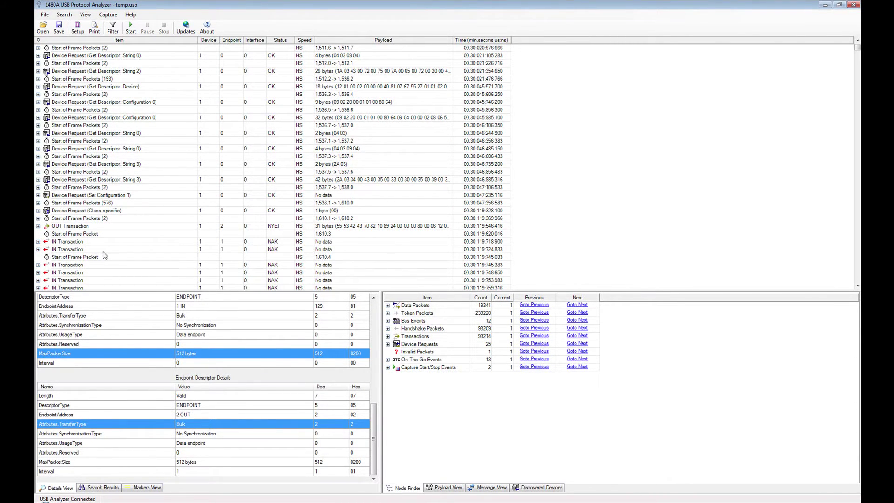
left_click(116, 242)
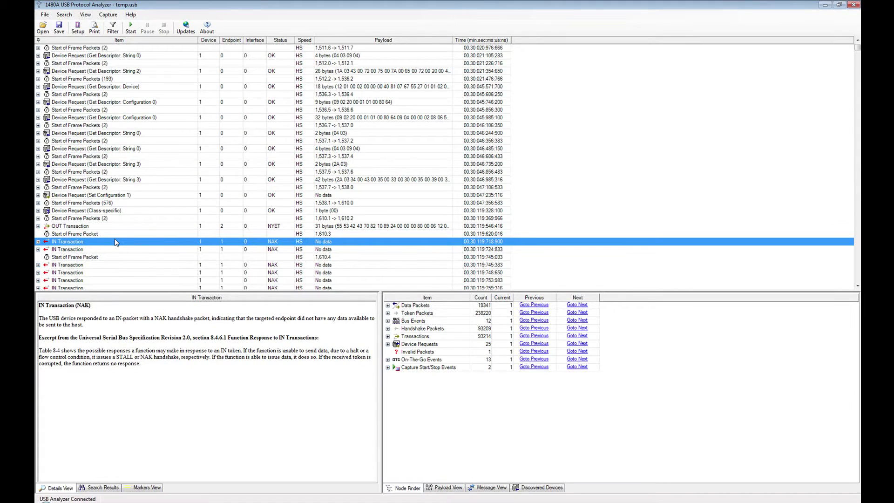
left_click(38, 242)
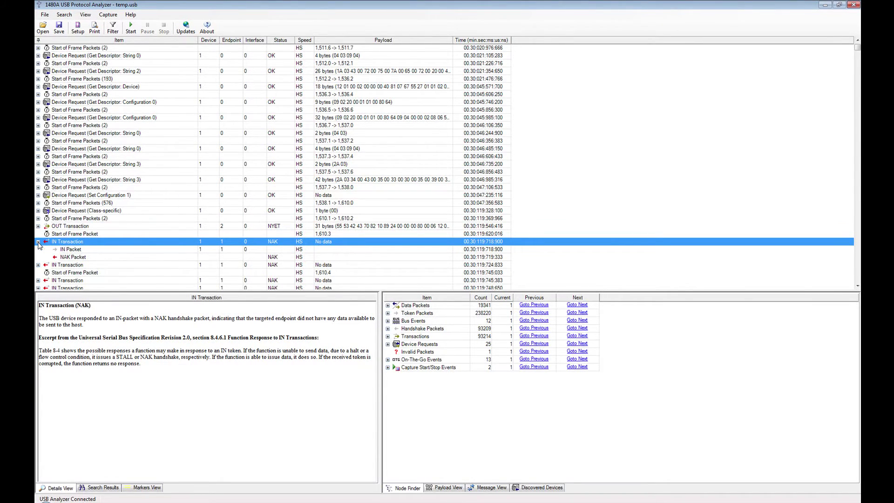
left_click(75, 251)
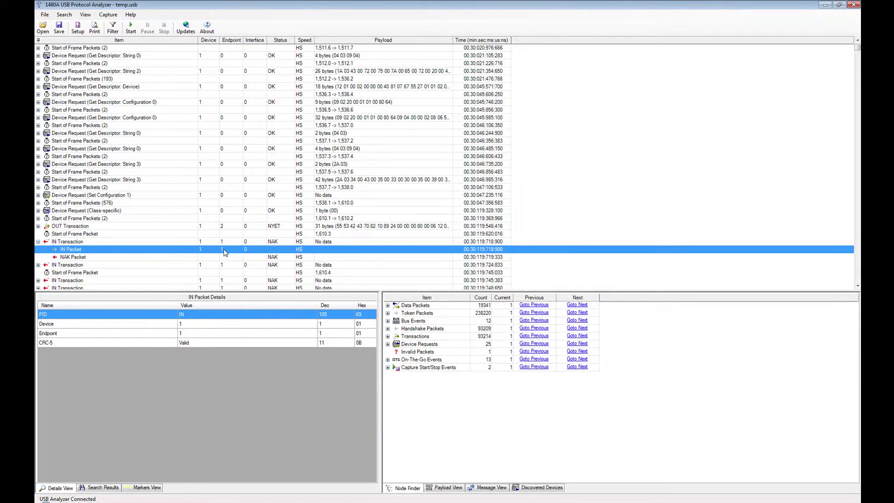
left_click(222, 258)
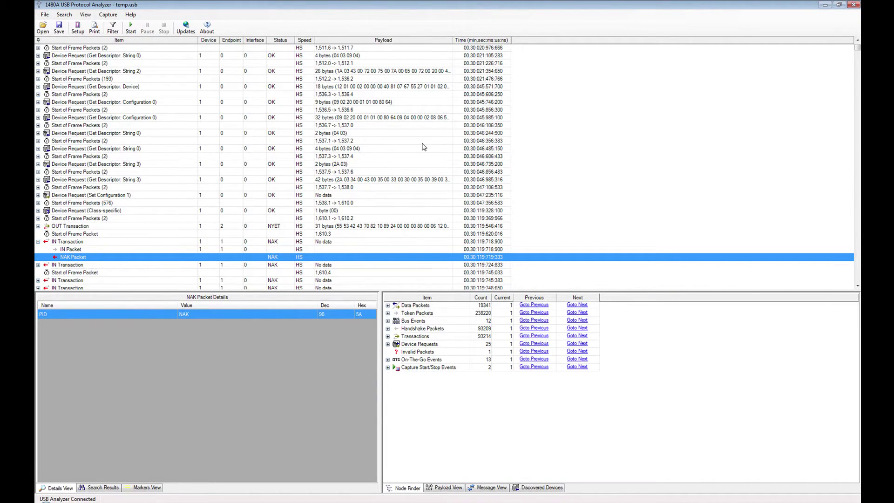
Filter the capture to hide NAKed IN transactions and Start of Frame packets, and select the first Host Chirp
scroll(424, 147, "down", 6)
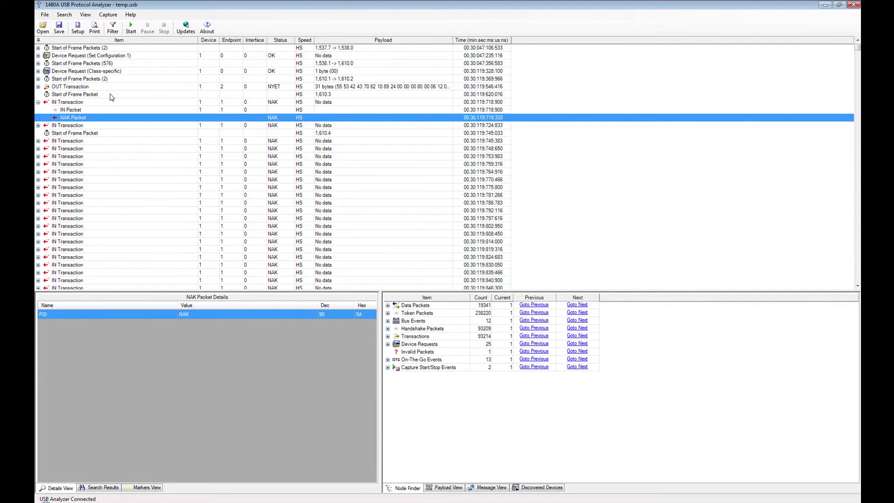
left_click(114, 31)
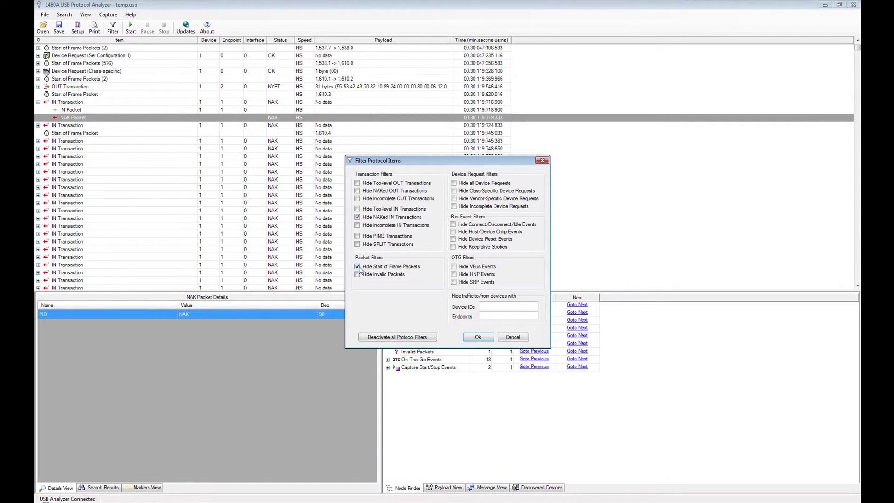
left_click(475, 338)
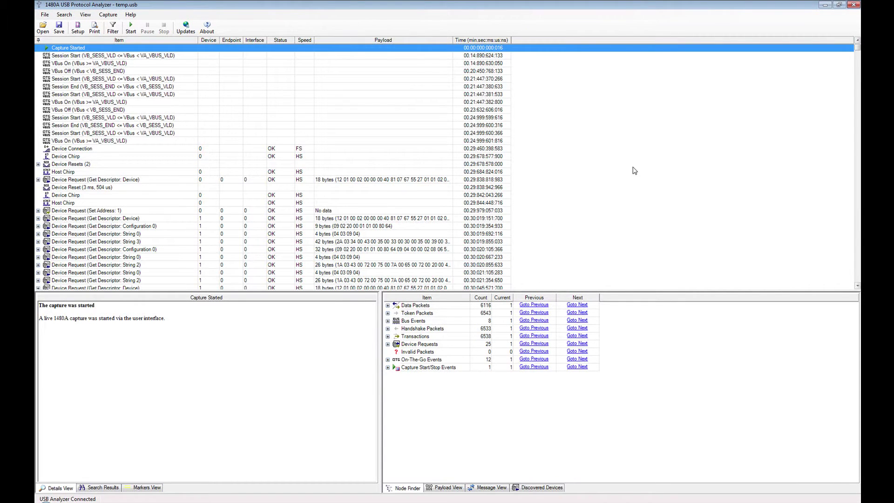
left_click(221, 175)
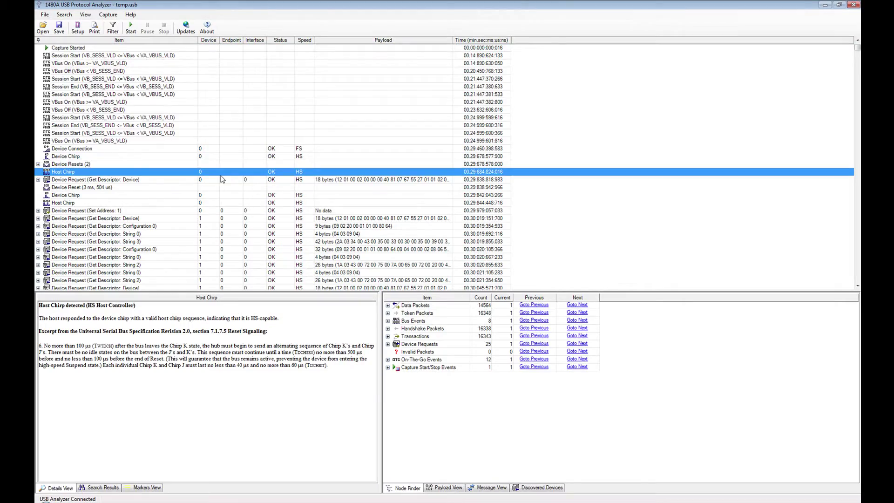
Review the first OUT transaction after the class-specific device request and the 36-byte IN transaction that follows it
scroll(221, 175, "down", 5)
scroll(221, 179, "down", 10)
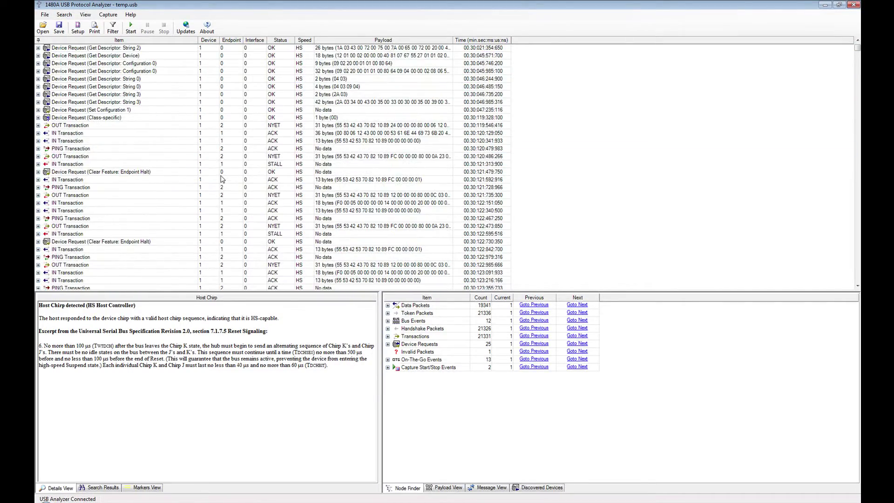
scroll(221, 180, "up", 6)
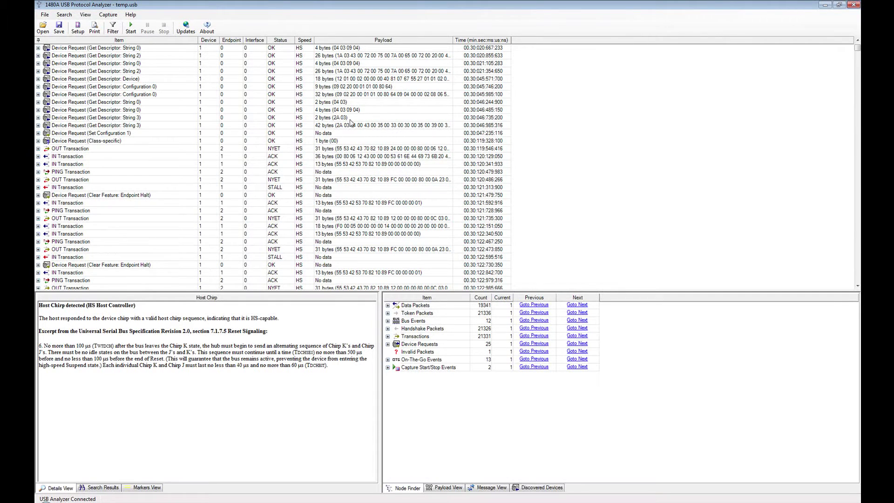
left_click(324, 149)
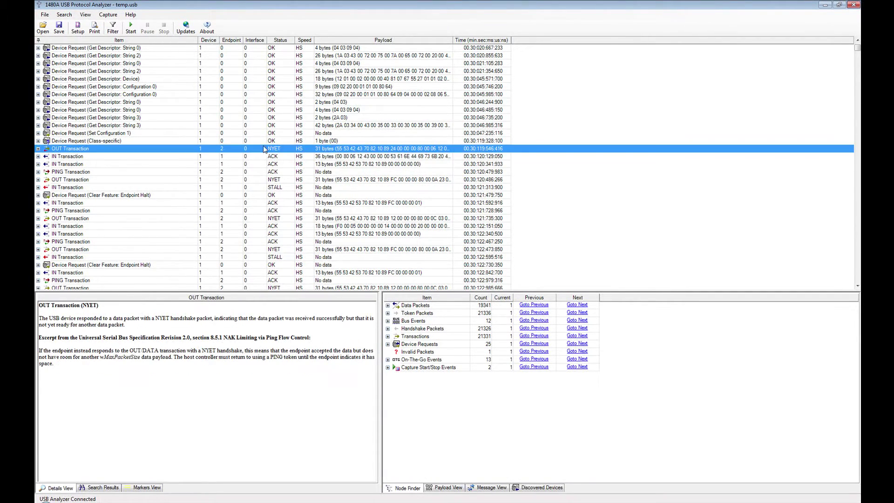
left_click(93, 158)
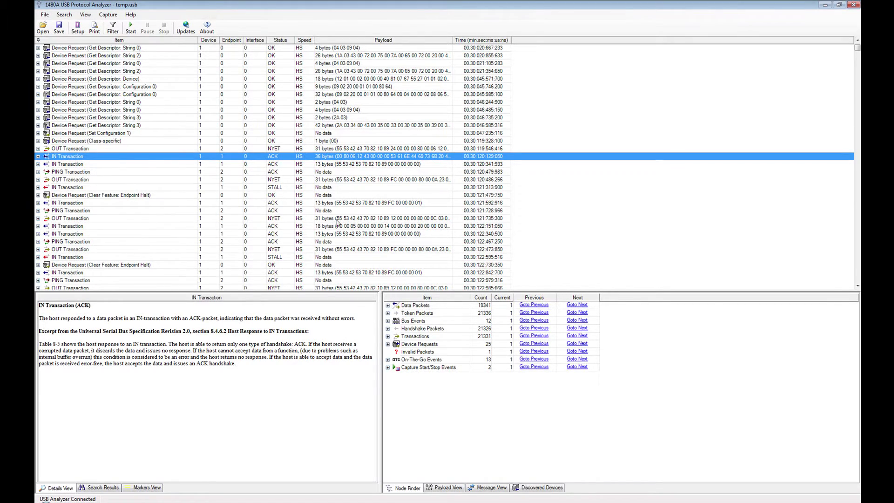
Expand the 512-byte IN transaction at 00.30:139:624:083 and inspect its IN and DATA1 packets
scroll(472, 173, "down", 15)
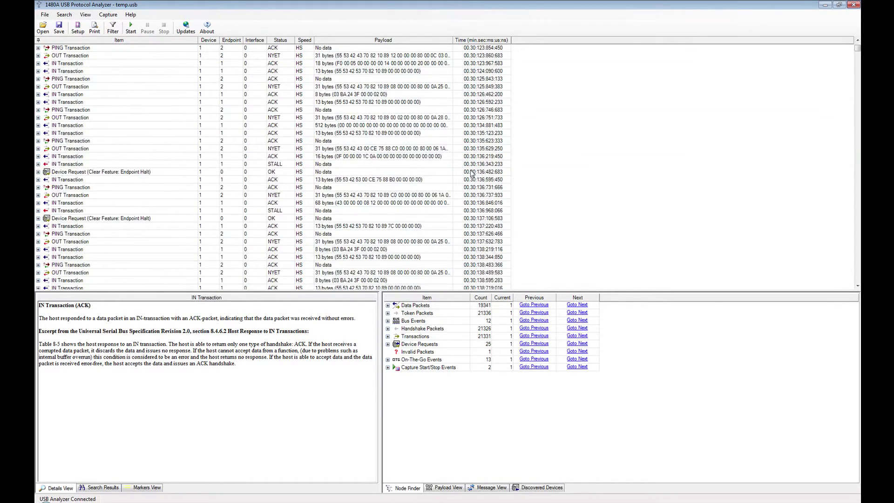
scroll(471, 173, "down", 5)
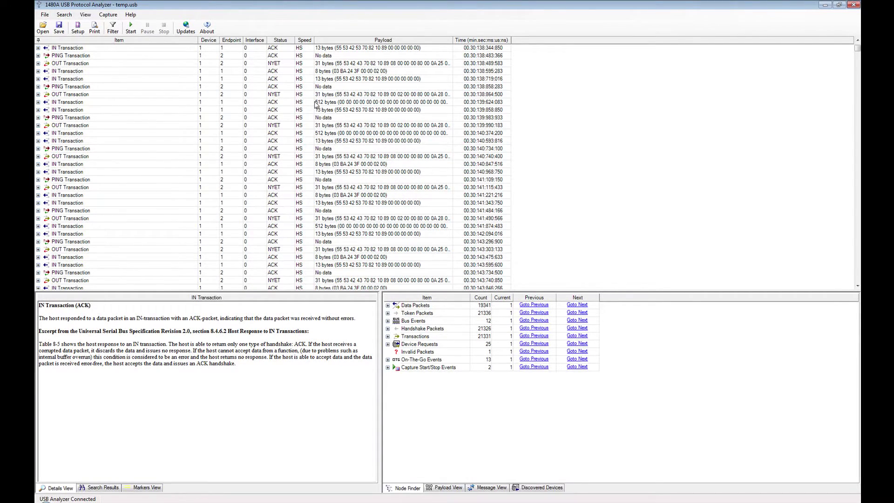
left_click(320, 103)
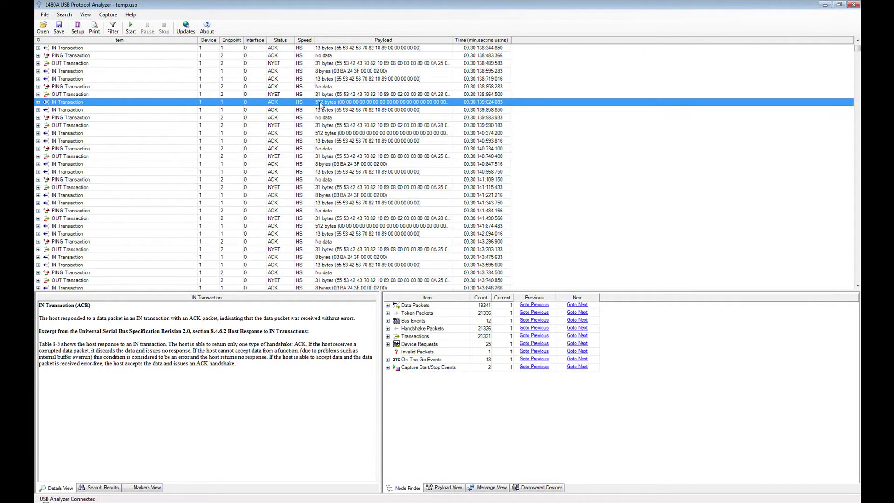
left_click(39, 103)
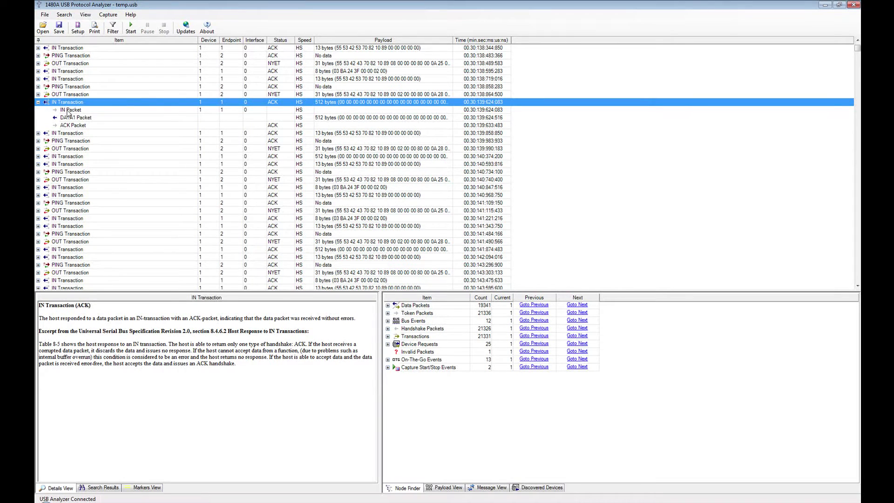
left_click(85, 112)
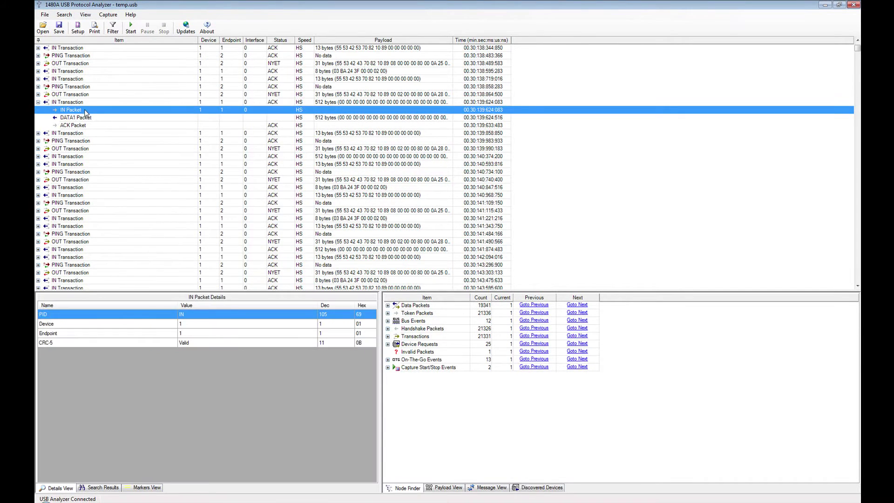
left_click(96, 119)
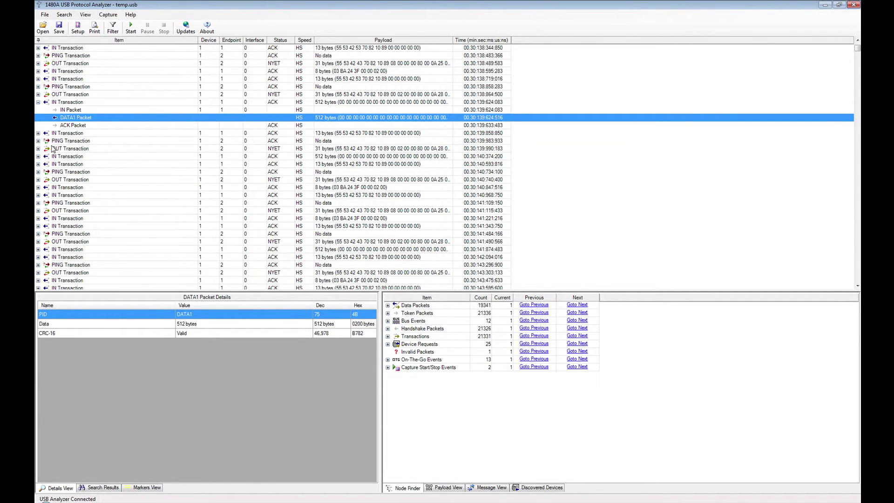
Expand the following 13-byte and 512-byte IN transactions and compare the PIDs of their data packets
left_click(38, 134)
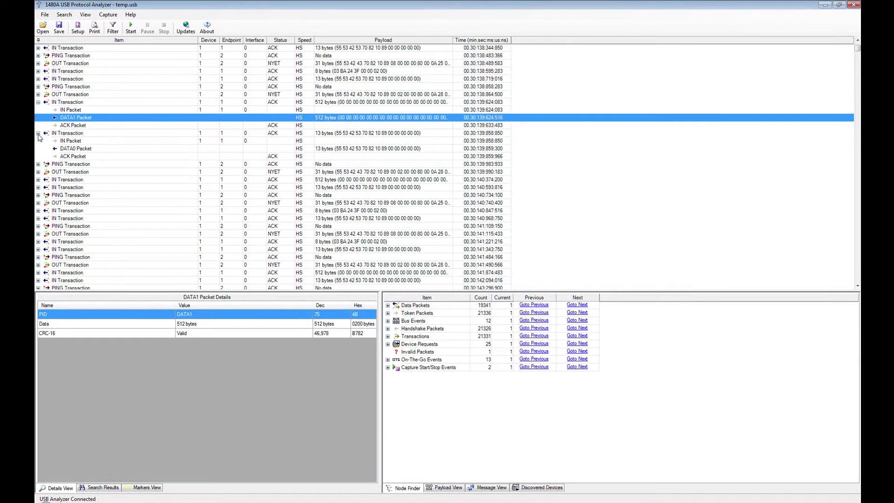
left_click(62, 149)
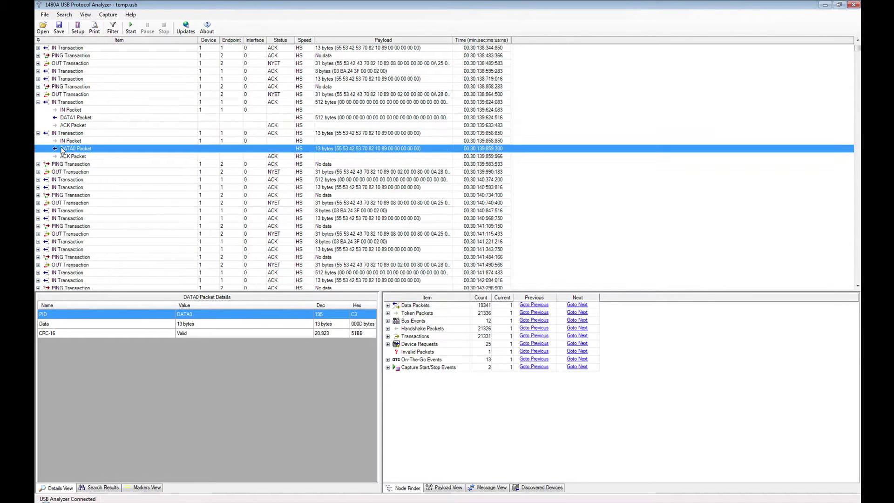
left_click(38, 179)
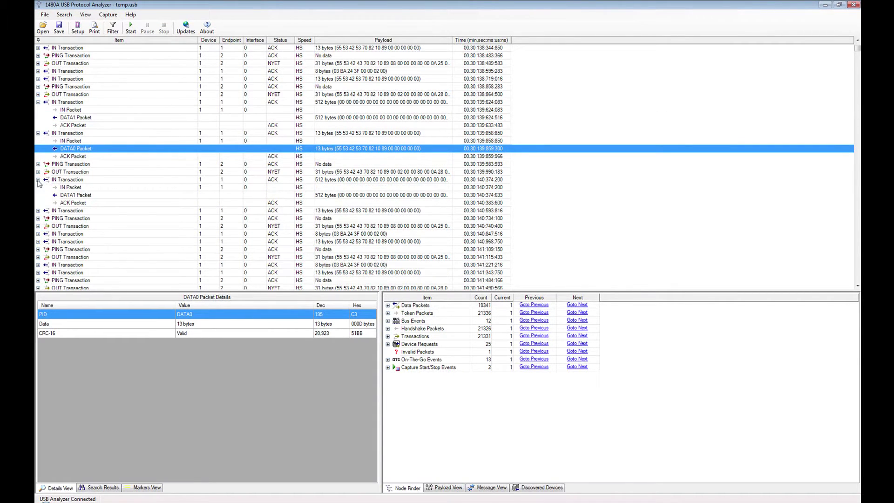
left_click(84, 198)
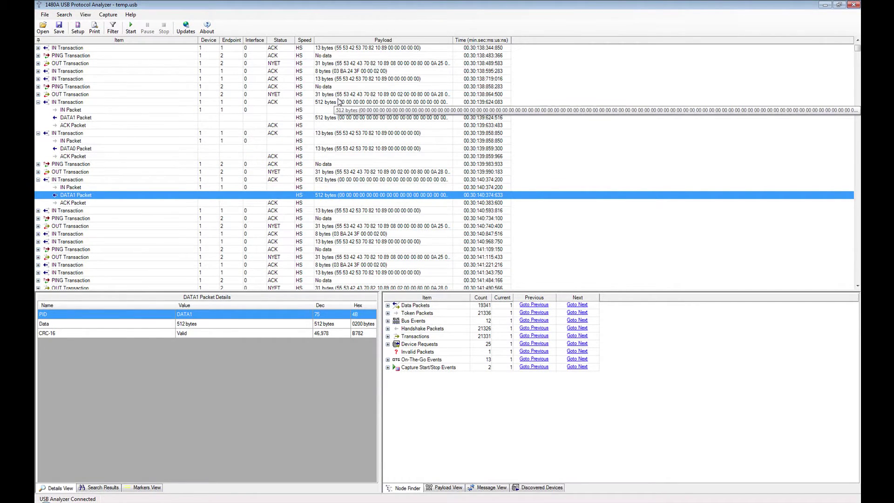
Check the PID, Data and CRC-16 fields of the first expanded DATA1 packet and display its payload in hex and ASCII
left_click(75, 119)
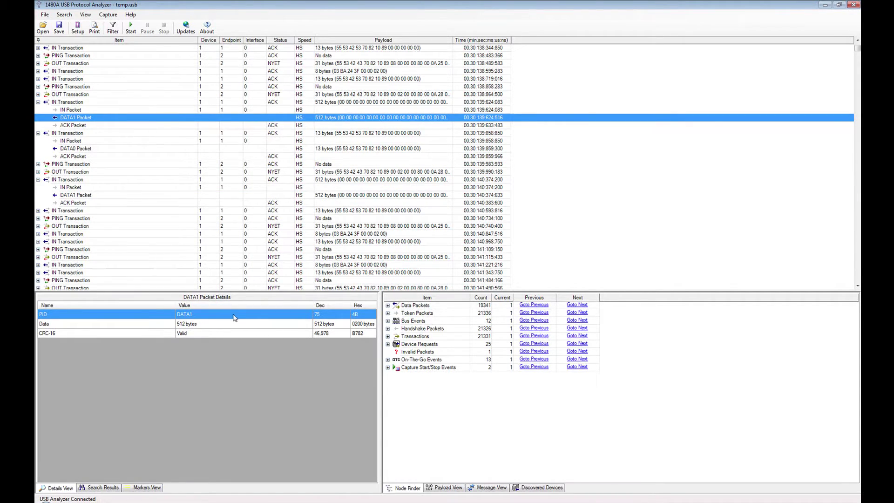
left_click(81, 417)
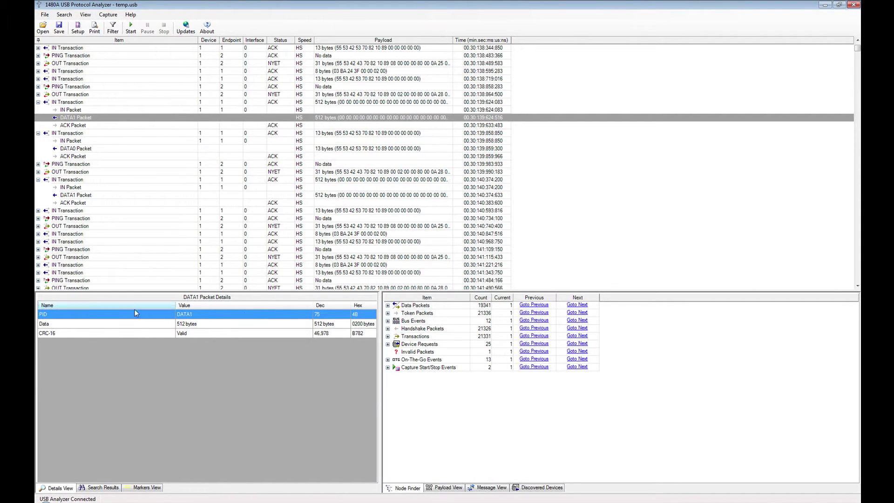
left_click(49, 324)
left_click(221, 316)
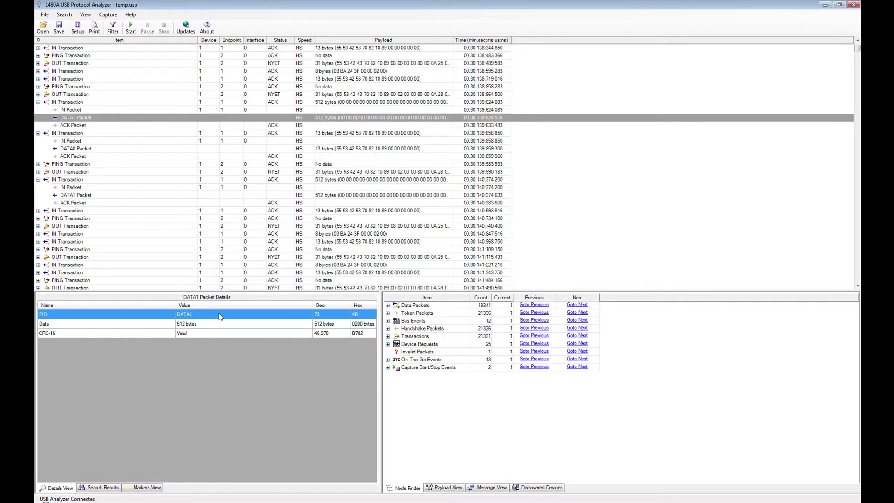
left_click(221, 326)
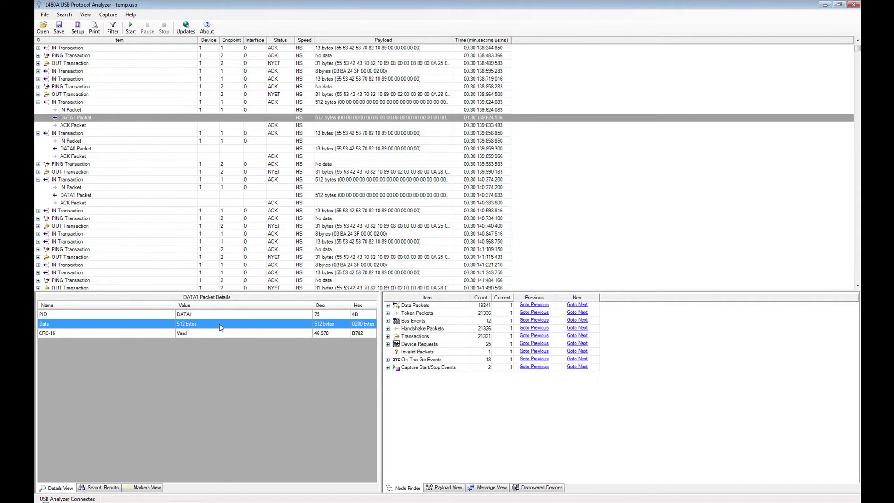
left_click(224, 335)
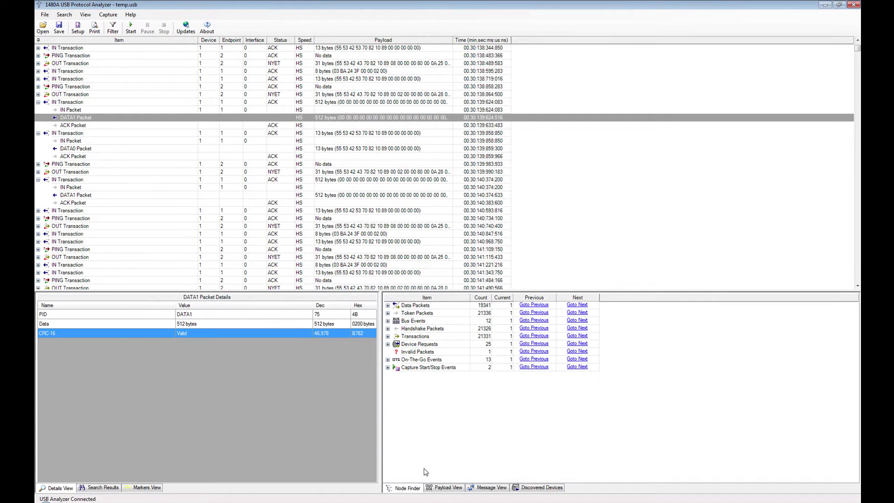
left_click(446, 487)
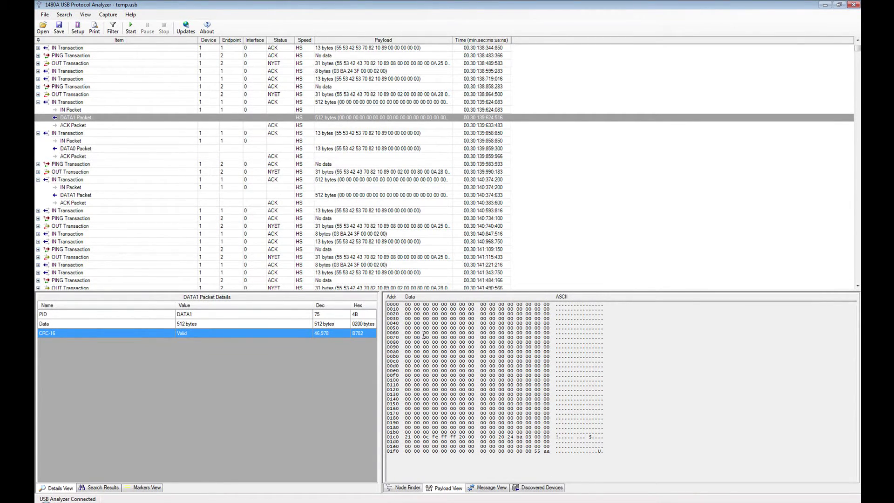
Find the first 512-byte IN transaction whose payload begins with EB 00 90, expand it, and inspect its ACK packet and DATA0 payload
left_click(365, 181)
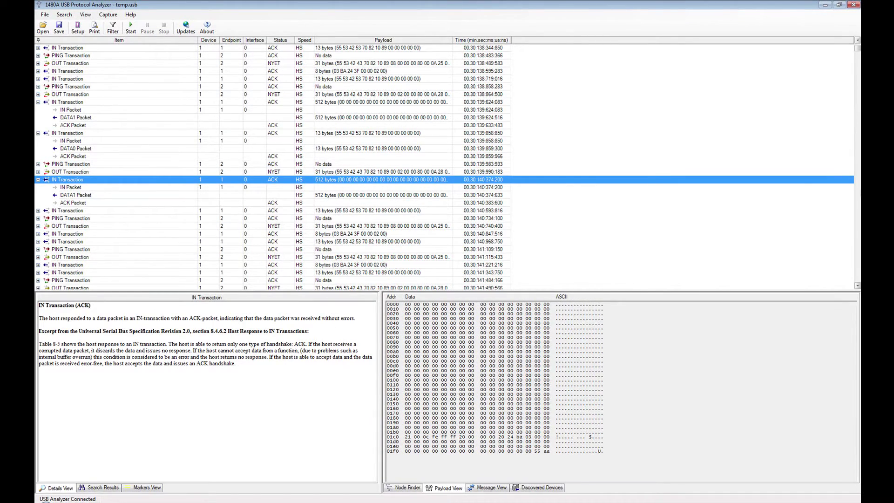
left_click(858, 256)
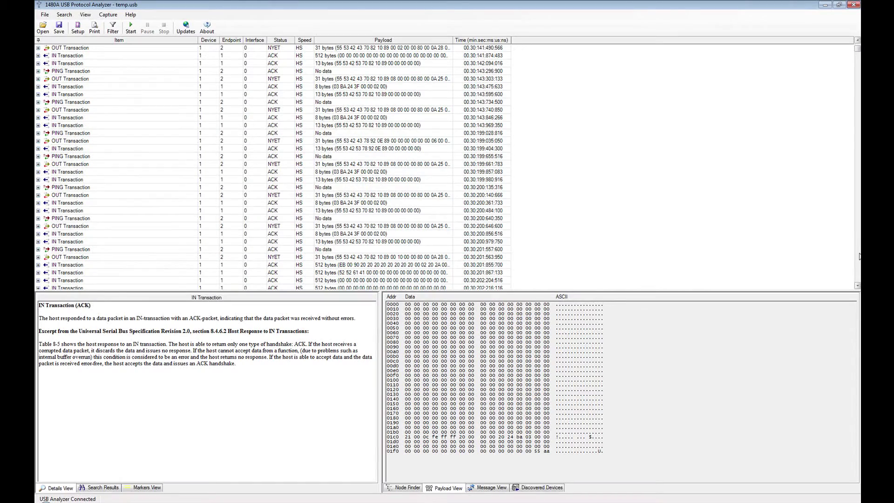
scroll(534, 190, "down", 4)
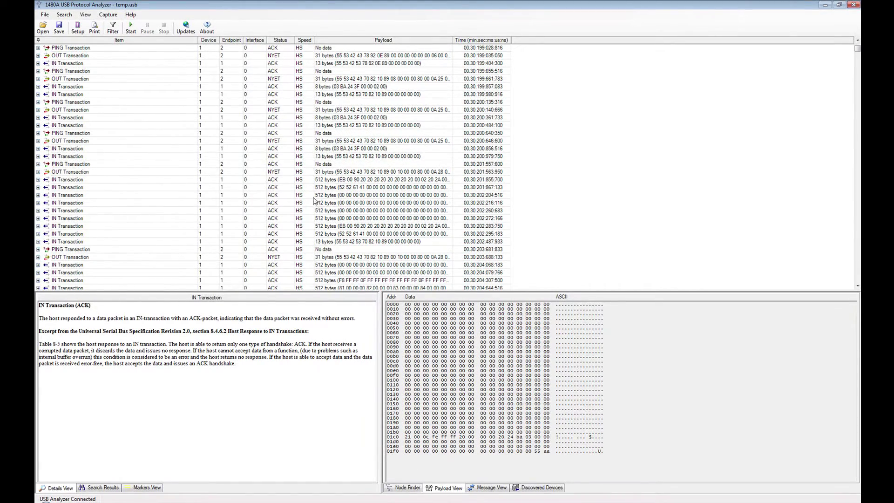
left_click(335, 181)
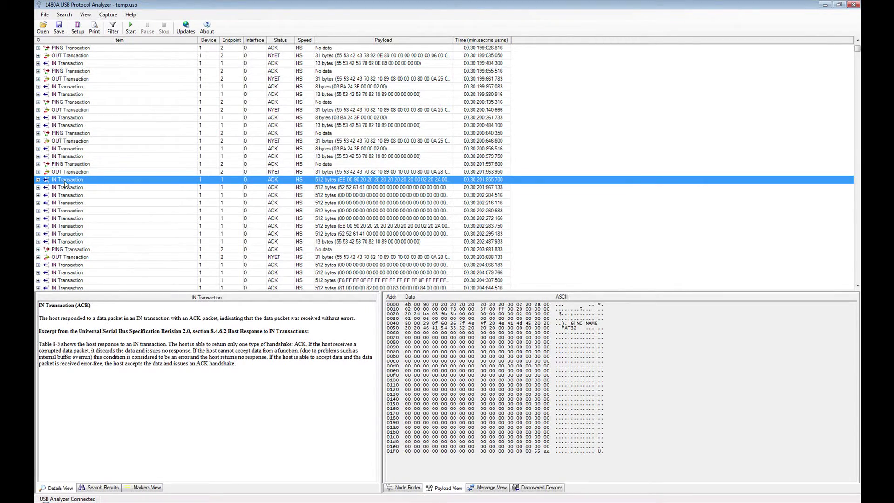
left_click(38, 179)
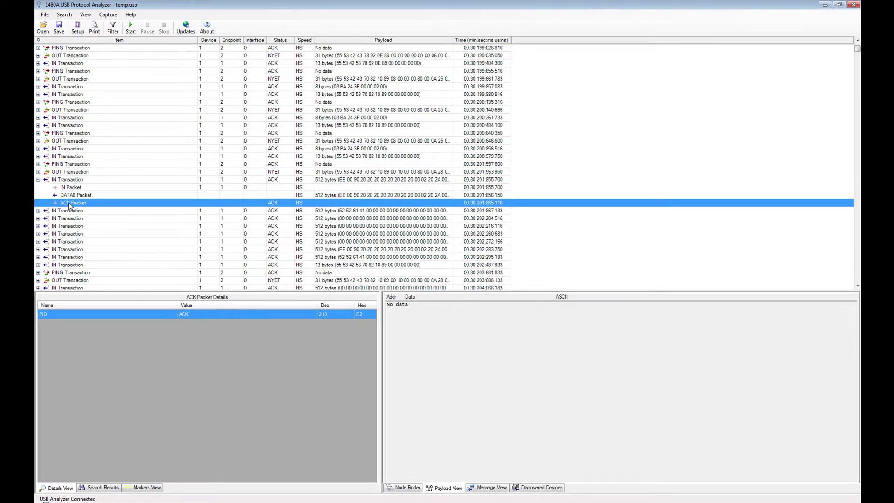
left_click(71, 195)
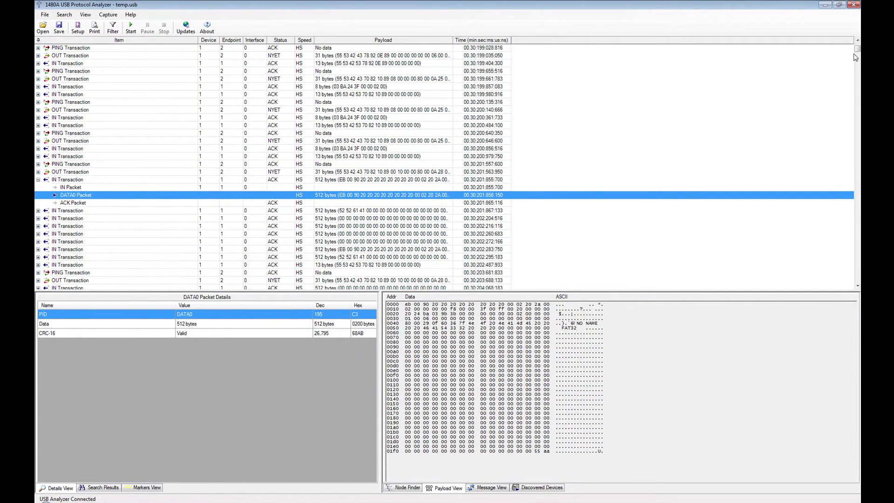
Return to the start of the capture and review the 9-byte Configuration 0 descriptor and the second Host Chirp
left_click_drag(858, 50, 857, 43)
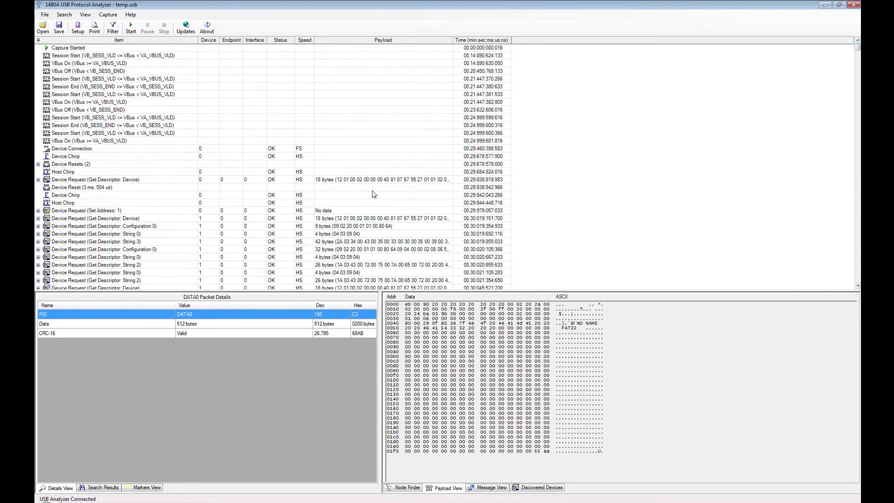
left_click(151, 227)
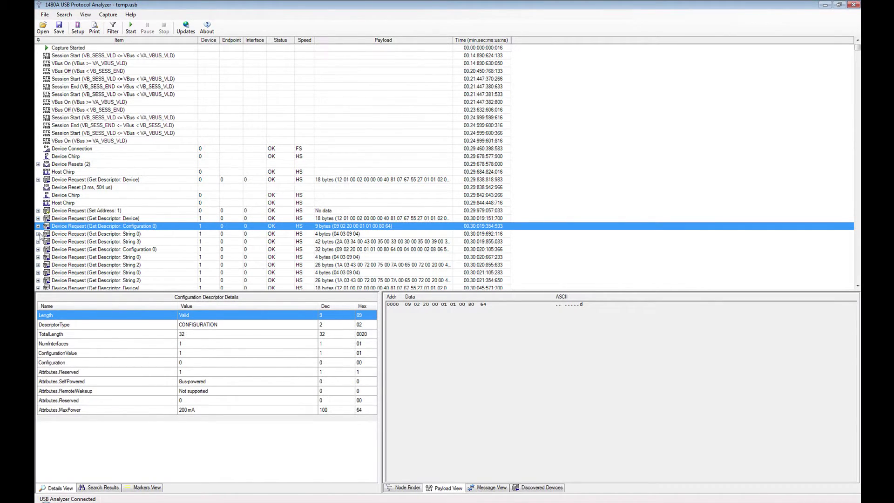
left_click(65, 203)
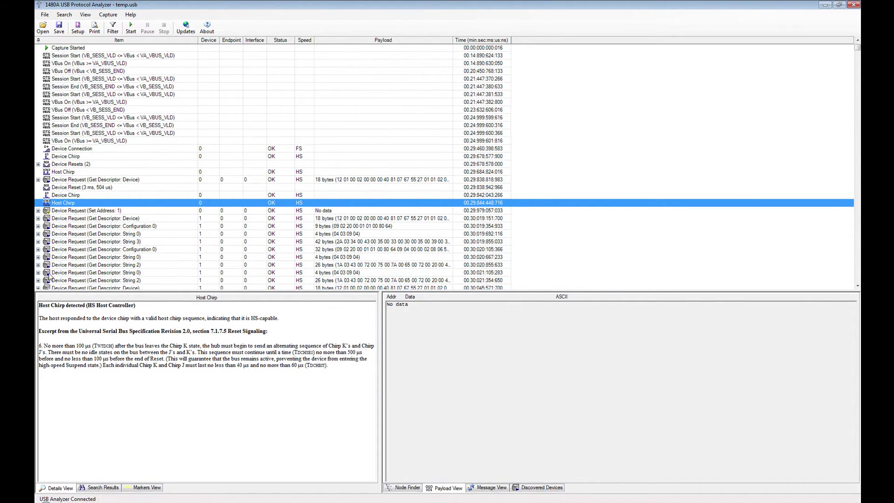
Expand the Set Address device request and its SETUP transaction, then review the DATA0 packet details and the request's specification excerpt
left_click(54, 490)
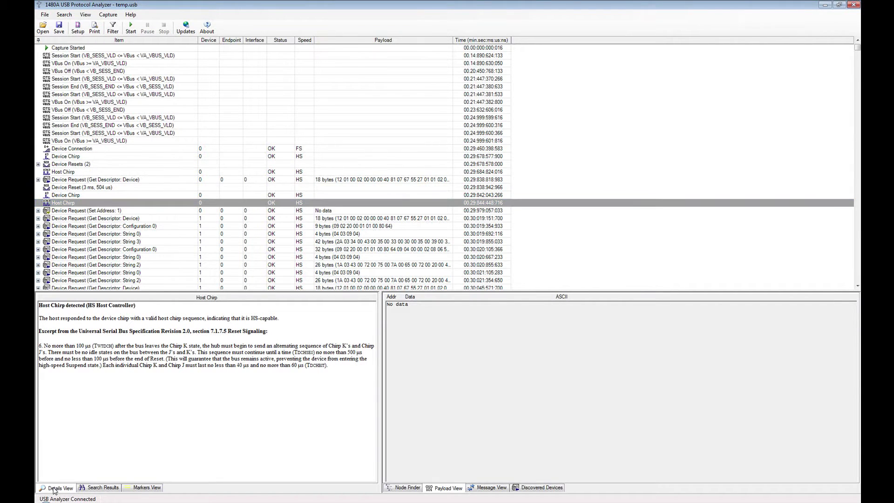
left_click(39, 212)
left_click(38, 210)
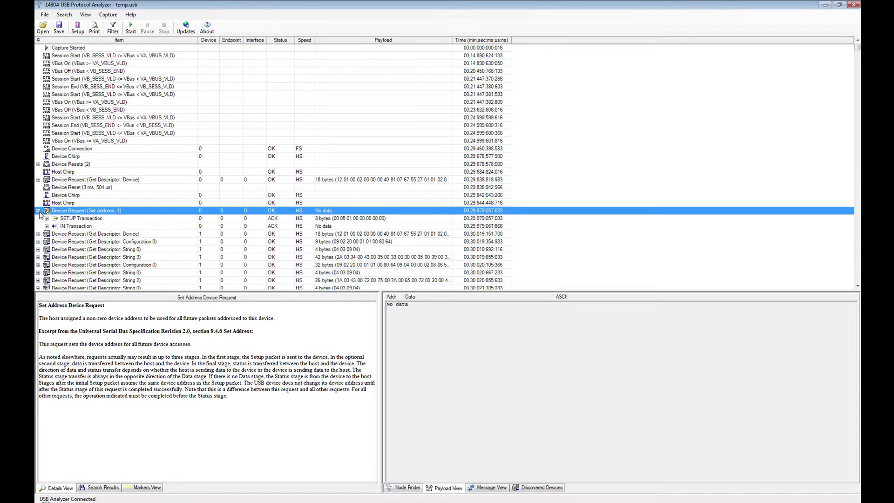
left_click(46, 218)
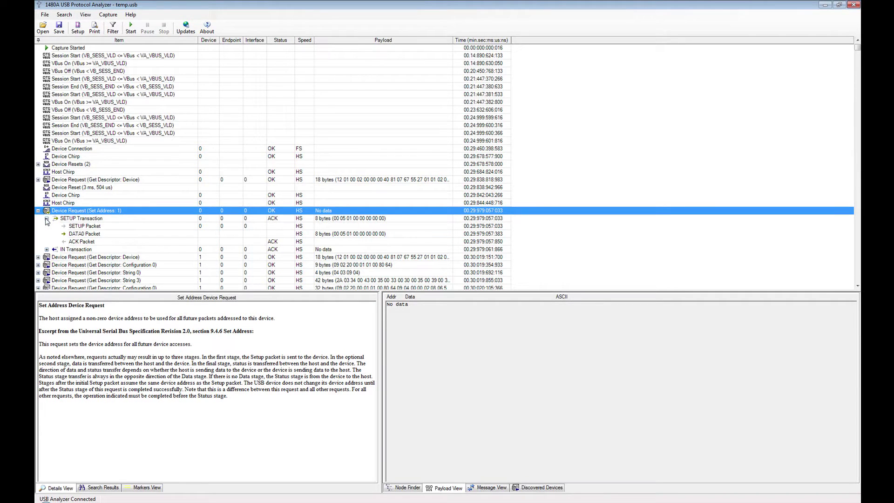
left_click(80, 234)
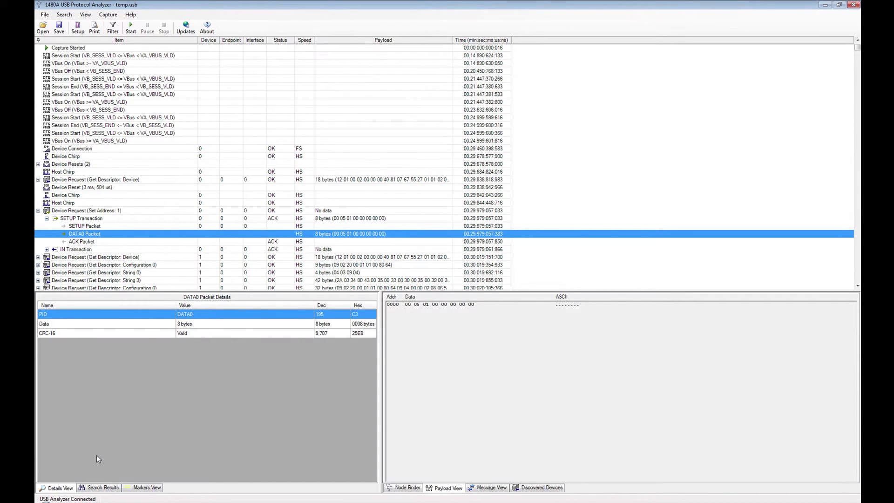
left_click(88, 211)
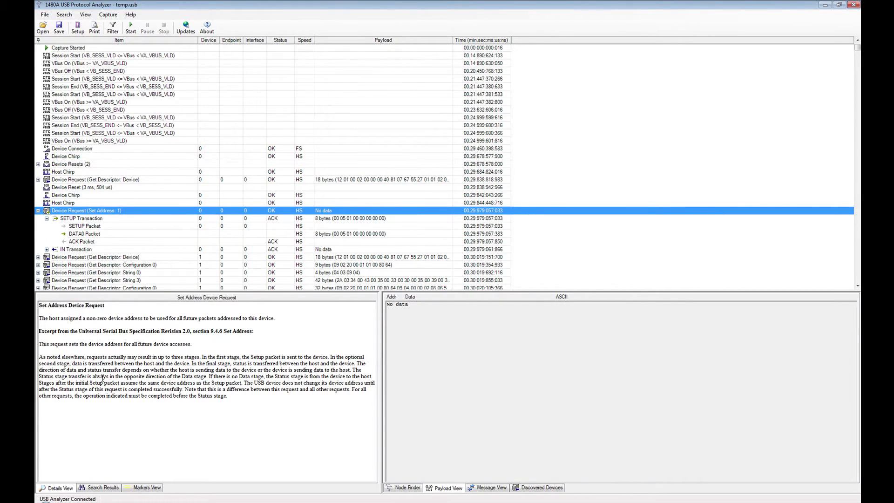
Show the markers list and add a marker labelled "Marker #1" to the DATA0 packet of the Set Address SETUP transaction
left_click(109, 491)
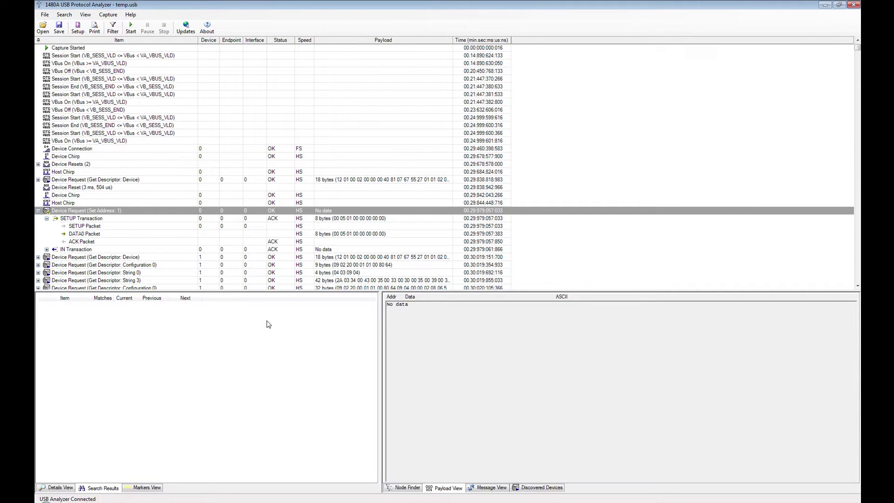
left_click(155, 488)
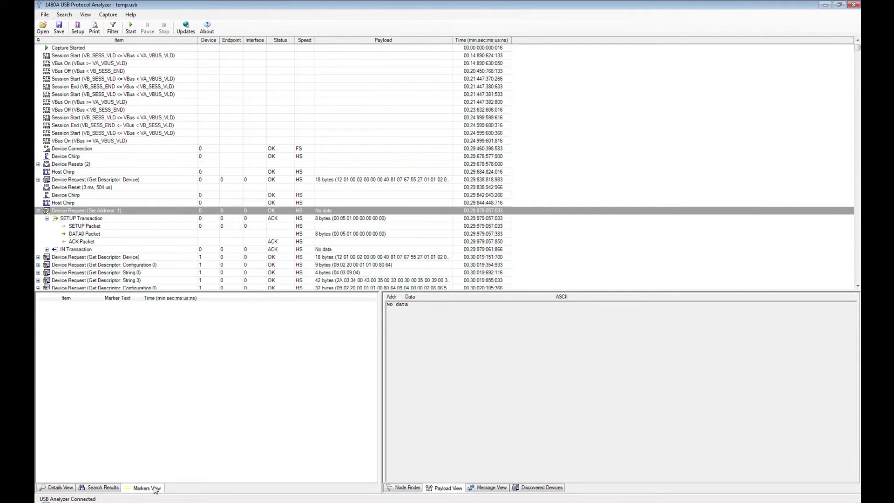
left_click(155, 233)
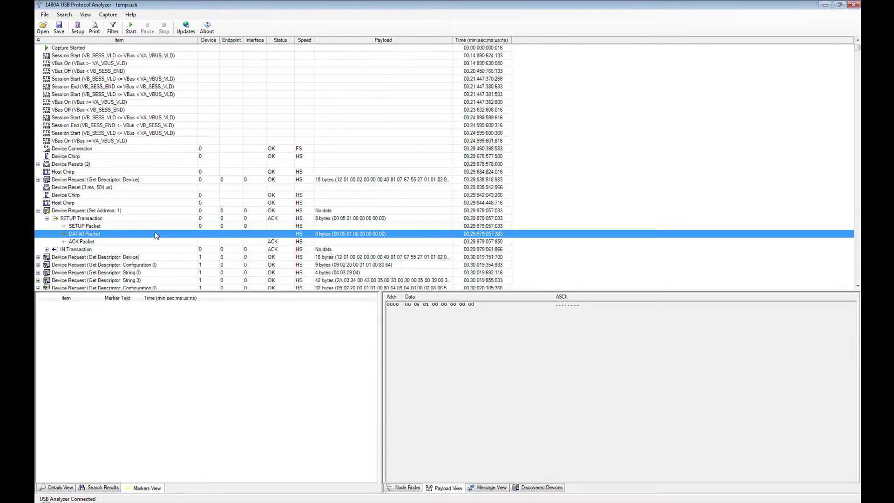
right_click(156, 236)
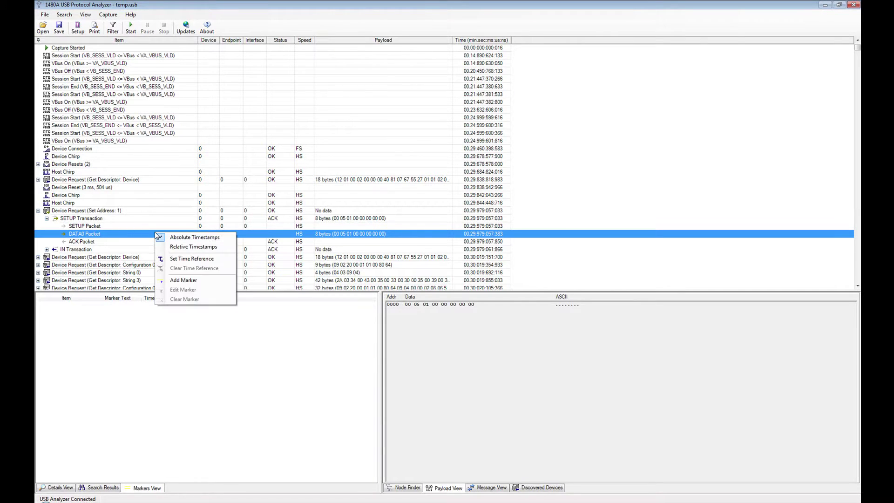
left_click(186, 281)
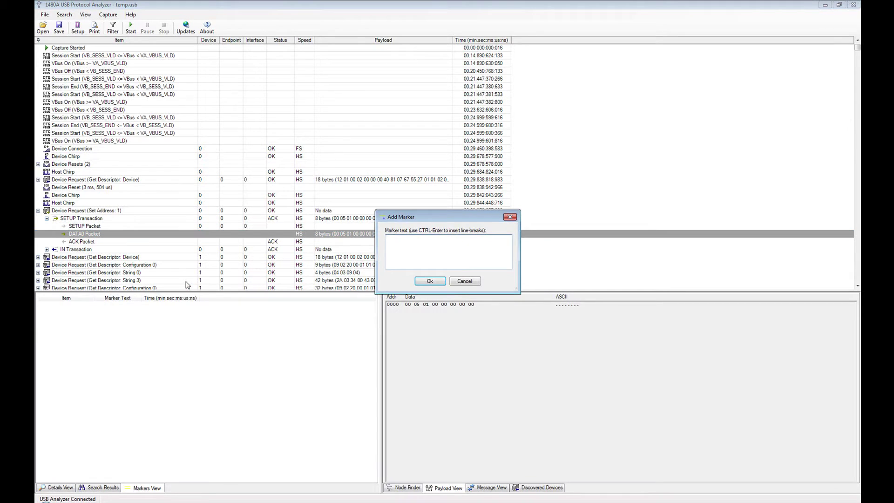
type("MArket")
type("ker #1")
left_click(129, 338)
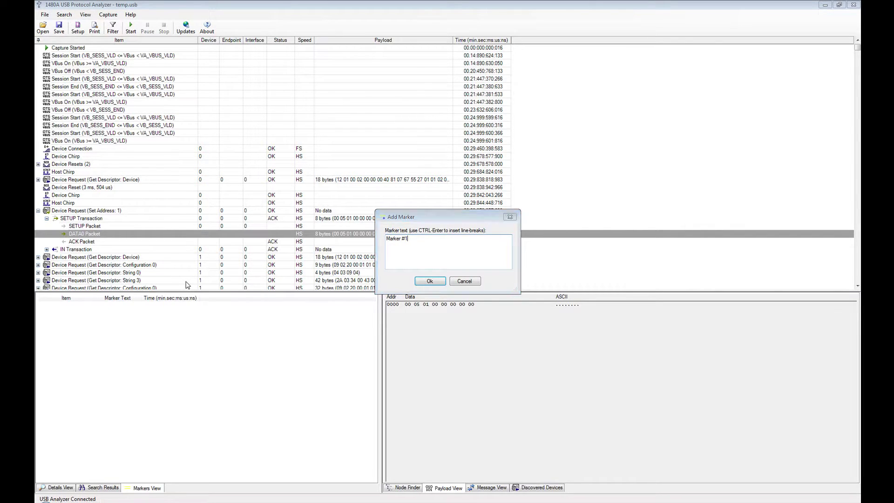
left_click(428, 280)
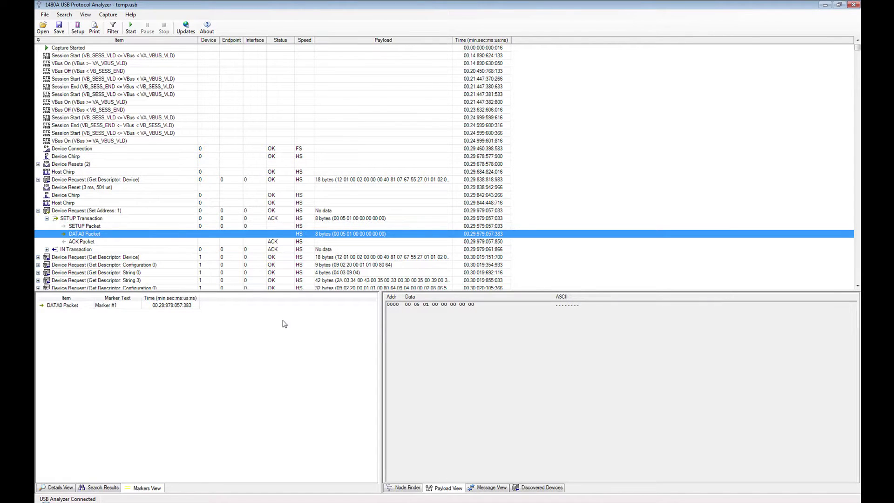
Jump to the DATA0 packet from its Marker #1 entry and set that packet as the time reference
left_click(83, 307)
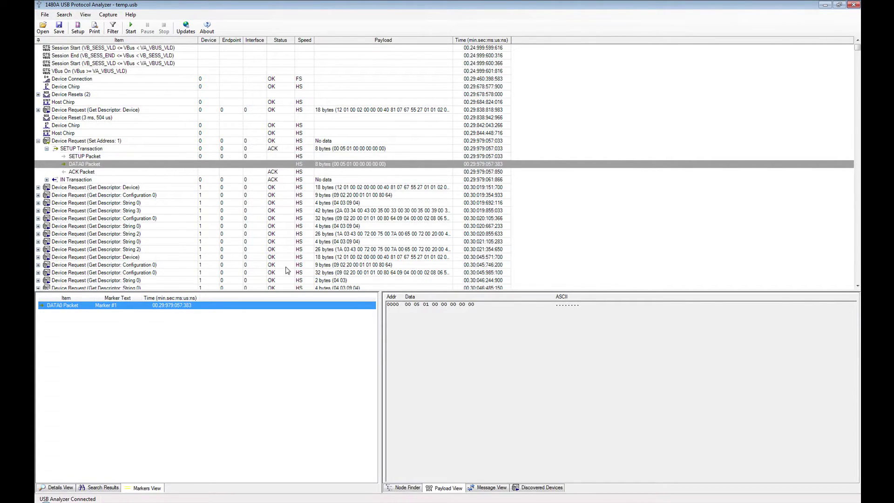
mouse_move(443, 168)
left_click(443, 166)
right_click(443, 166)
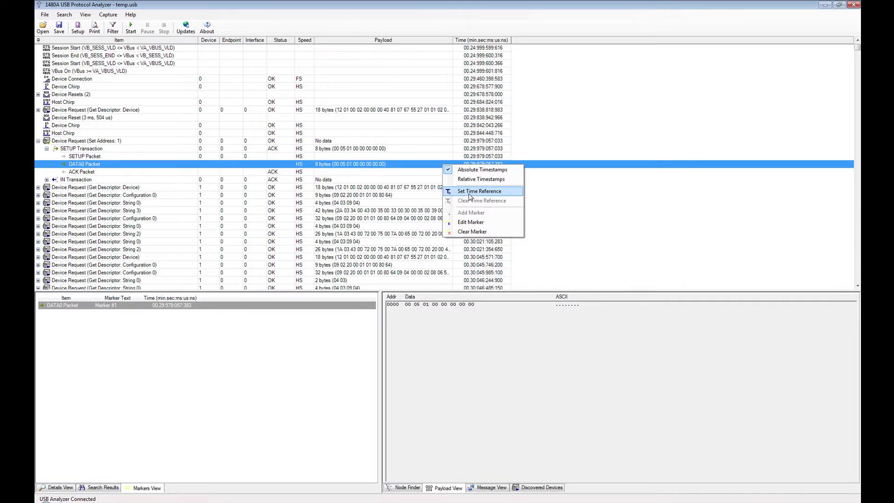
left_click(469, 191)
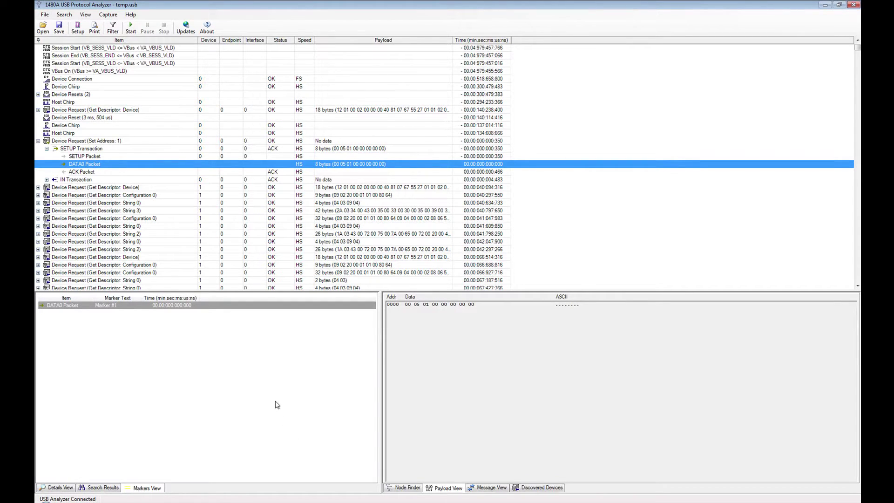
In the Node Finder, expand the Data Packets and Bus Events categories and locate the first DATA0 and DATA1 packets
left_click(410, 487)
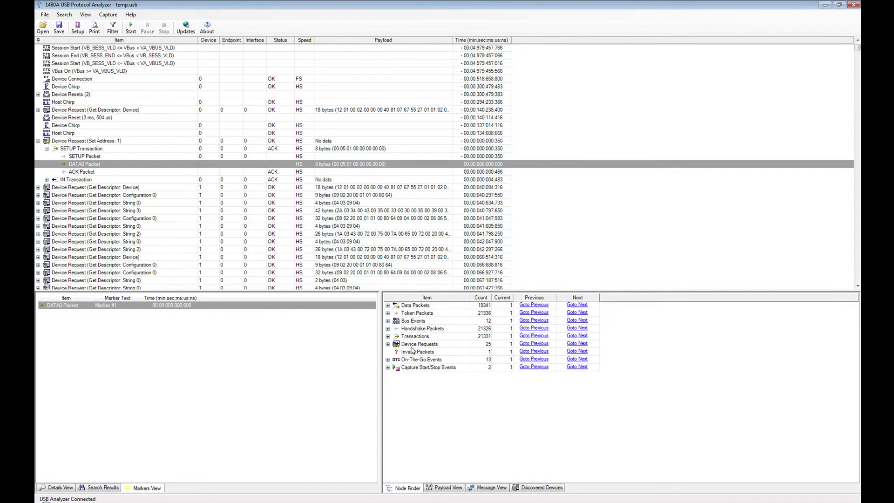
left_click(387, 305)
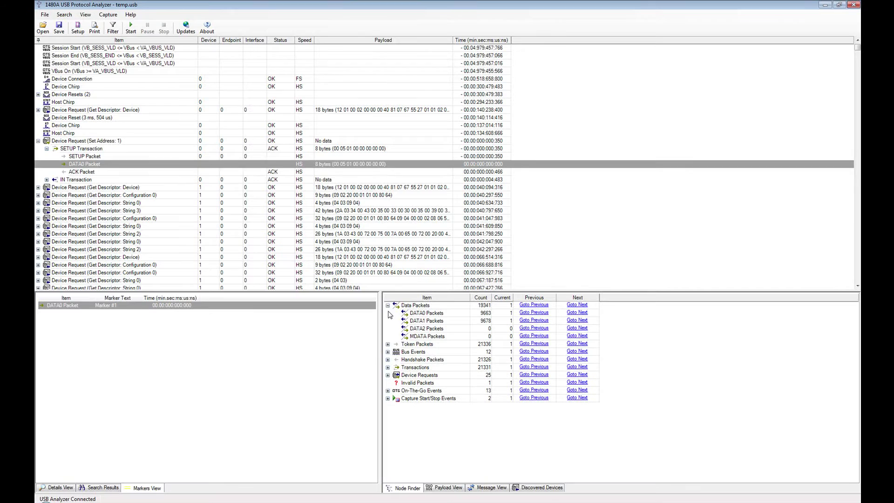
left_click(401, 352)
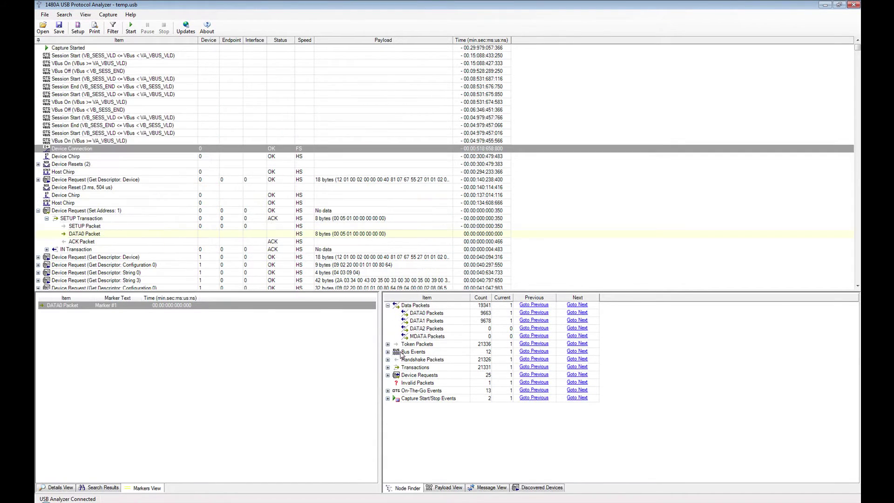
left_click(388, 352)
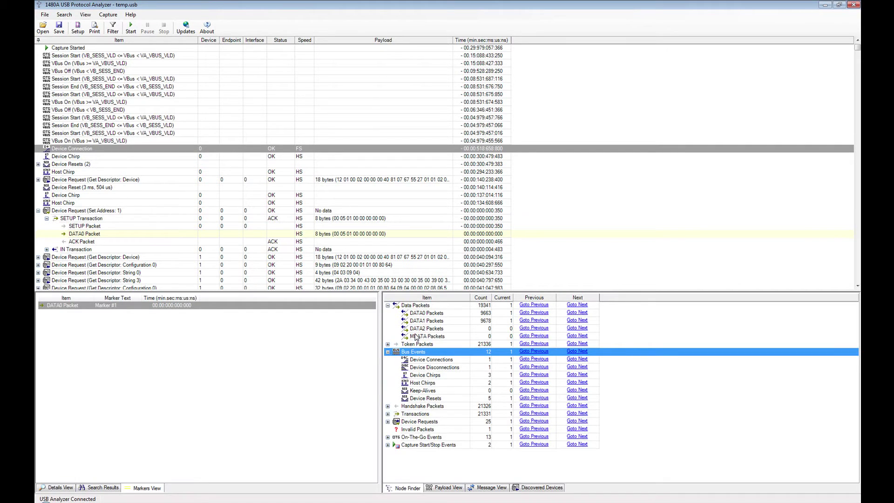
left_click(426, 313)
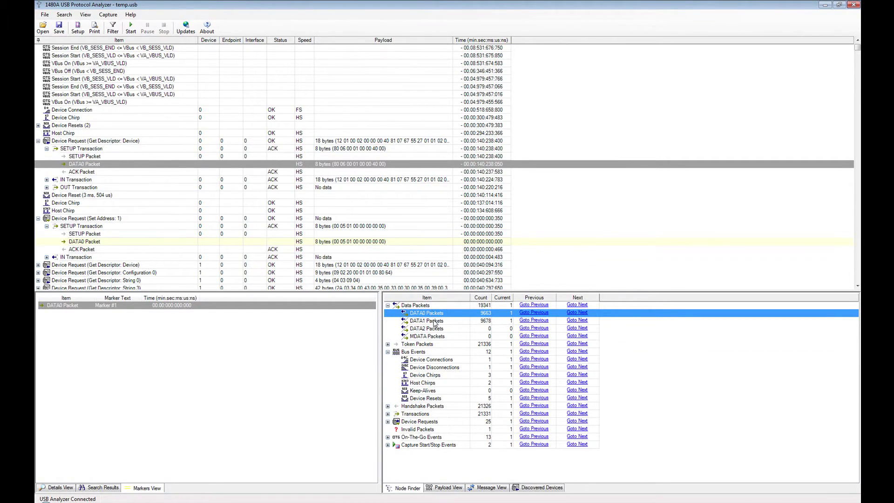
left_click(426, 320)
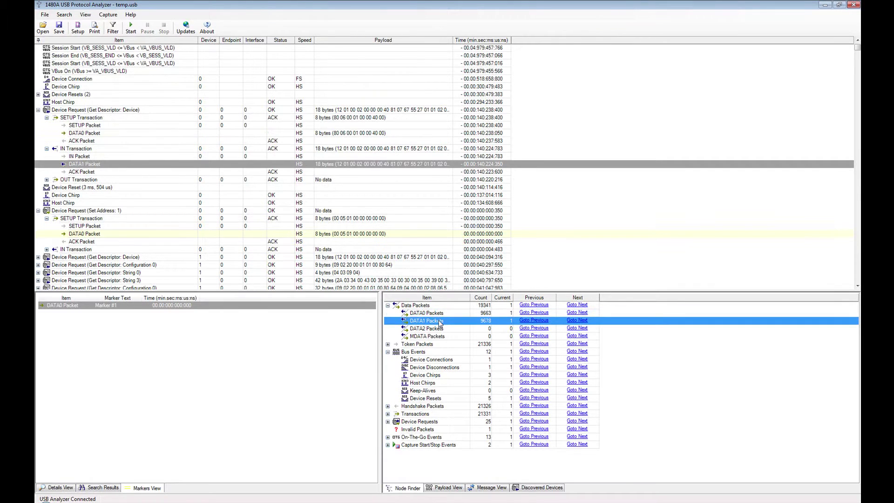
left_click(446, 313)
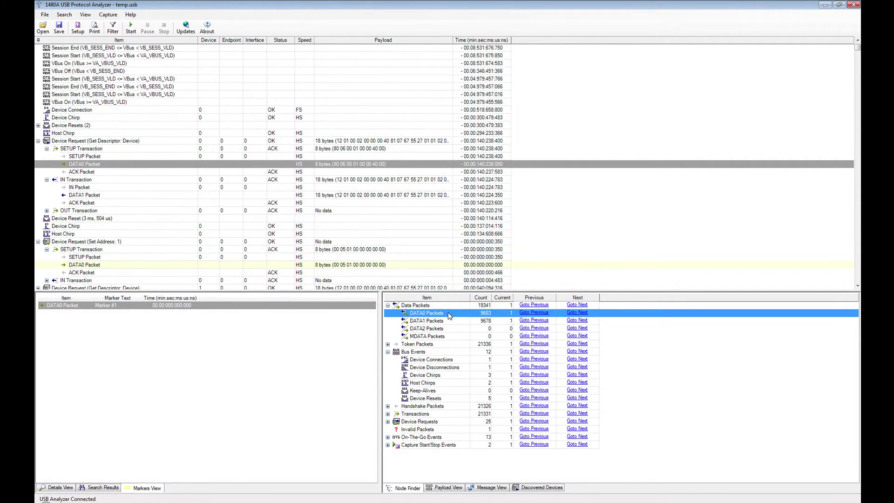
Step forward through the DATA0 packets from the first to the tenth occurrence
left_click(576, 312)
left_click(577, 313)
left_click(577, 313)
left_click(577, 314)
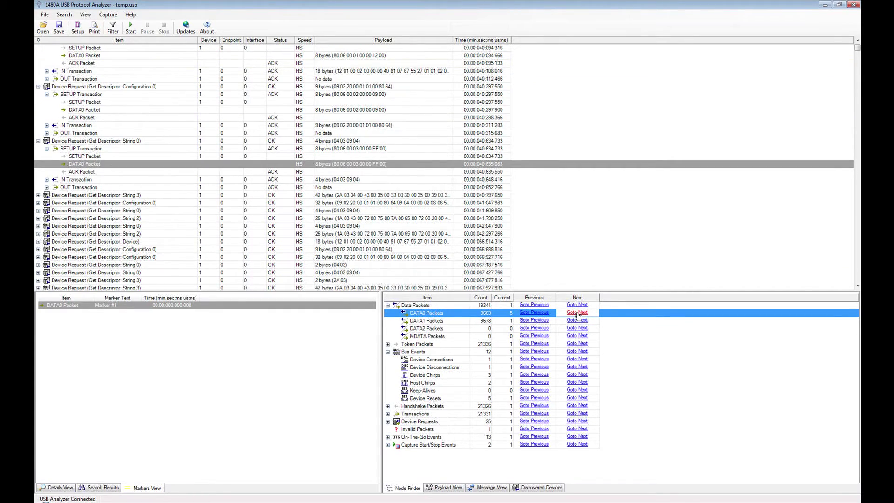
left_click(577, 313)
left_click(577, 313)
left_click(577, 313)
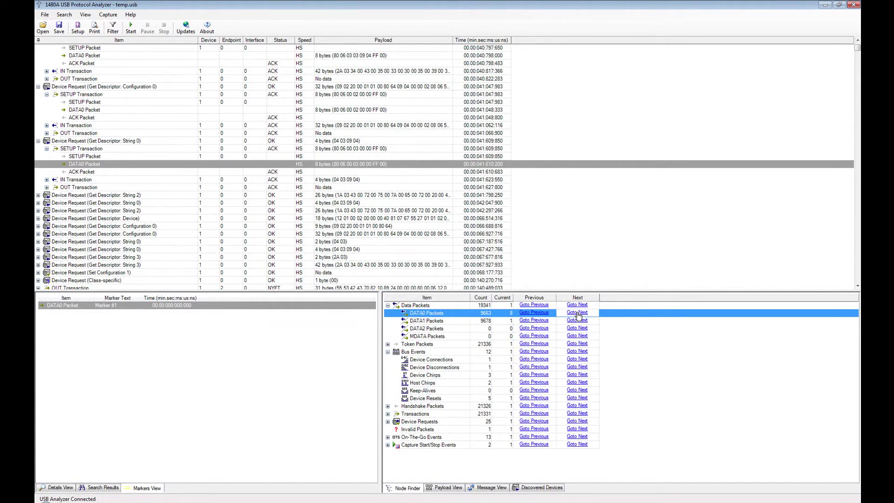
left_click(577, 313)
left_click(577, 313)
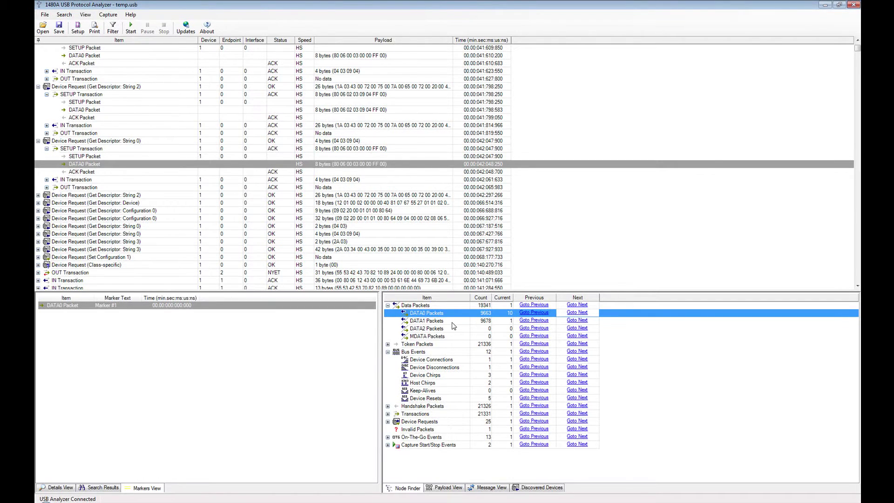
Collapse Data Packets, expand Token Packets, and step through the IN packets from the first to the fifth occurrence
left_click(387, 306)
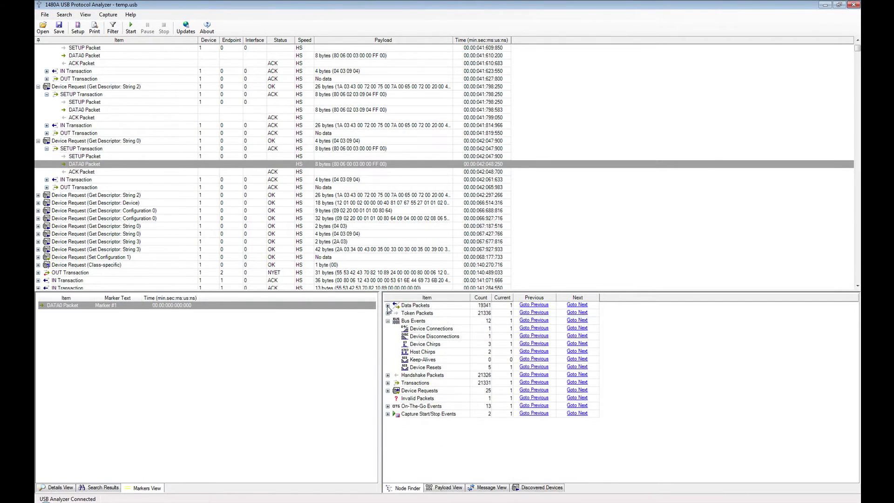
left_click(387, 312)
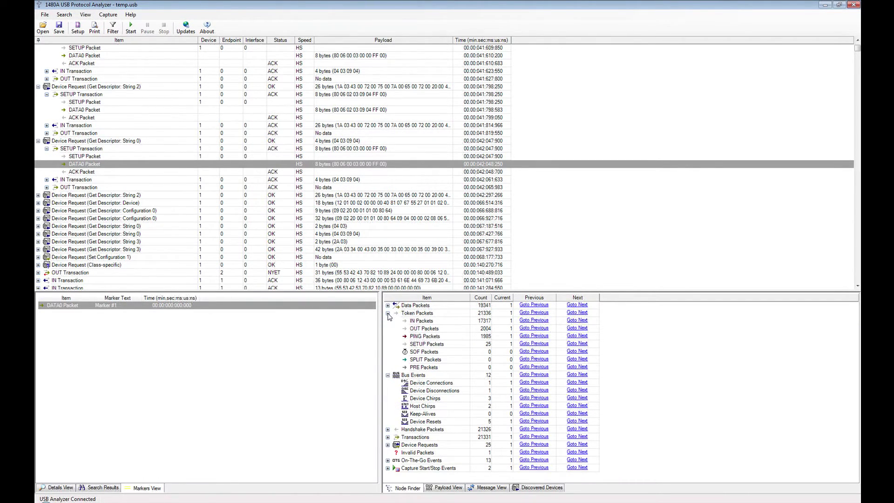
left_click(423, 323)
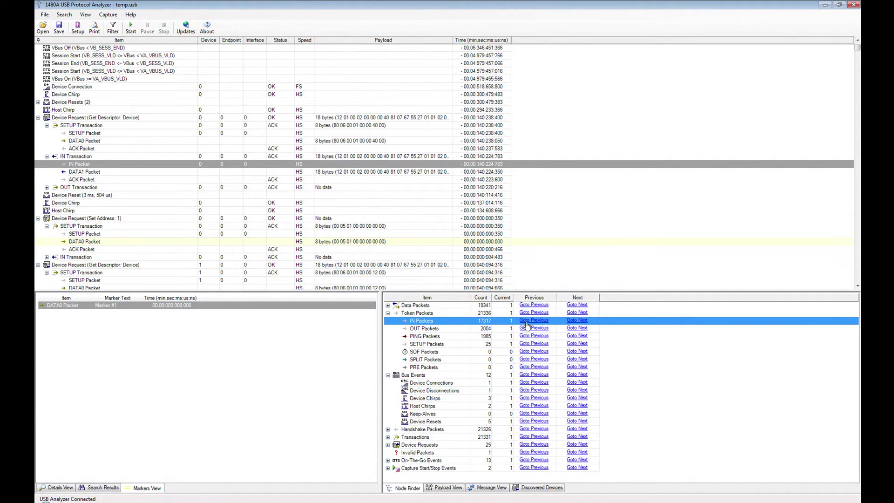
left_click(577, 320)
left_click(578, 321)
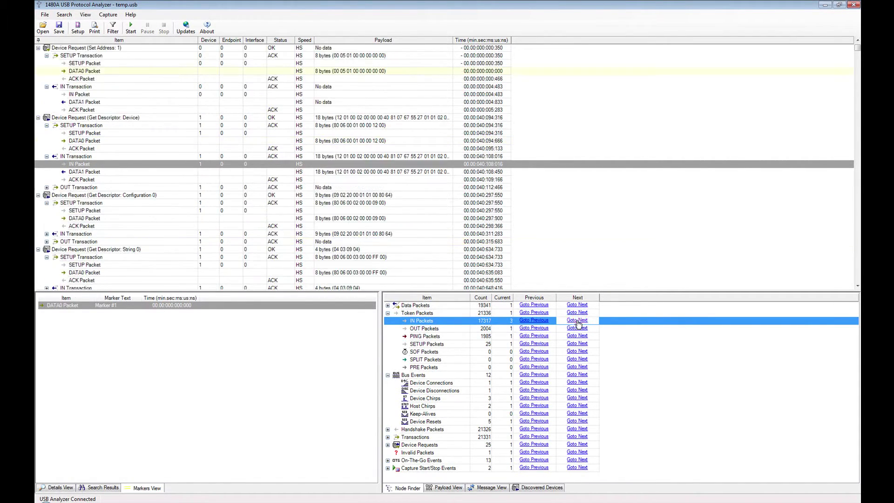
left_click(577, 321)
left_click(578, 321)
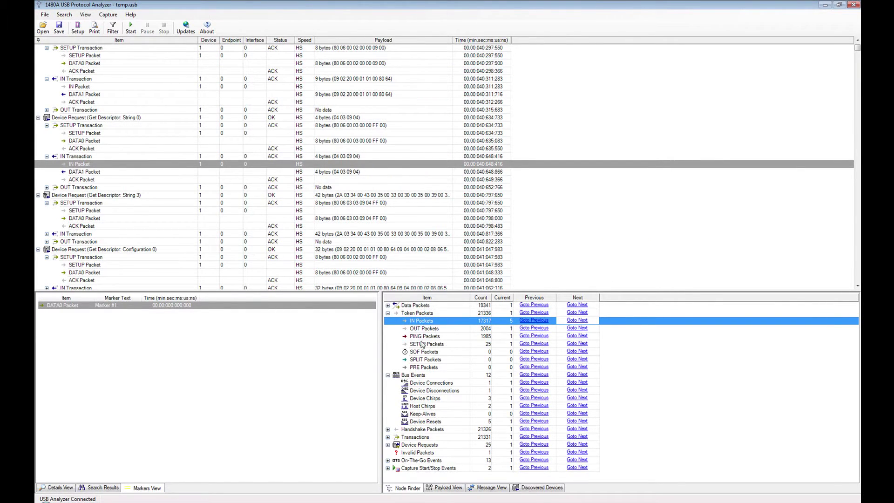
Collapse Token Packets and locate the first Device Chirp, Device Connection and Device Reset among the bus events, leaving Bus Events collapsed
left_click(388, 313)
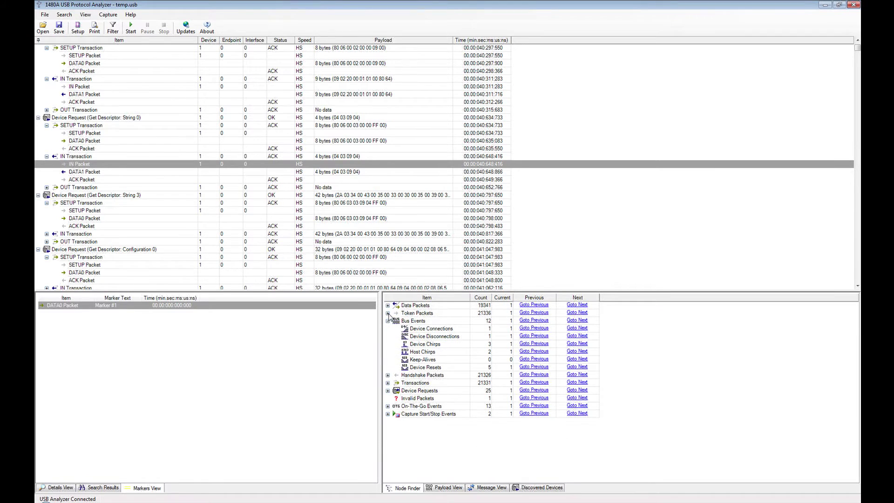
left_click(437, 345)
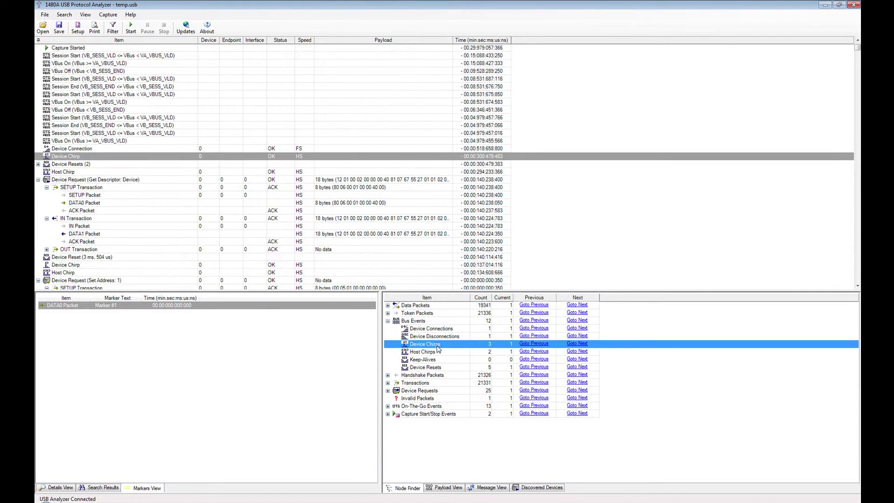
left_click(437, 330)
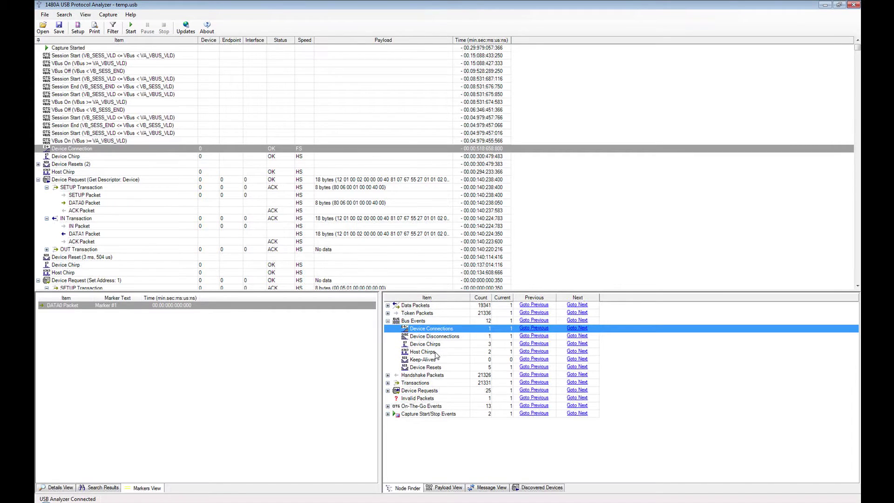
left_click(437, 368)
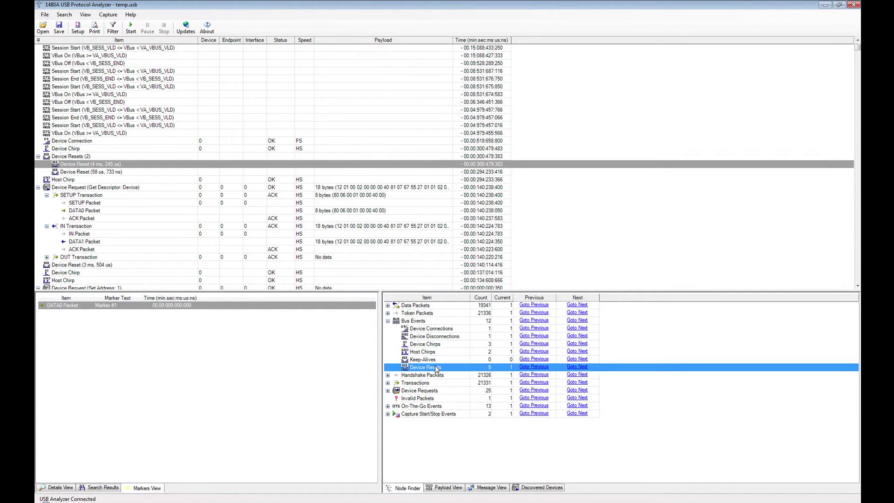
left_click(387, 321)
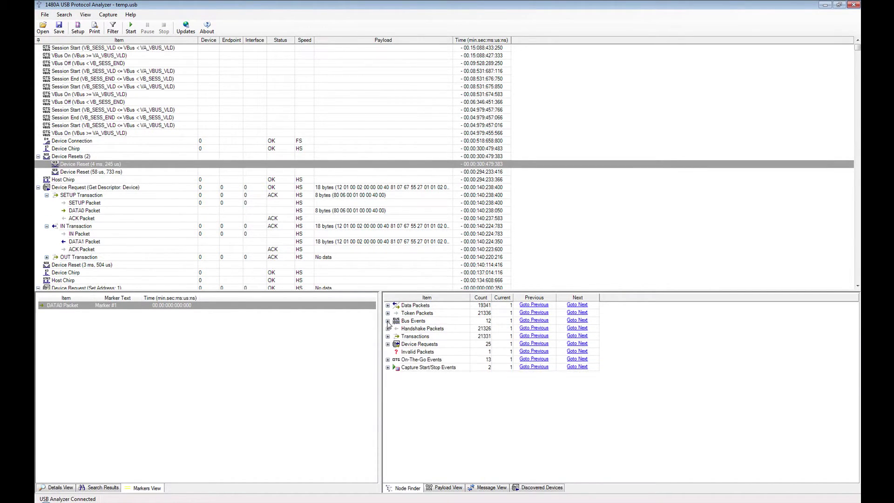
Expand the Device Requests category in the Node Finder and locate the first Set Address request in the capture
left_click(388, 336)
left_click(387, 336)
left_click(387, 336)
left_click(388, 336)
left_click(388, 344)
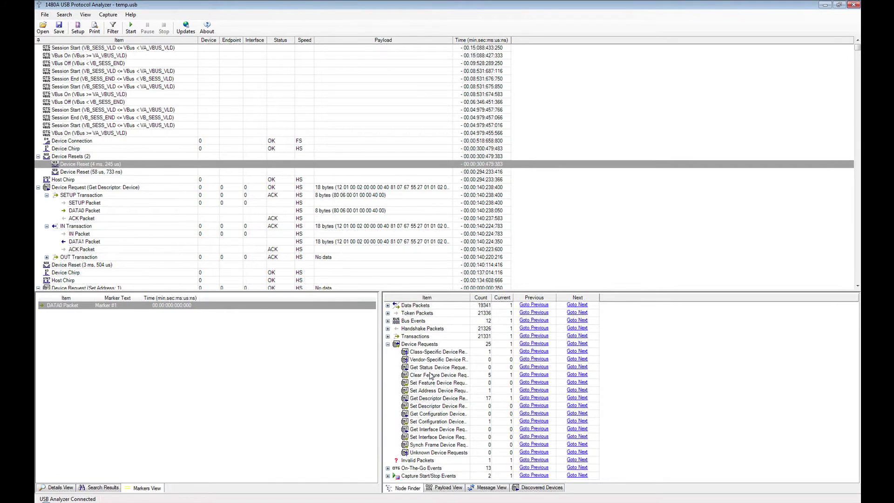
left_click(436, 391)
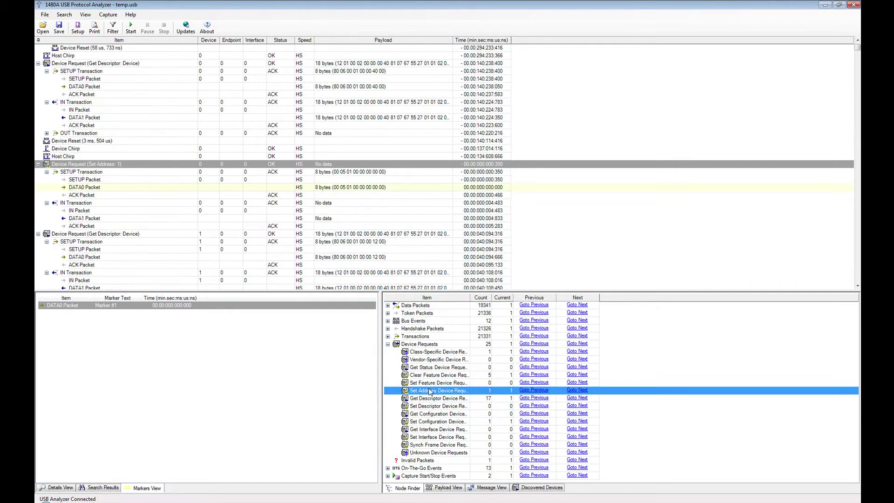
Select the Set Address request and the Get Descriptor: Device request after it, and widen the Node Finder's Item column to fit full request names
left_click(156, 166)
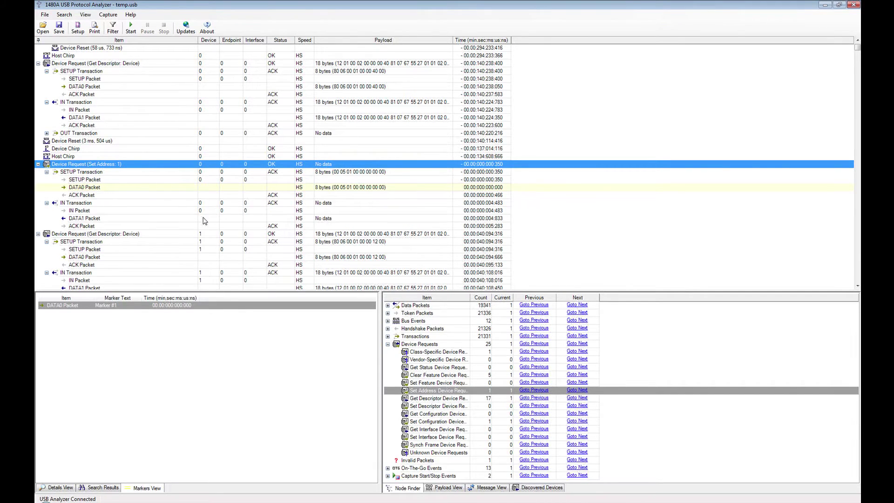
left_click(203, 235)
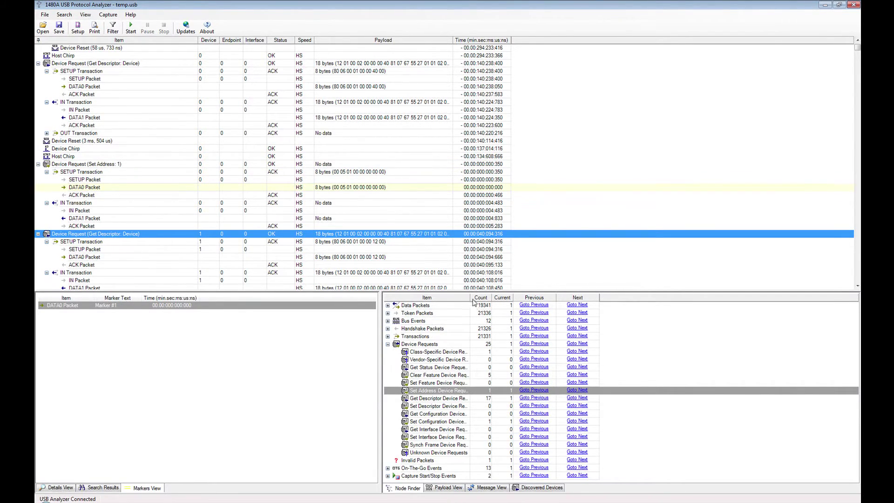
left_click_drag(468, 298, 511, 299)
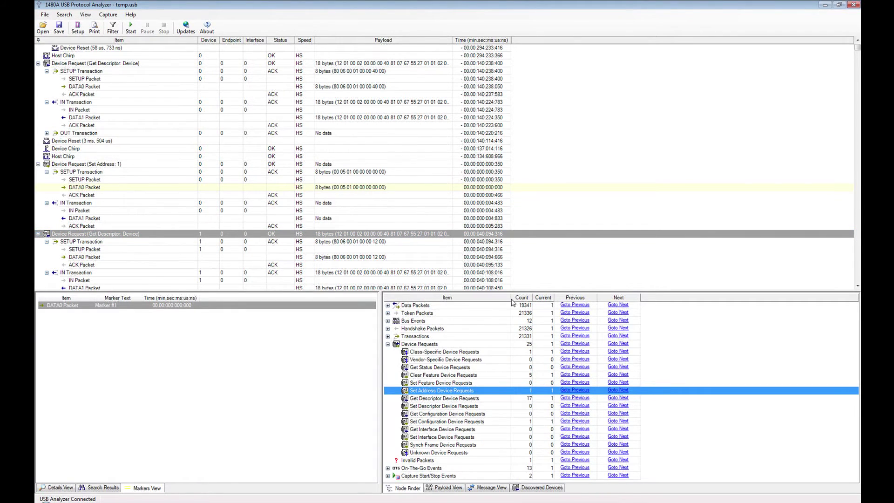
Locate the first Get Descriptor device request, show its decoded descriptor fields in the Details View, and browse further down the capture
left_click(457, 402)
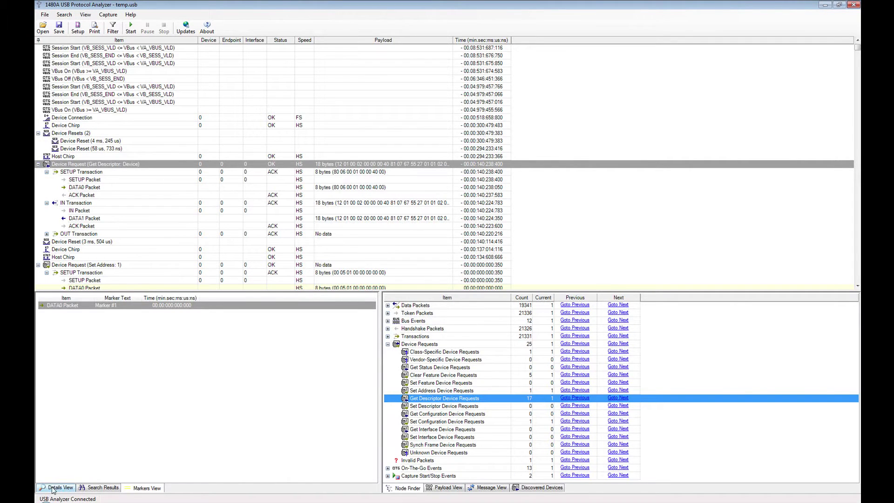
left_click(54, 488)
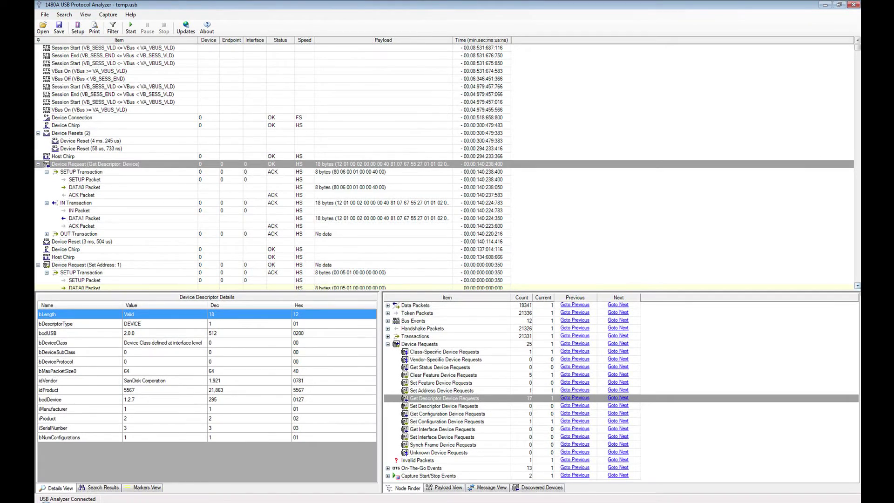
left_click(859, 278)
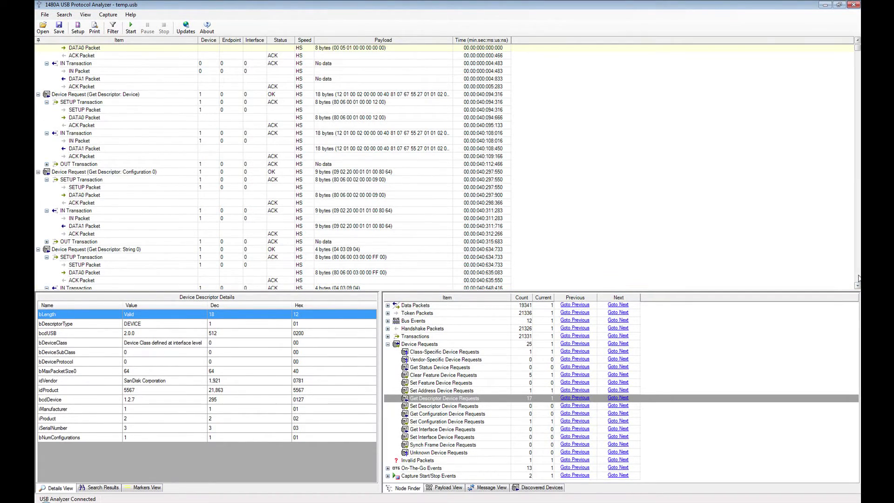
left_click(859, 278)
left_click(859, 278)
left_click(858, 278)
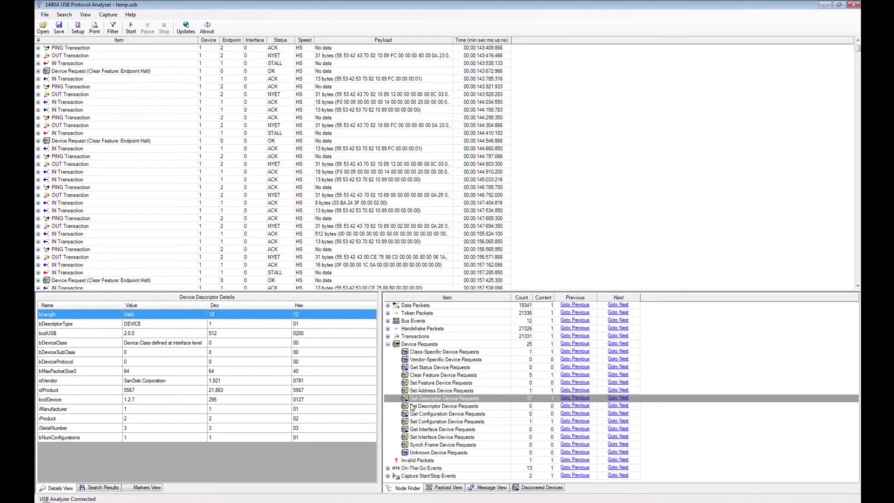
Collapse Device Requests, locate the invalid packet through the Node Finder, and select it in the capture list to read its details
left_click(387, 344)
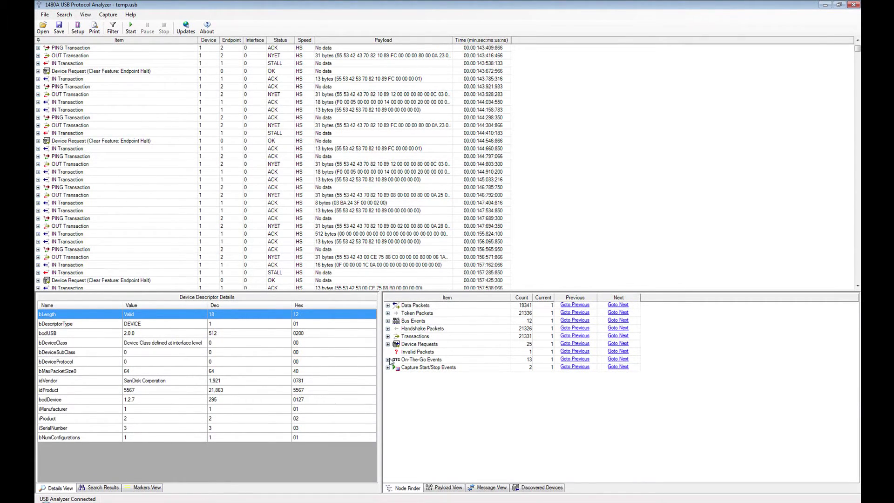
left_click(406, 354)
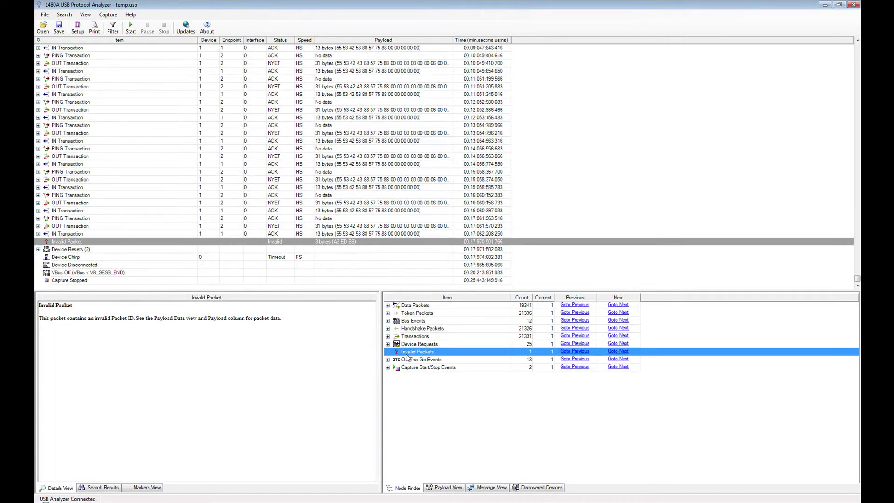
left_click(290, 249)
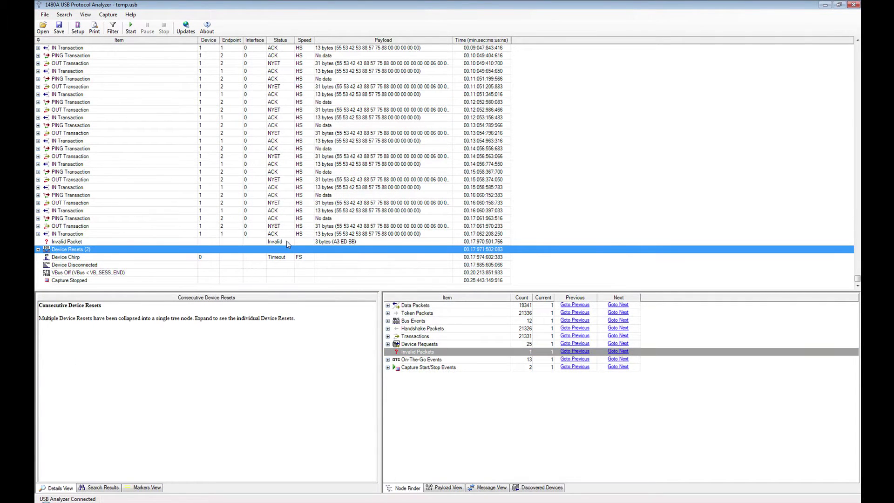
left_click(286, 243)
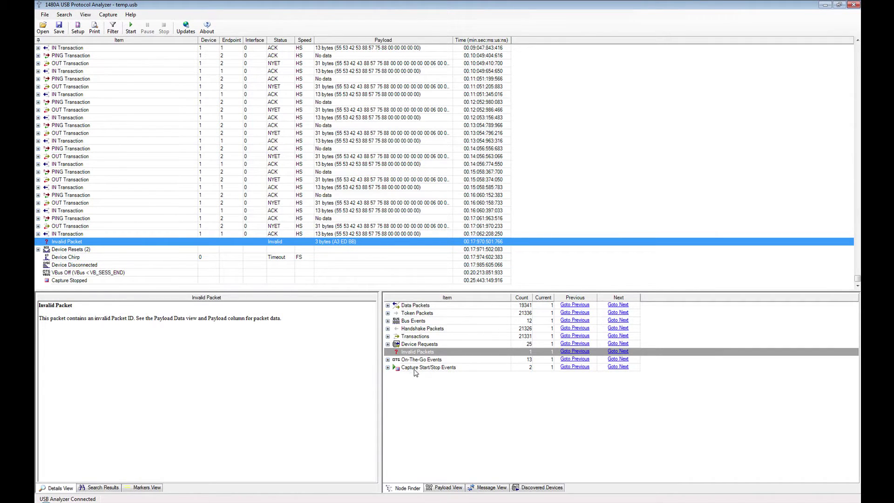
Expand On-The-Go Events, locate the first OTG VBus change, and check the OTG SRP and HNP events before reselecting OTG VBus Changes
left_click(388, 359)
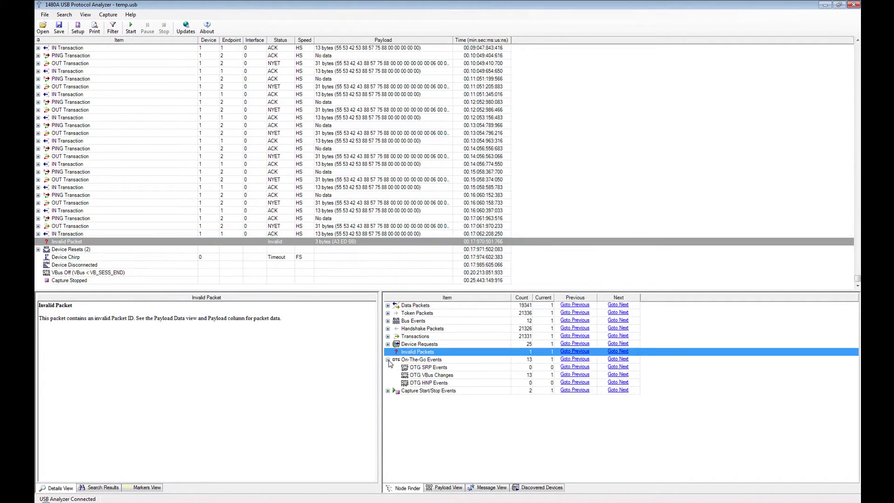
left_click(425, 375)
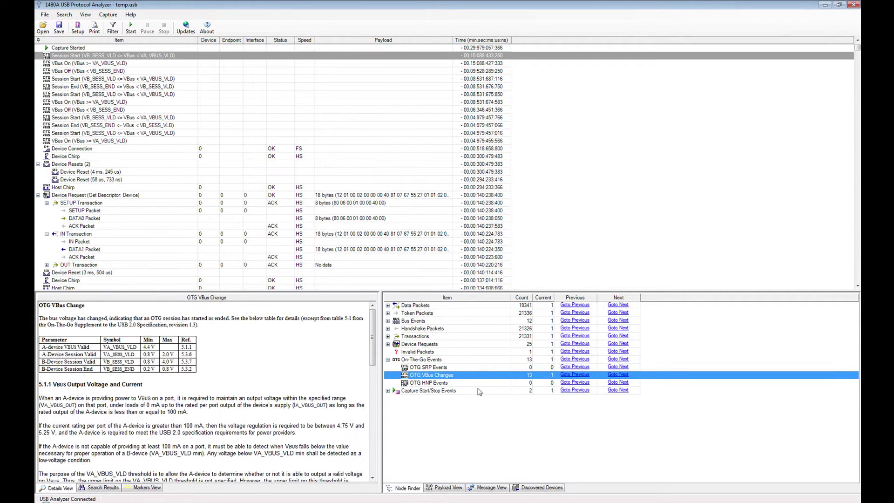
left_click(434, 369)
left_click(433, 384)
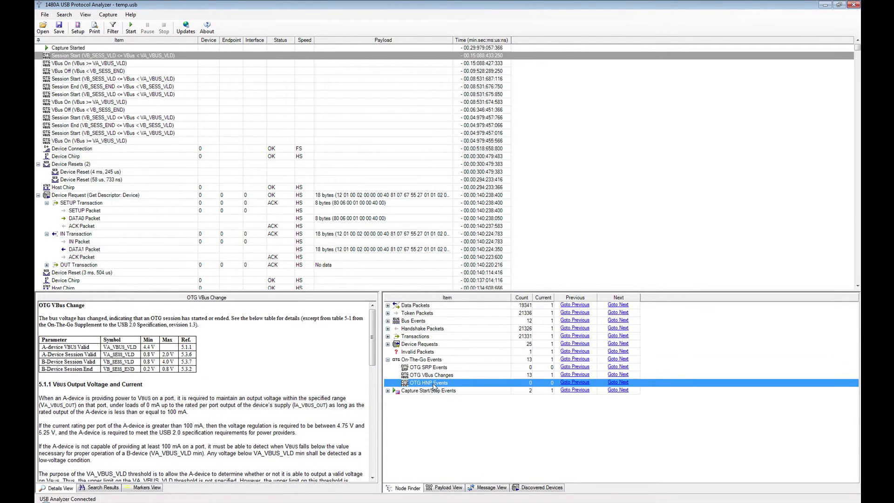
left_click(435, 376)
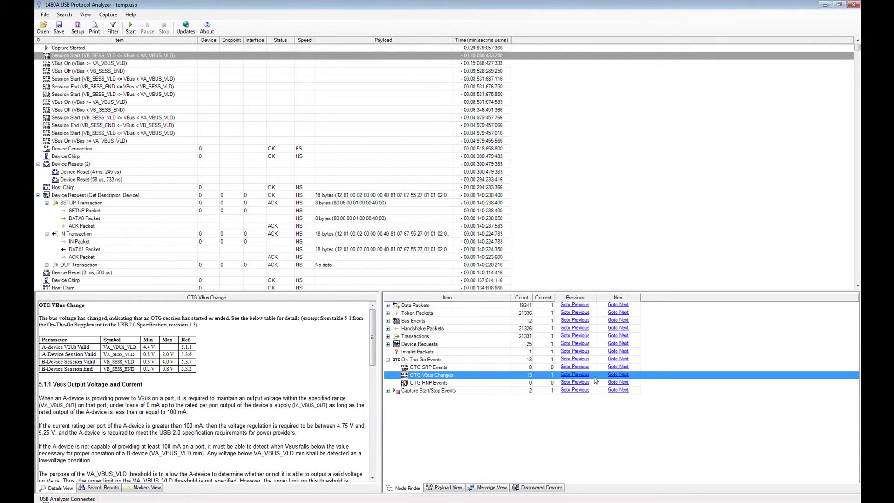
Step through the OTG VBus changes to the fourth occurrence, going back and forward once, and select the VBus On event just before Device Connection
left_click(622, 375)
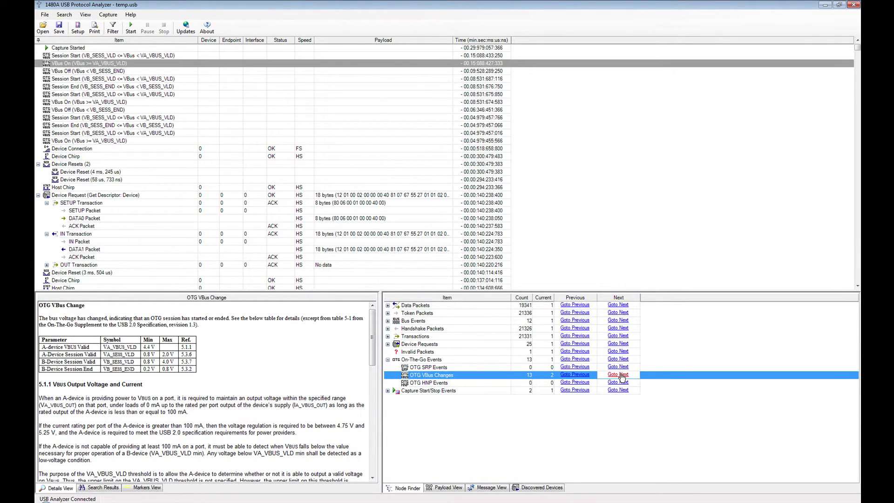
left_click(621, 375)
left_click(622, 375)
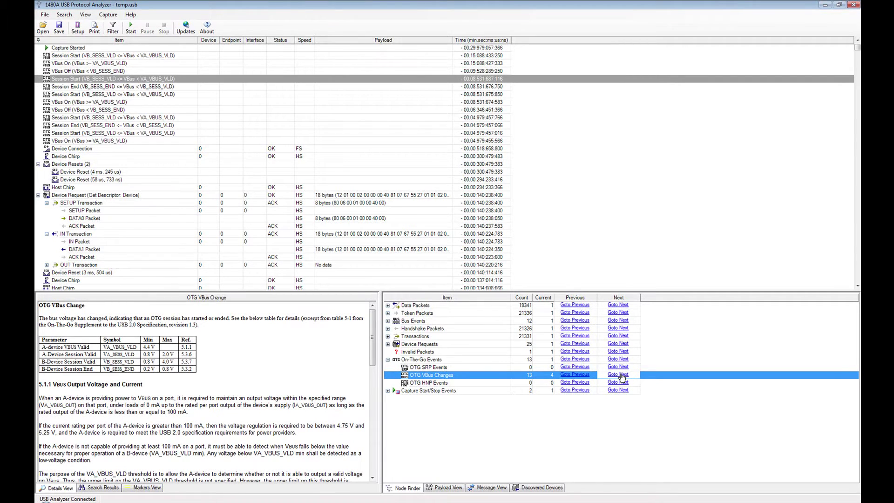
left_click(580, 375)
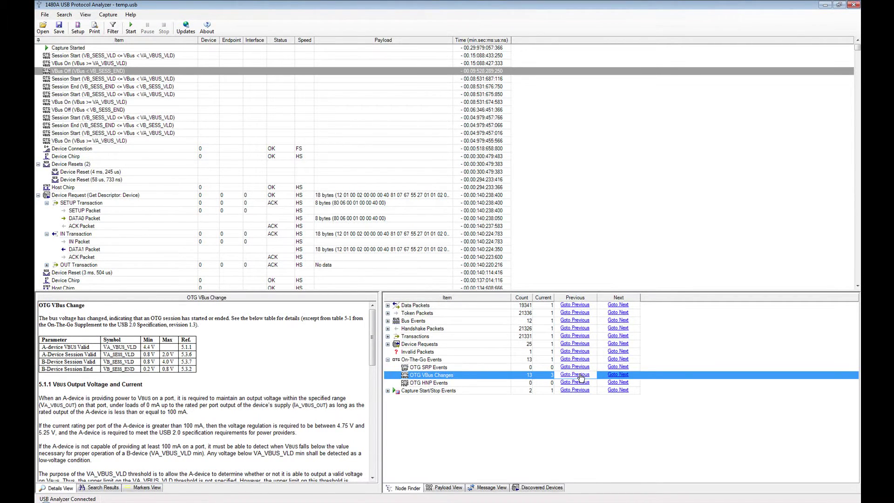
left_click(613, 375)
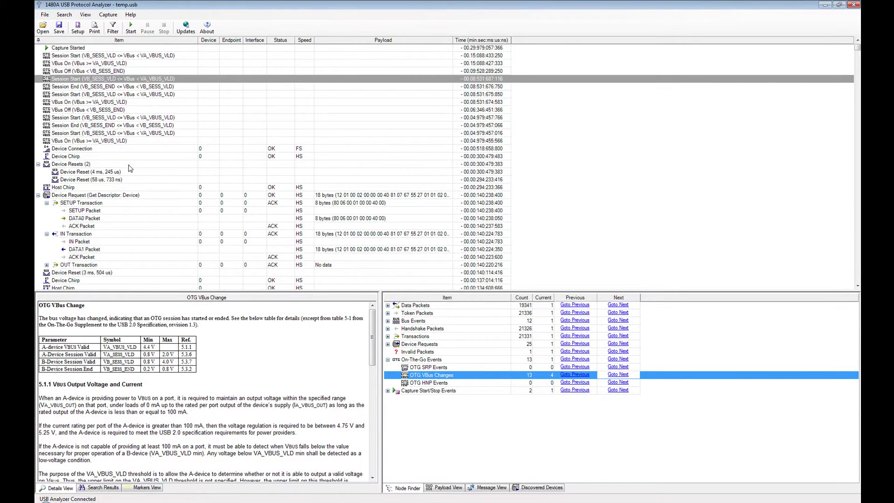
left_click(153, 141)
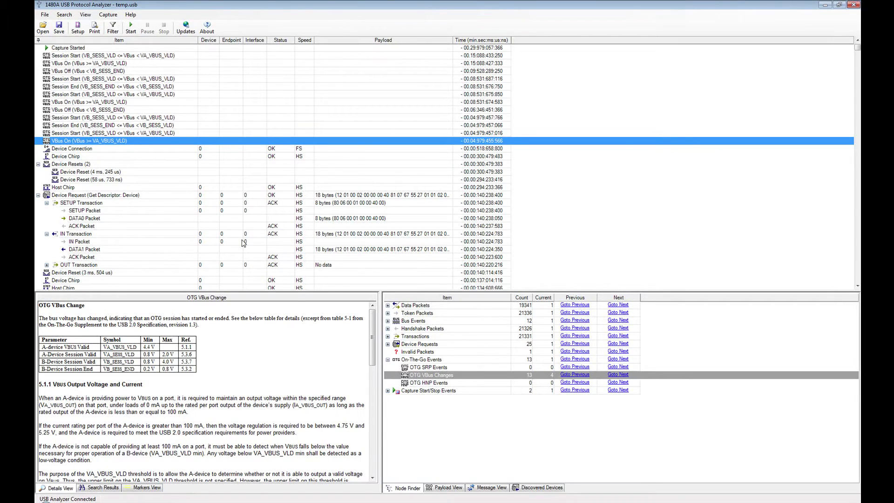
Collapse On-The-Go Events, expand Capture Start/Stop Events, and locate the Capture Started and Capture Stopped events
left_click(388, 360)
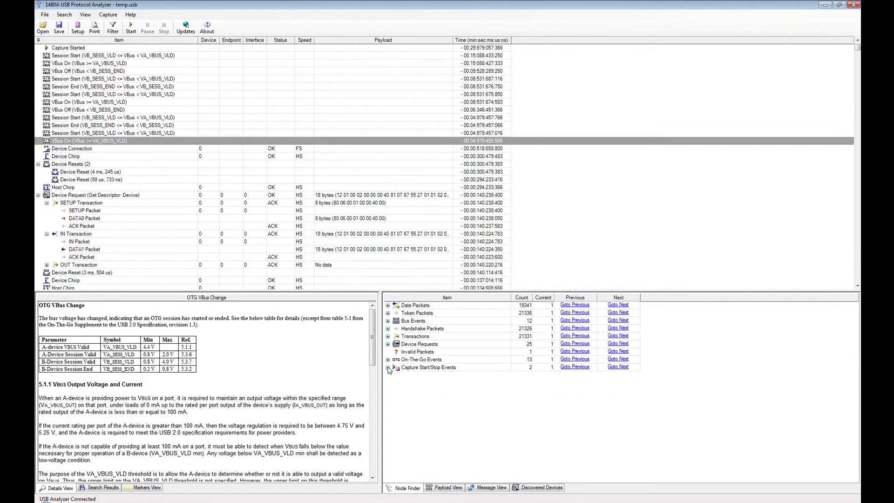
left_click(388, 367)
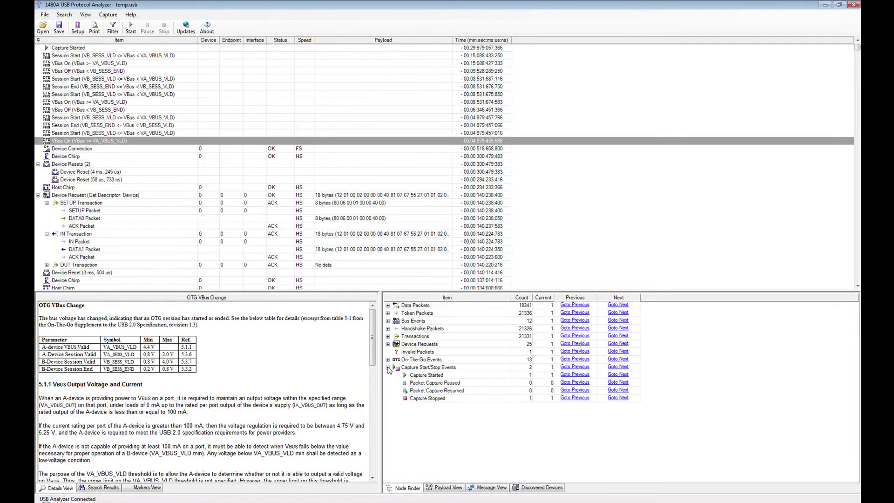
left_click(429, 376)
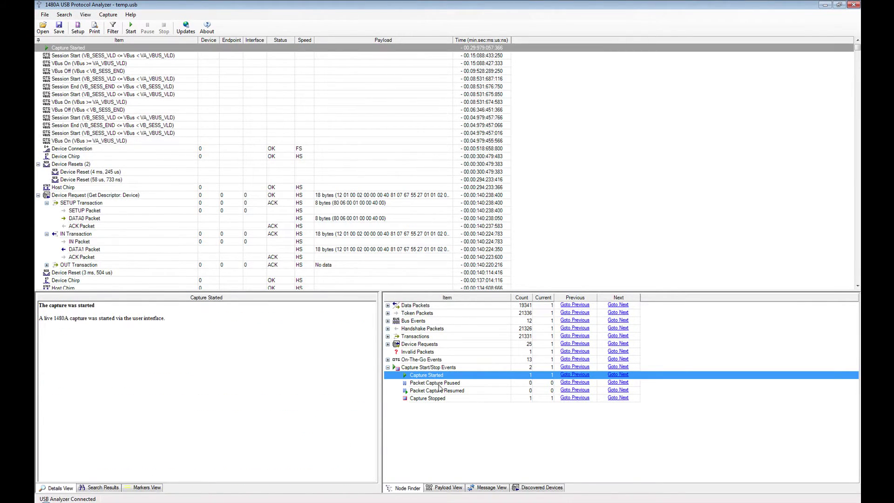
left_click(440, 399)
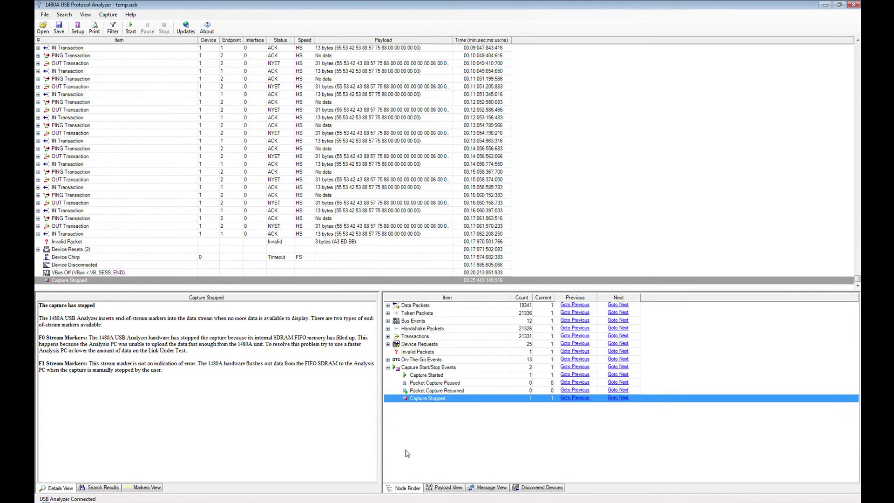
Switch to the Payload View and show the payloads of a late OUT transaction and an earlier one among the 512-byte IN transactions
left_click(447, 487)
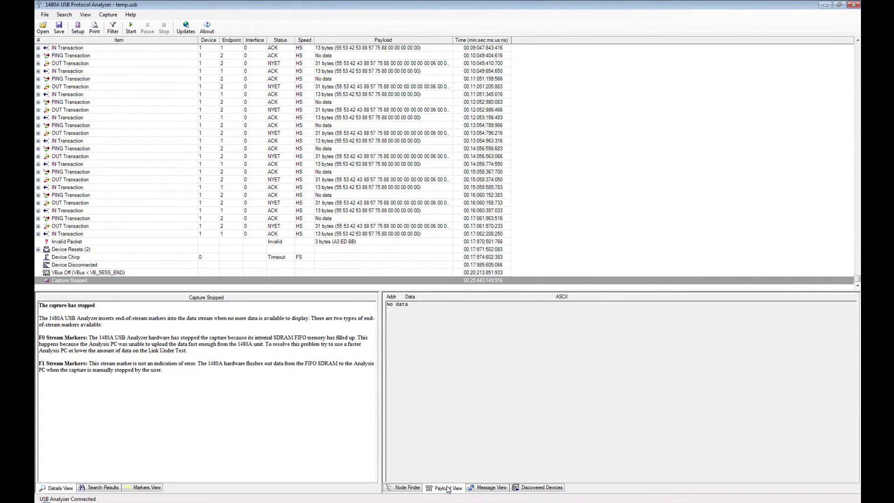
left_click(350, 157)
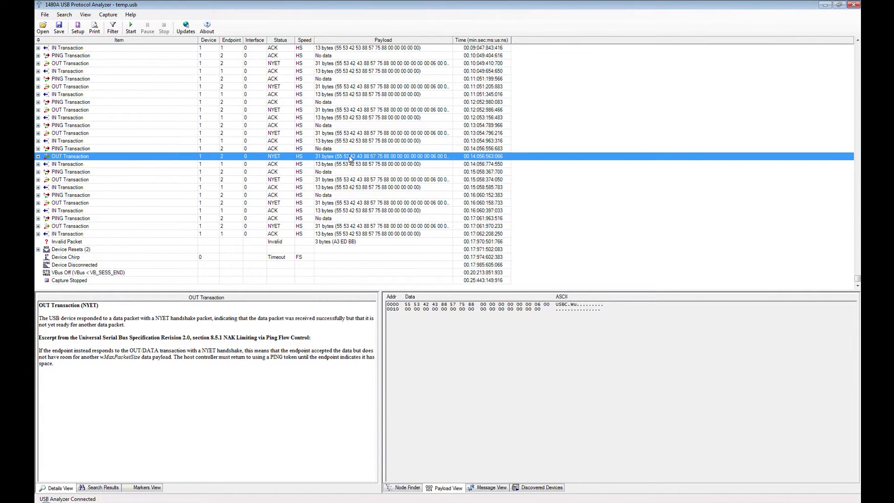
left_click(38, 157)
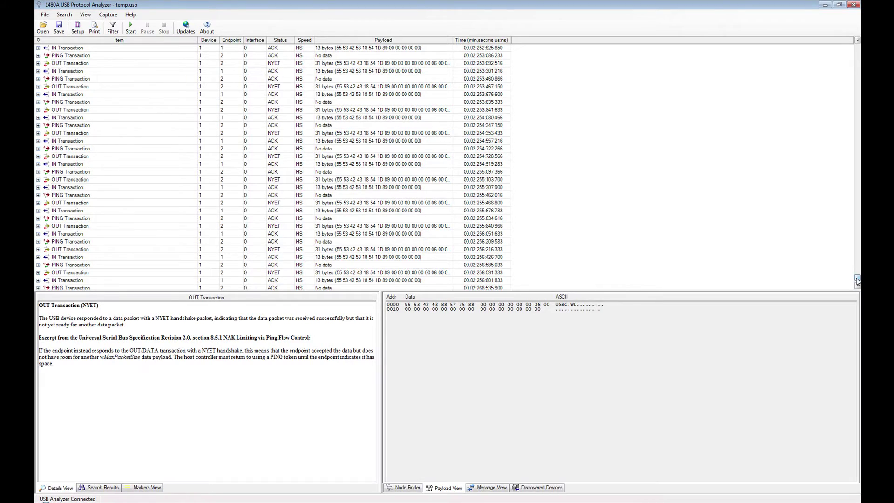
left_click_drag(857, 280, 857, 262)
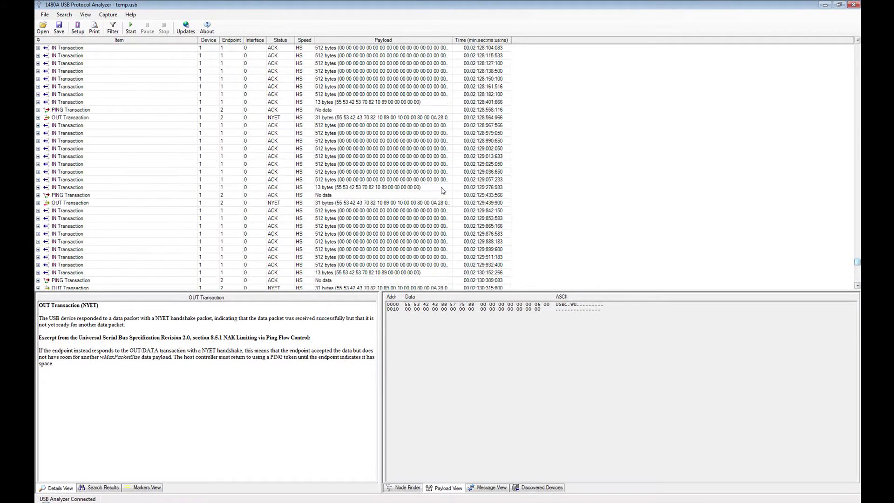
left_click(360, 120)
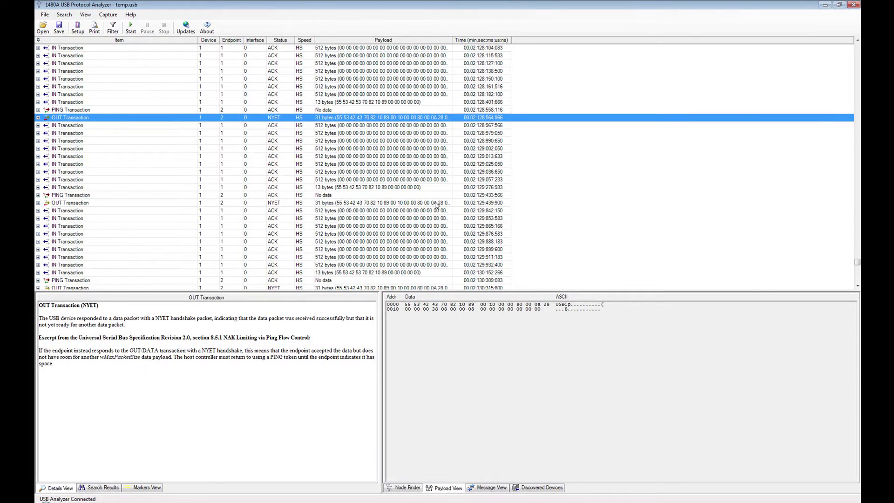
Select an earlier IN transaction with a 512-byte payload, expand it, and show the payload of its DATA1 packet
left_click(858, 80)
left_click_drag(858, 80, 857, 80)
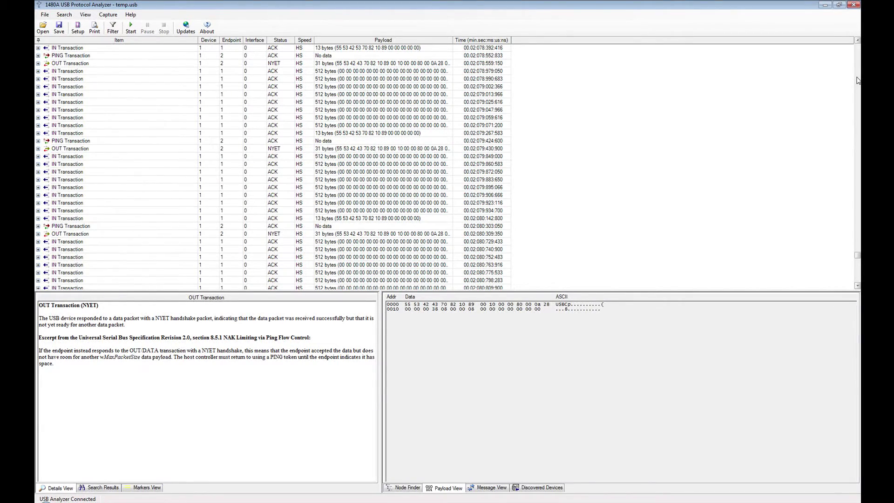
left_click_drag(858, 80, 857, 80)
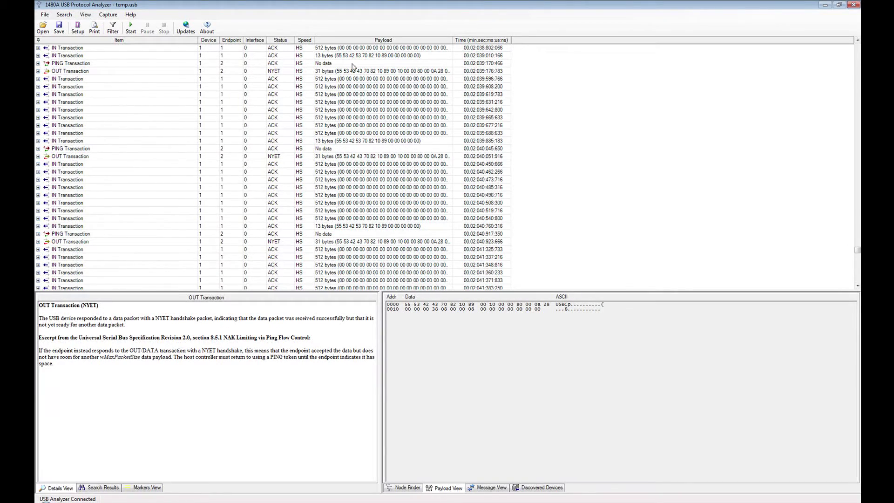
left_click(357, 79)
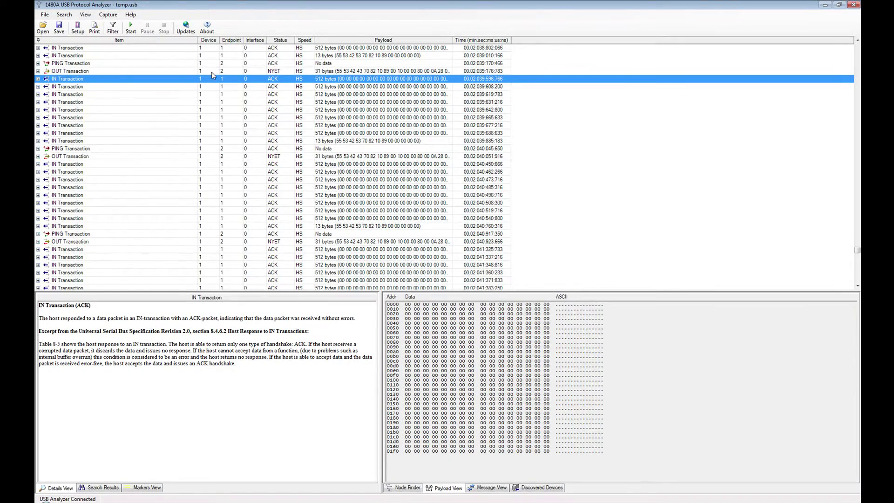
left_click(38, 79)
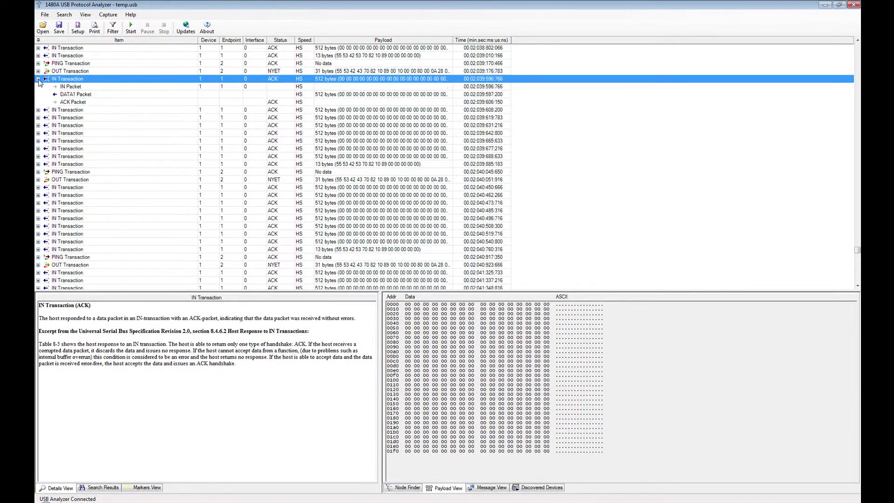
left_click(77, 96)
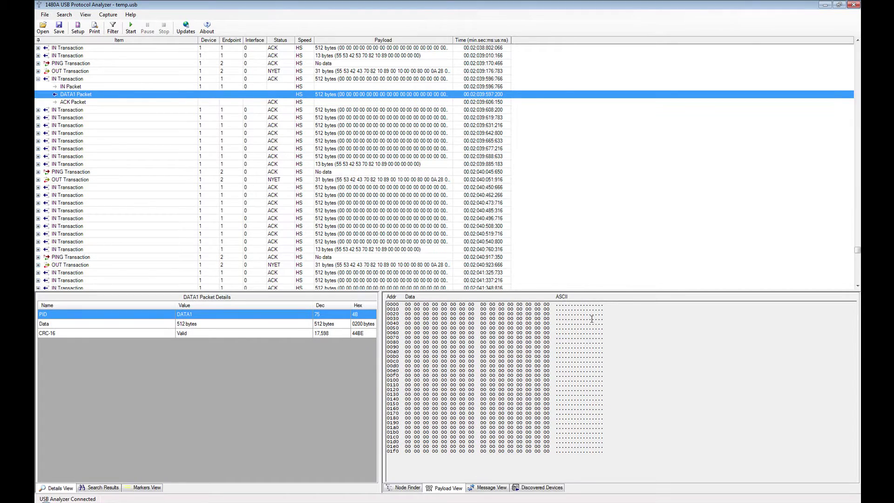
Show the DATA1 packet's raw bus messages in the Message View, expand the following IN transaction, and trace its IN and DATA0 packets there
left_click(485, 491)
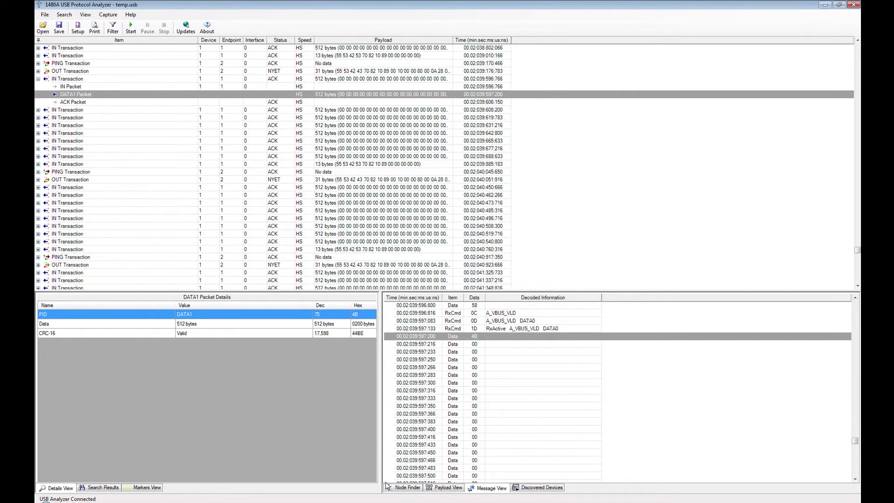
left_click(38, 117)
left_click(38, 117)
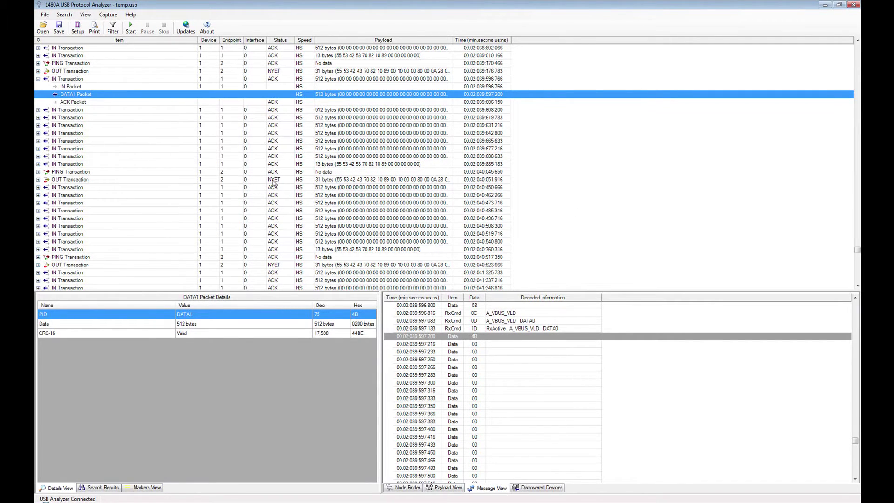
left_click(38, 109)
left_click(60, 111)
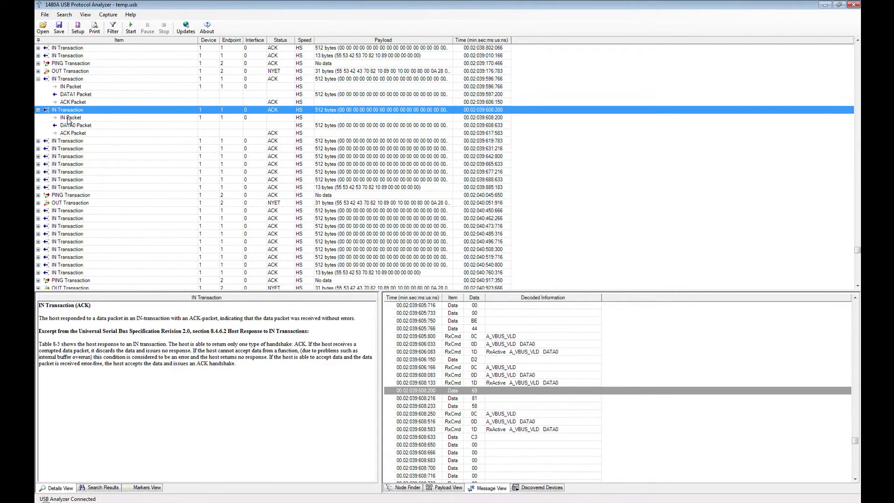
left_click(67, 119)
left_click(75, 127)
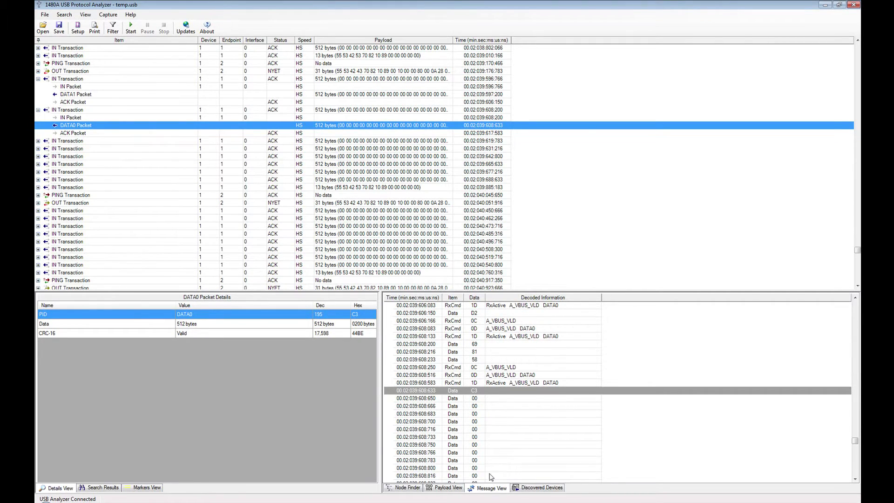
Select the DATA0 packet's C3 message, then the transaction's ACK Packet, and trace its D2 byte and preceding RxActive message in the Message View
left_click(492, 391)
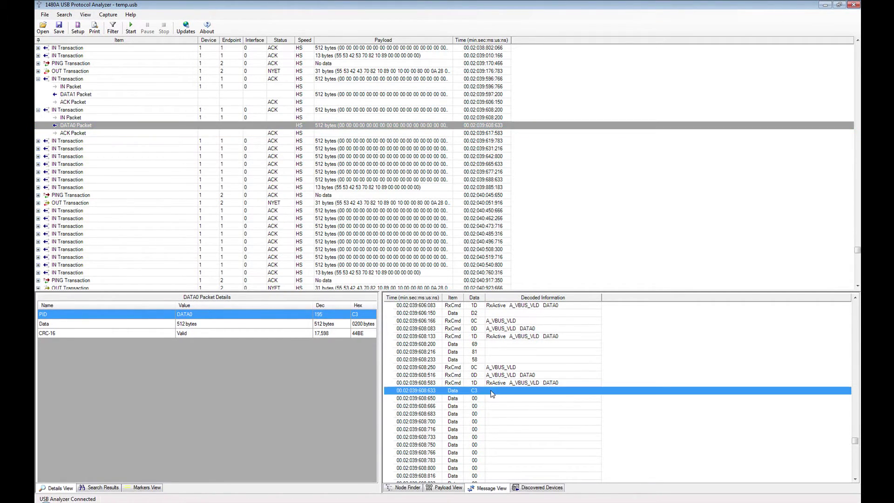
left_click(183, 134)
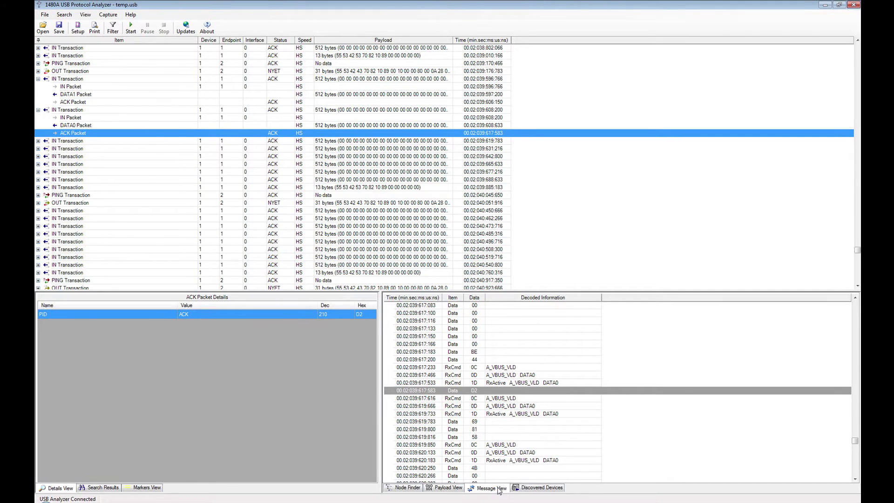
left_click(487, 393)
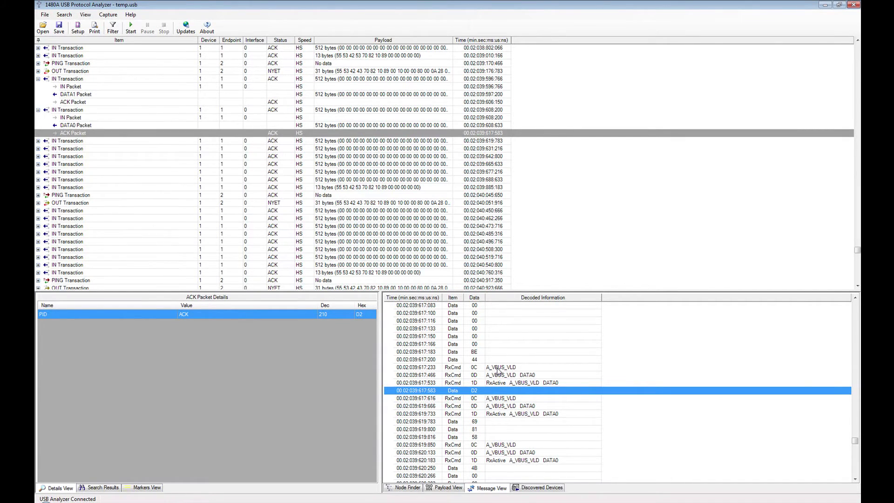
left_click(497, 383)
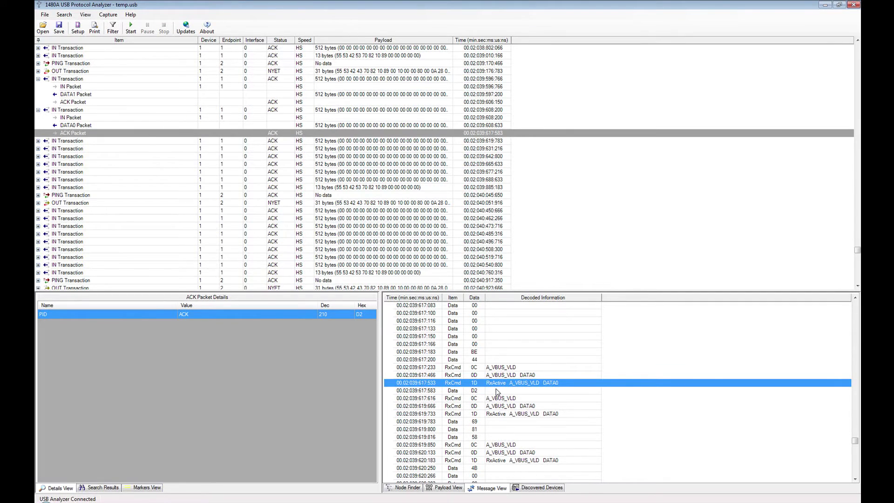
Examine the RxCmd messages before and after the ACK packet's D2 data byte in the Message View
left_click(563, 392)
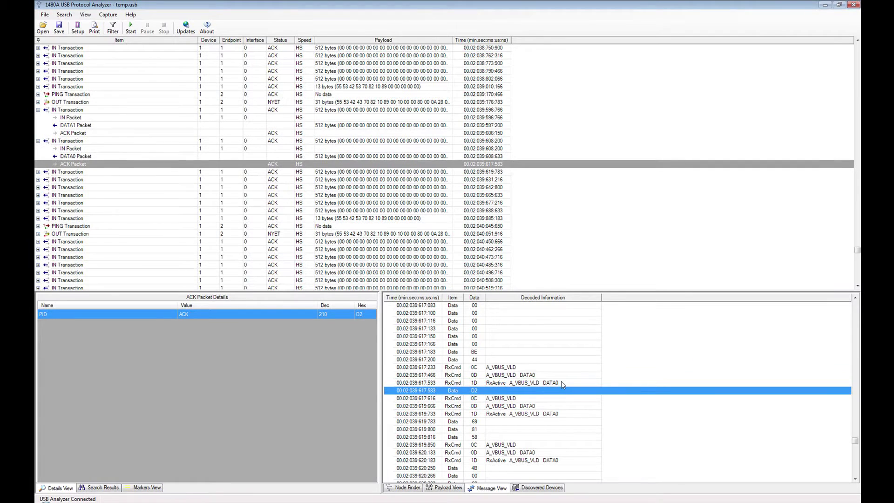
left_click(560, 381)
left_click(561, 375)
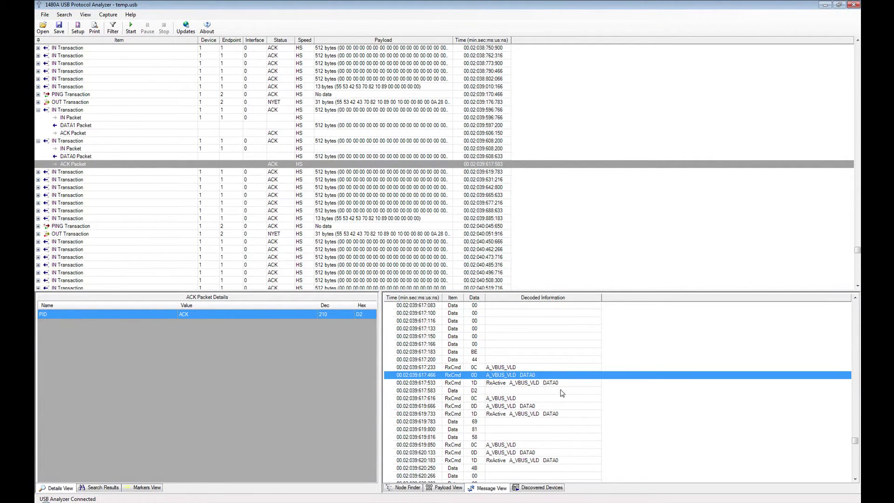
left_click(561, 393)
left_click(559, 383)
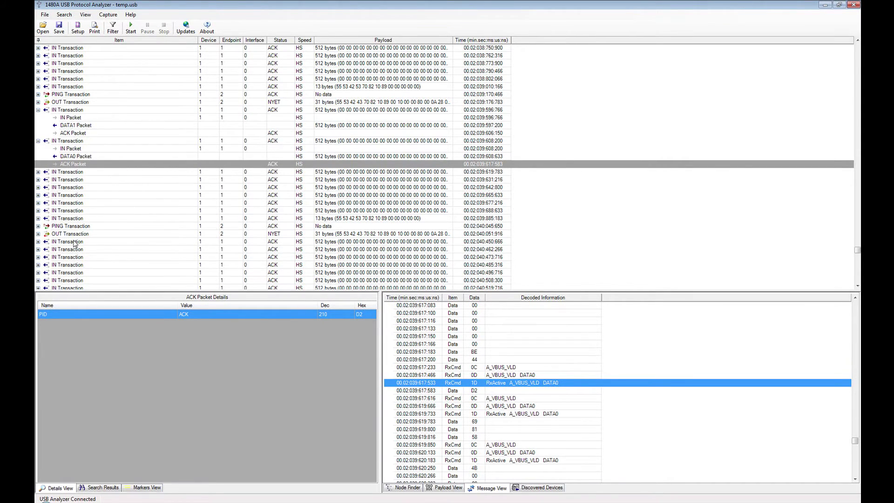
left_click(515, 391)
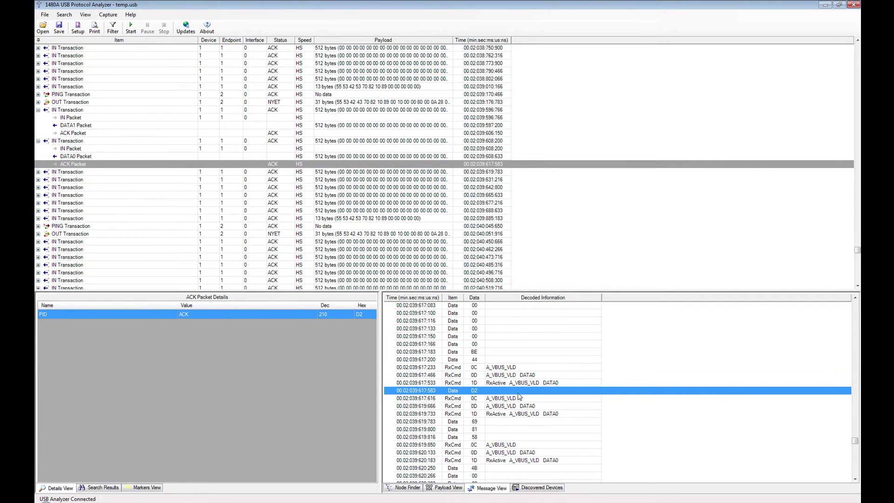
left_click(518, 399)
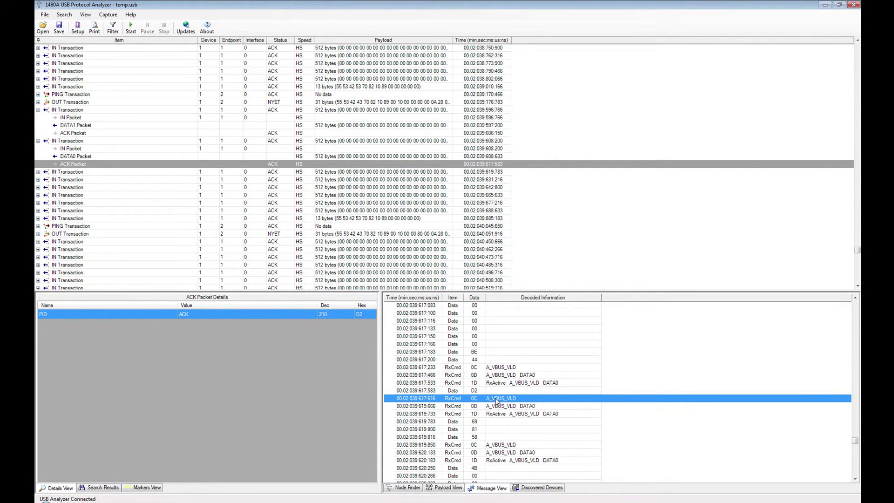
Locate the packet for the 69 data byte following the ACK messages, and match its IN Packet entry with that byte
left_click(503, 423)
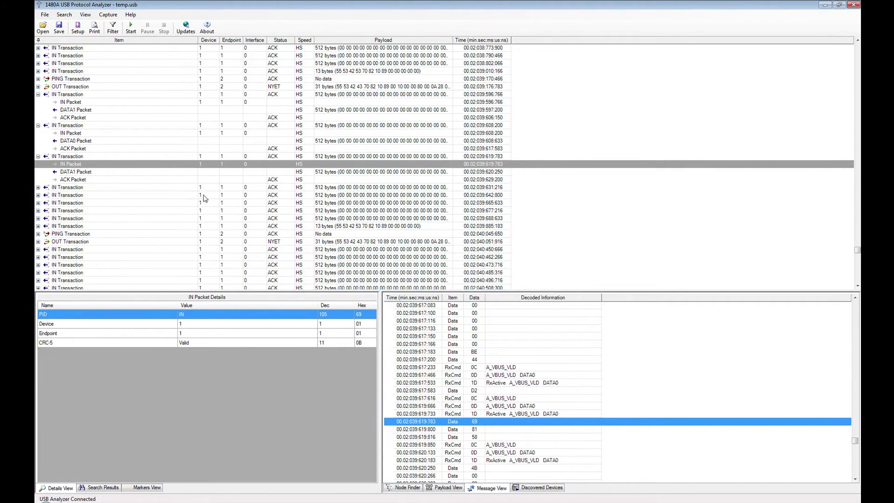
left_click(140, 165)
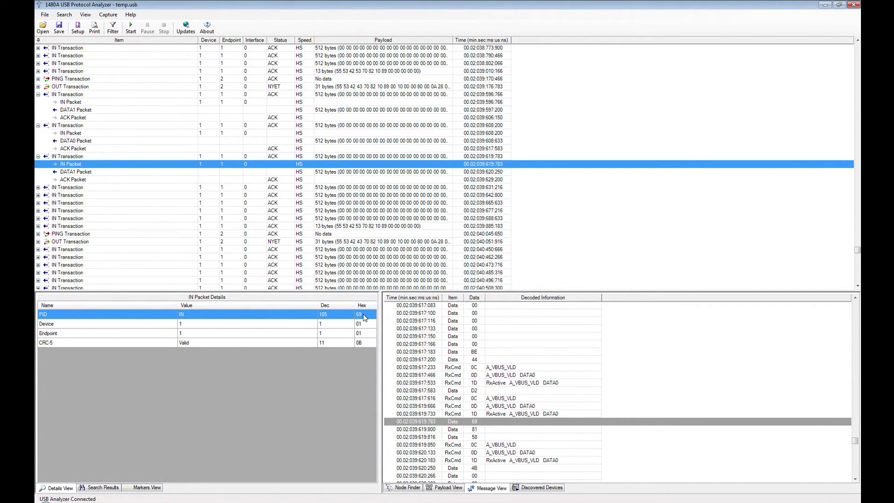
left_click(508, 423)
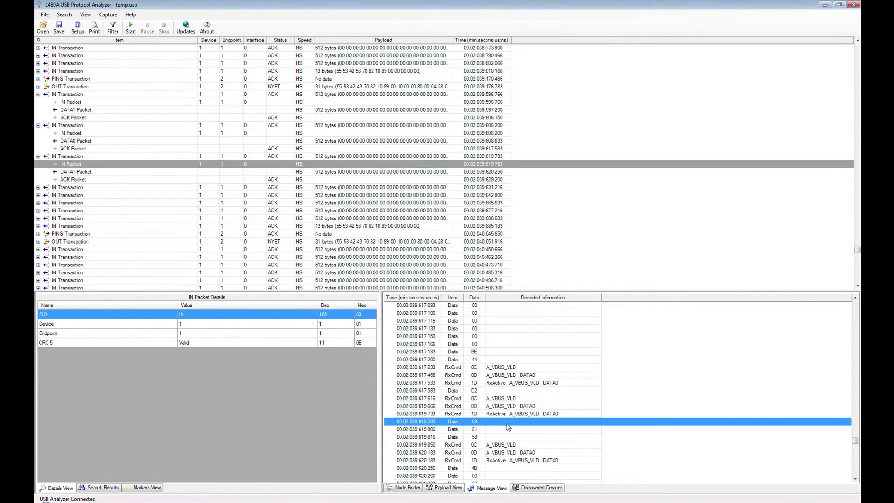
Show the Discovered Devices and locate the device descriptor requests of device 0 and device 1 (Cruzer Blade)
left_click(542, 489)
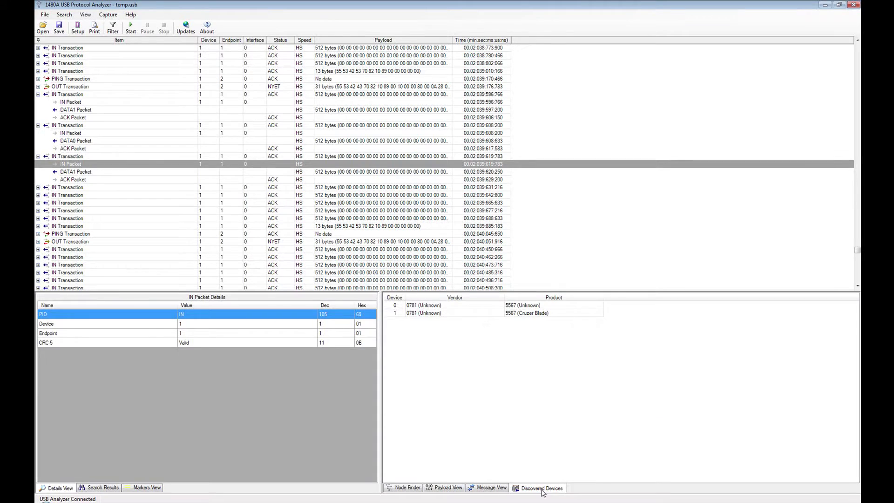
left_click(539, 306)
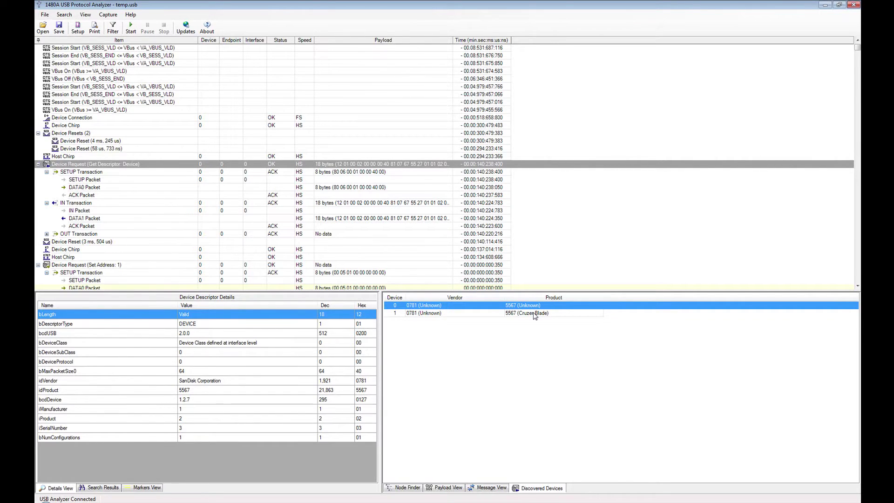
left_click(535, 315)
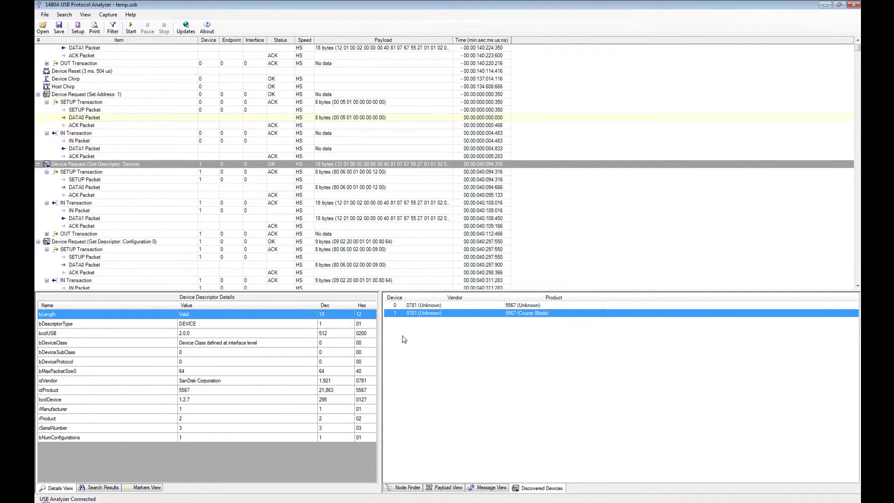
Collapse device 1's expanded Get Descriptor requests and show the descriptor details of the last 32-byte Configuration 0 request in the visible list
left_click(122, 166)
left_click(38, 163)
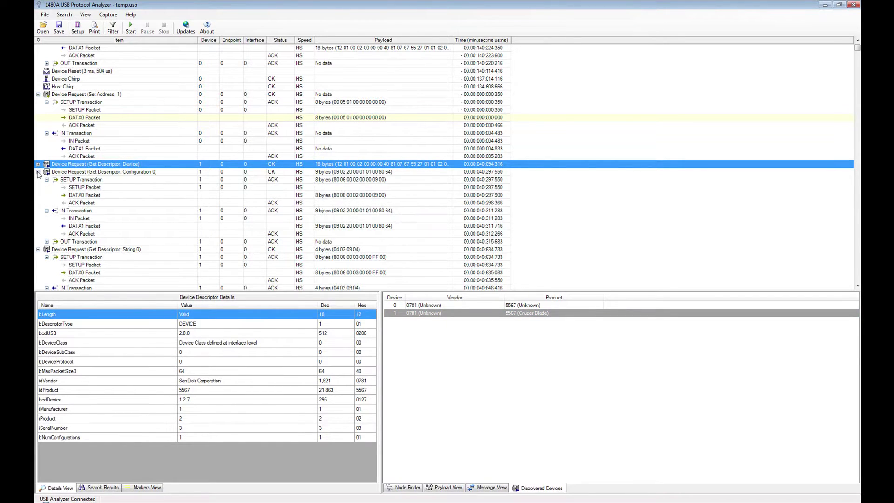
left_click(39, 172)
left_click(38, 180)
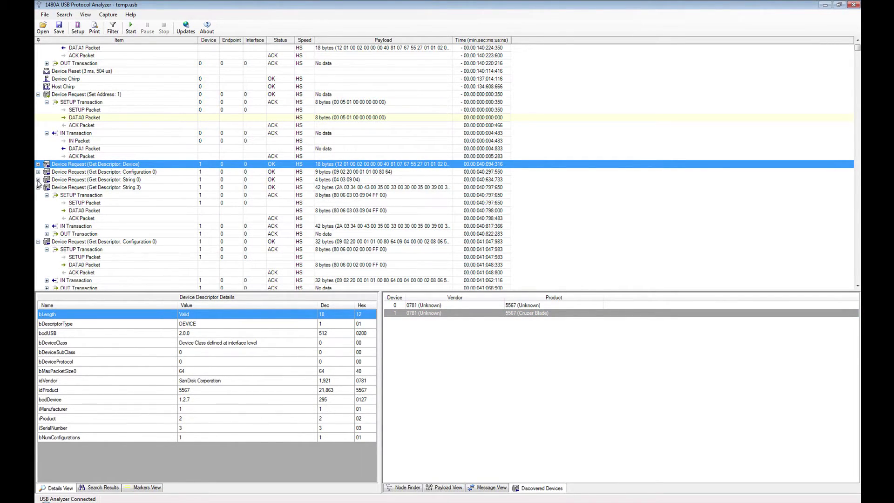
left_click(38, 187)
left_click(39, 195)
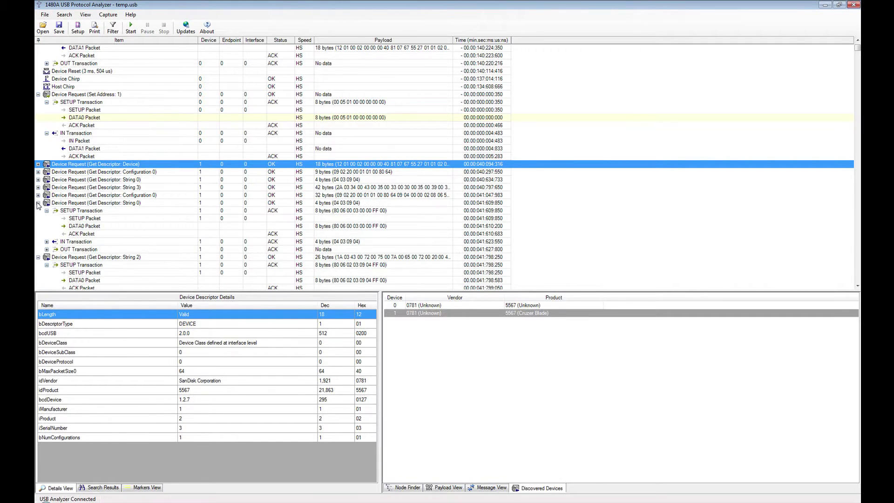
left_click(38, 203)
left_click(37, 212)
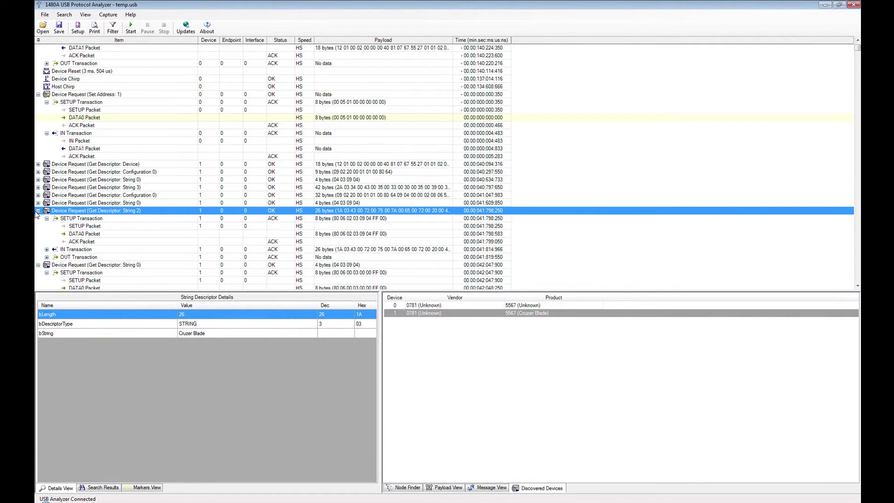
left_click(38, 211)
left_click(38, 218)
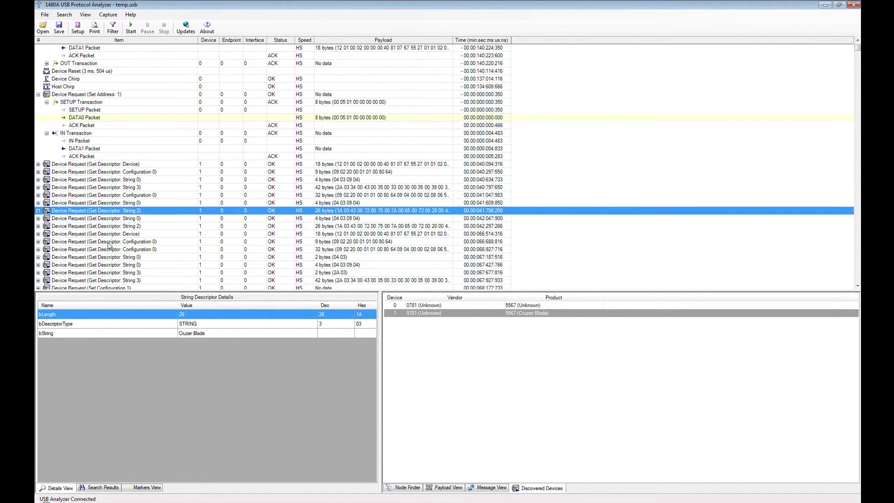
left_click(162, 250)
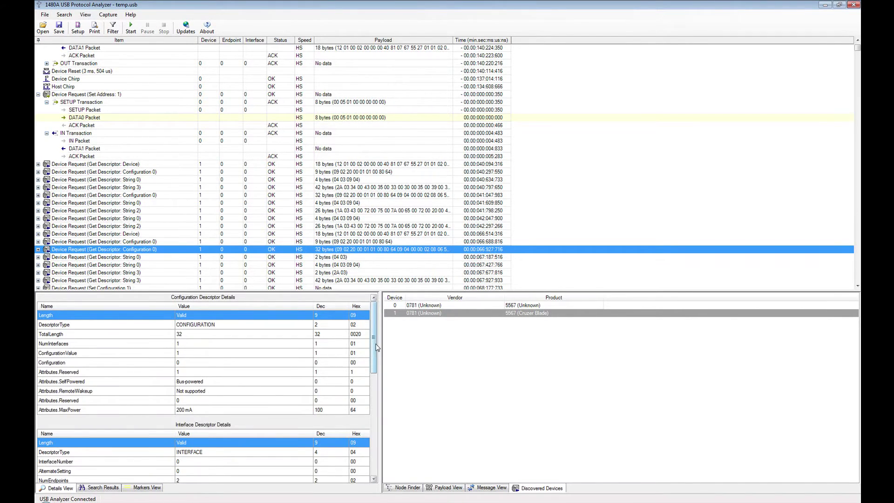
left_click_drag(375, 341, 375, 305)
Open a print preview of the capture, stop generating further pages, and maximize the preview window
left_click(44, 16)
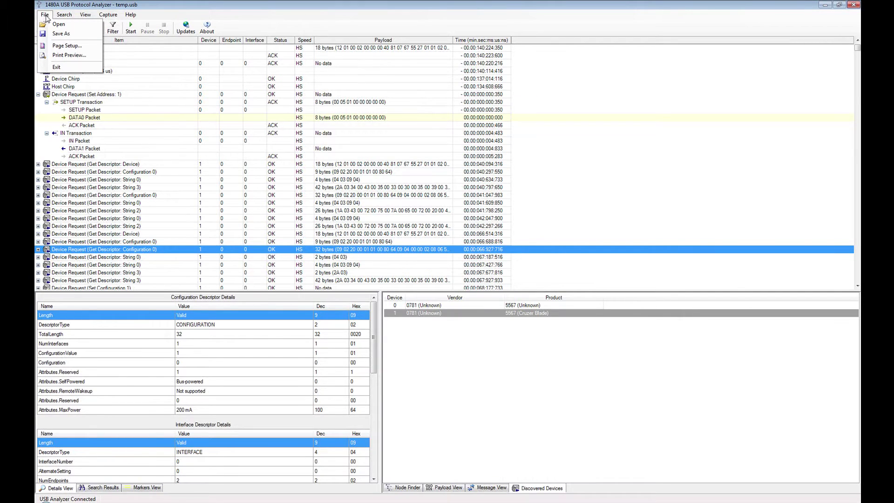
left_click(62, 55)
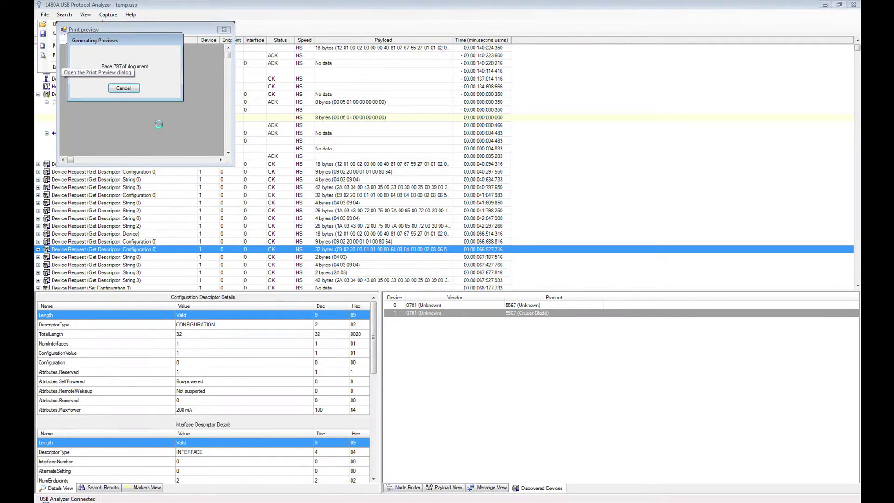
left_click(129, 90)
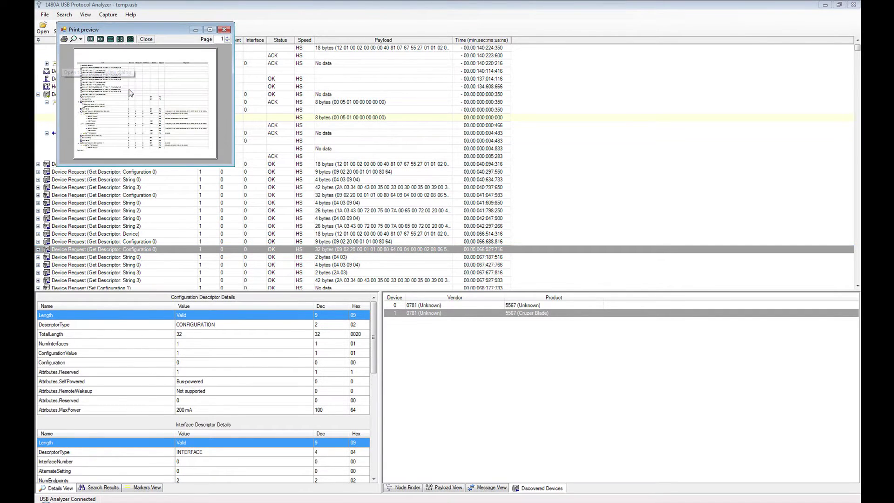
double_click(154, 29)
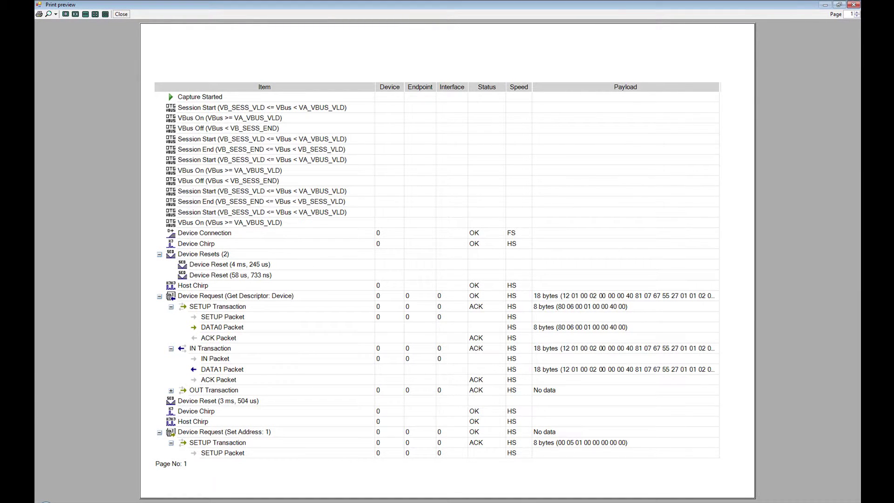
Page forward through the print preview to page 29, then close the preview
left_click(857, 13)
left_click(857, 13)
left_click(857, 13)
left_click(856, 13)
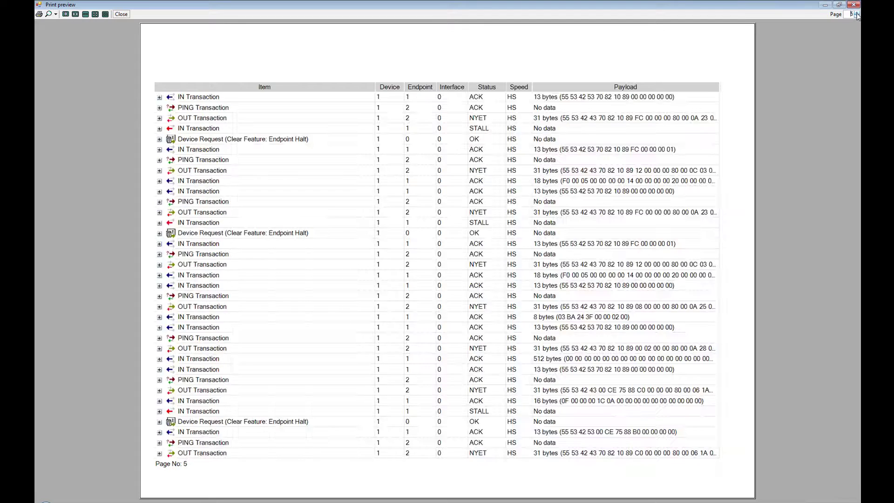
left_click(857, 13)
left_click(857, 13)
left_click(856, 13)
left_click(857, 13)
left_click(856, 13)
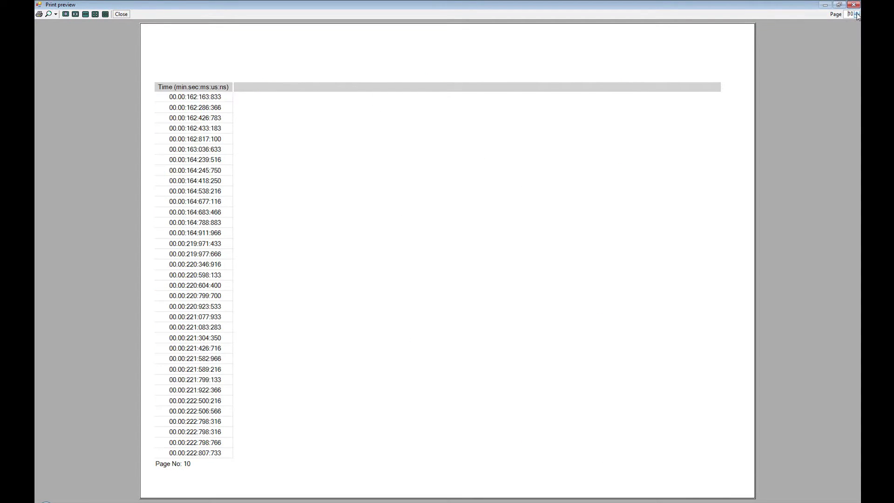
left_click(856, 13)
left_click(856, 13)
left_click(857, 13)
left_click(857, 13)
left_click(857, 13)
left_click(856, 13)
left_click(857, 13)
left_click(856, 13)
left_click(857, 13)
left_click(856, 13)
left_click(856, 13)
left_click(857, 13)
left_click(856, 13)
left_click(857, 14)
left_click(857, 13)
left_click(856, 13)
left_click(857, 14)
left_click(857, 13)
left_click(857, 13)
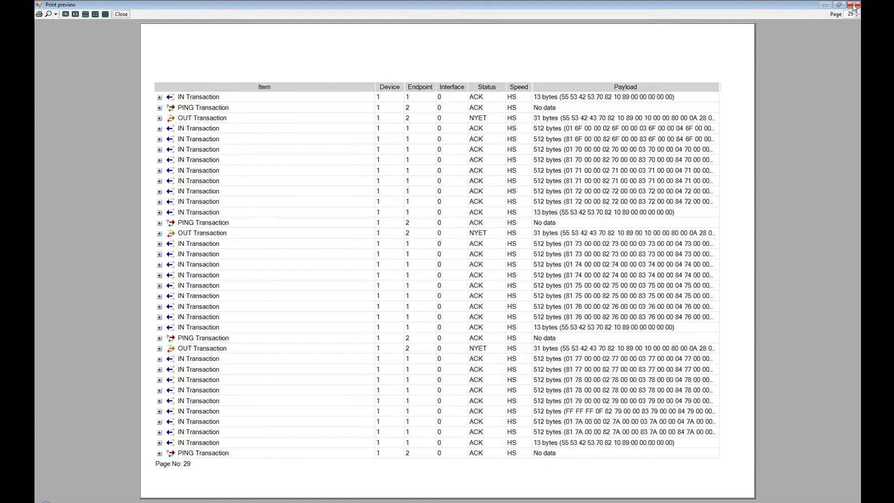
left_click(854, 5)
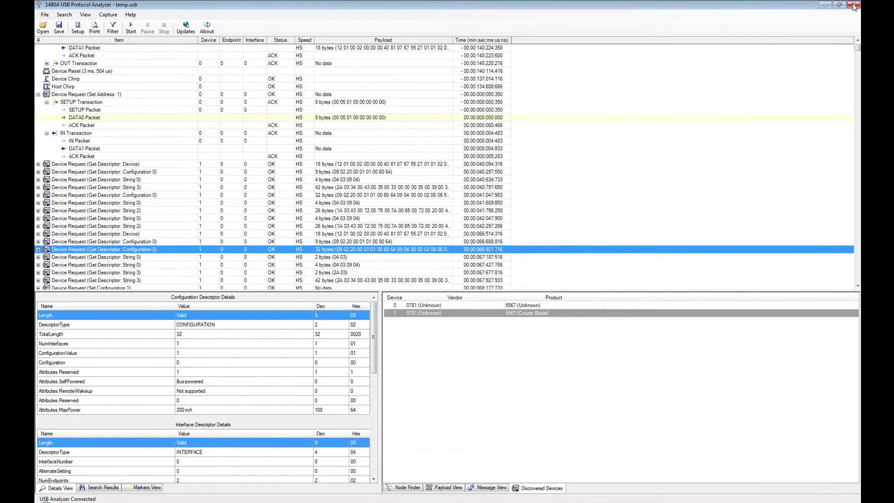
Search the payload data for the Unicode string "cruzer blade" with case-insensitive matching
left_click(64, 16)
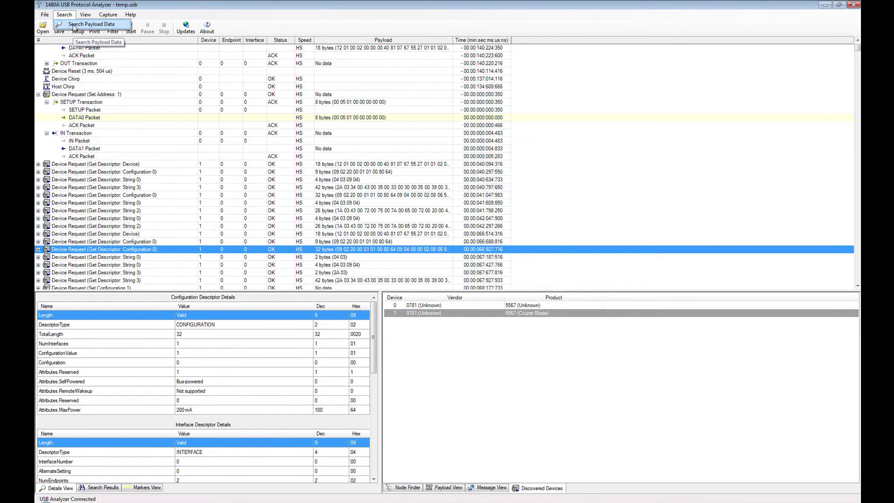
left_click(88, 24)
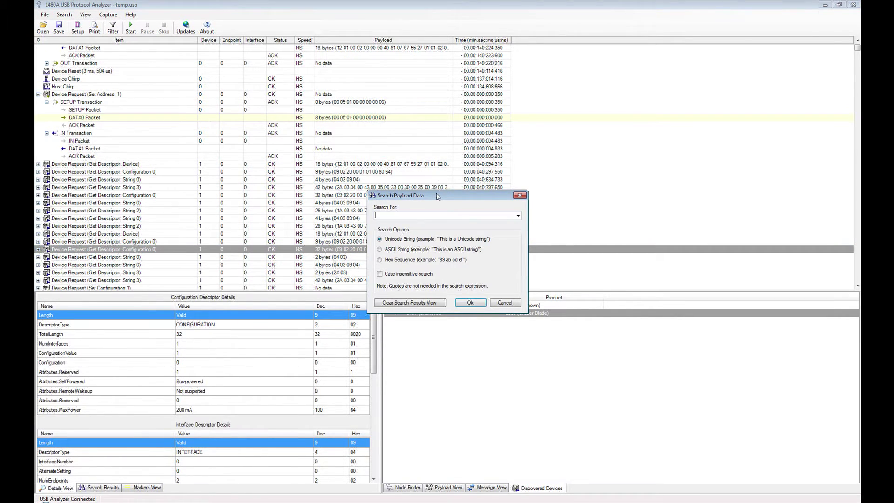
left_click_drag(438, 200, 452, 172)
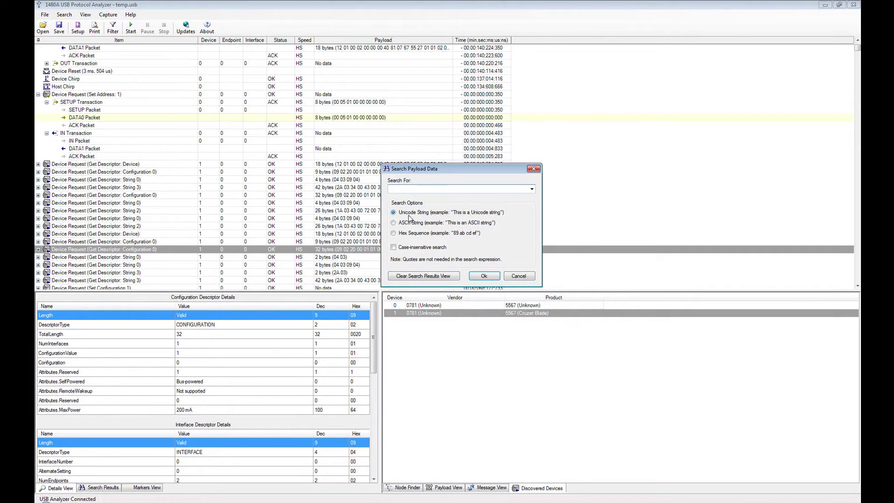
left_click(411, 234)
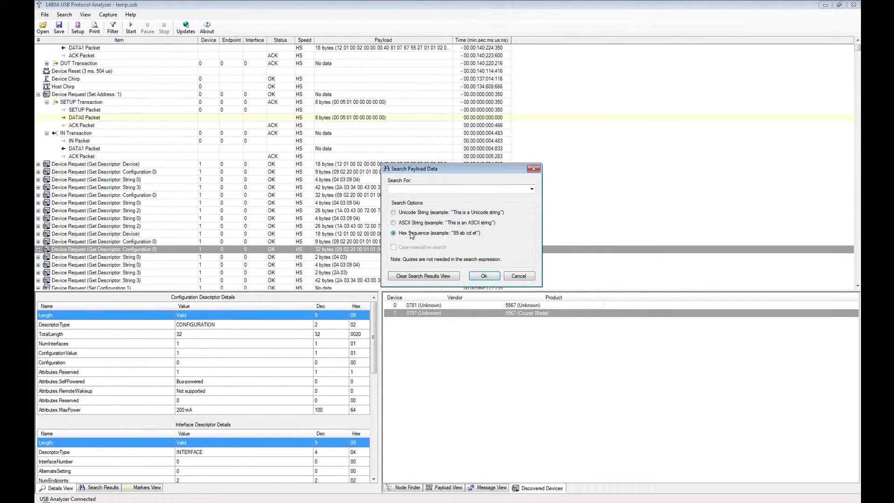
left_click(401, 213)
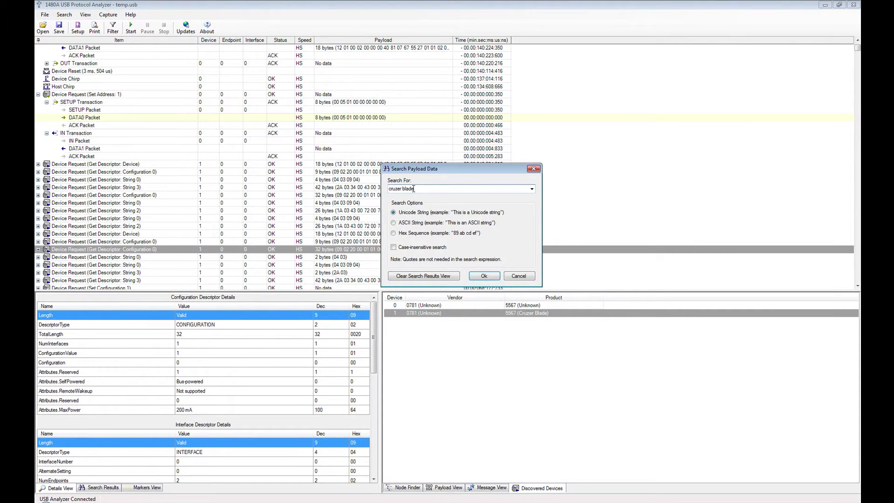
left_click(393, 247)
left_click(485, 279)
left_click(483, 277)
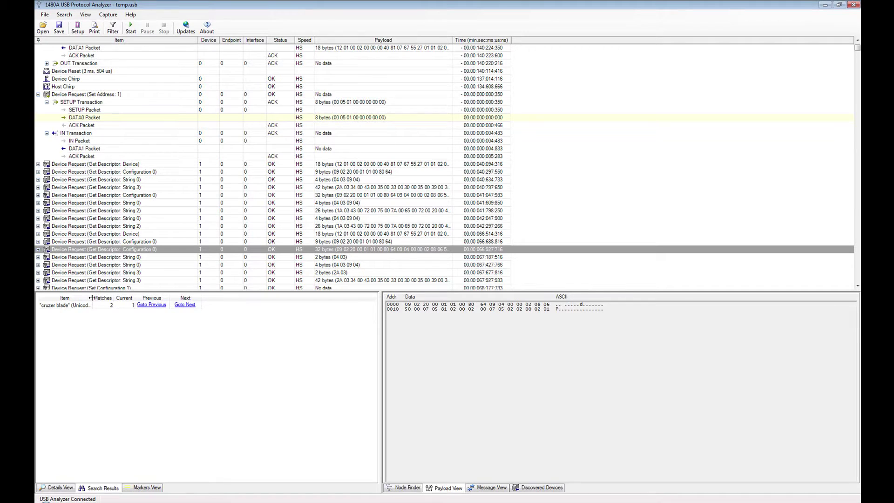
Widen the search results' Item column, go to the "cruzer blade" match, and check device 1 in the discovered devices before returning to the payload
left_click_drag(92, 297, 152, 298)
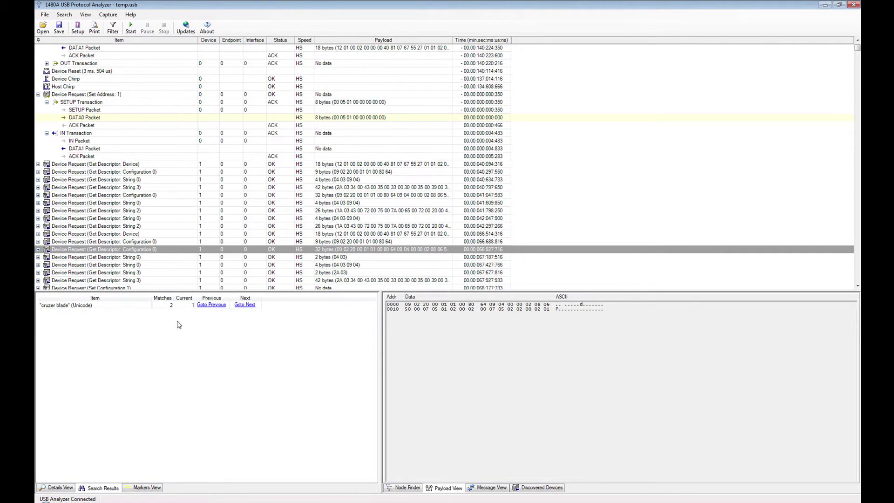
left_click(138, 306)
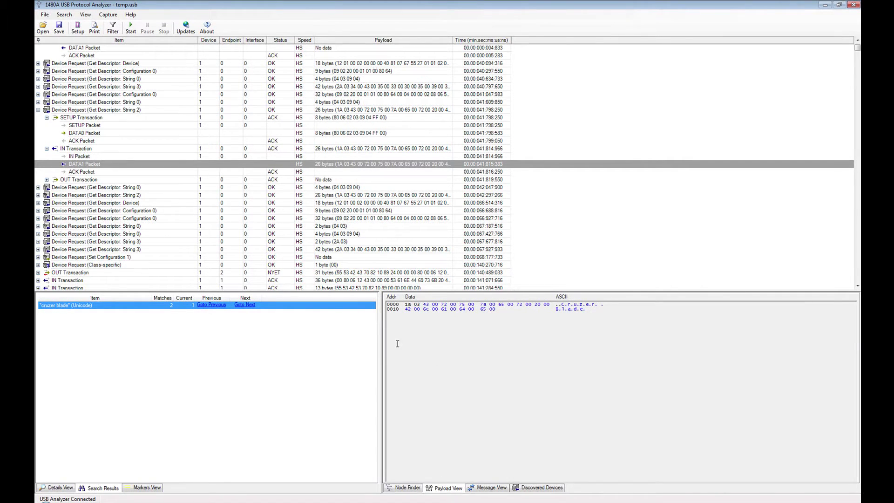
left_click(538, 487)
left_click(534, 313)
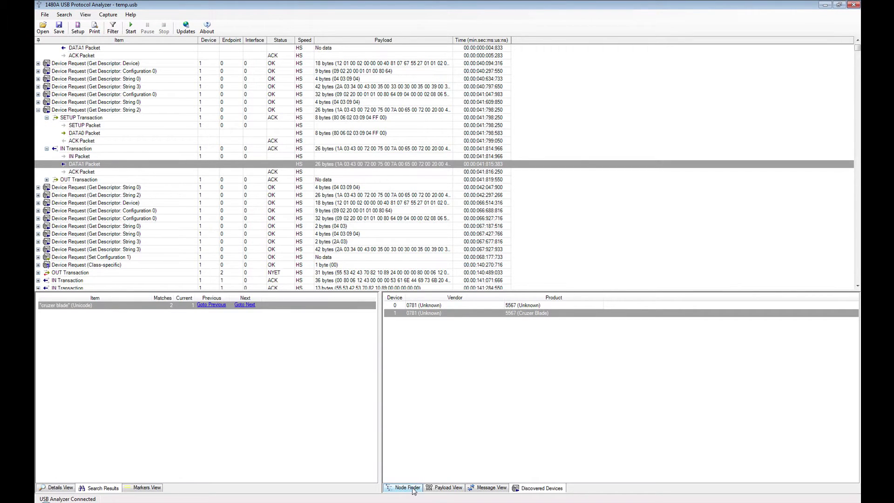
left_click(457, 488)
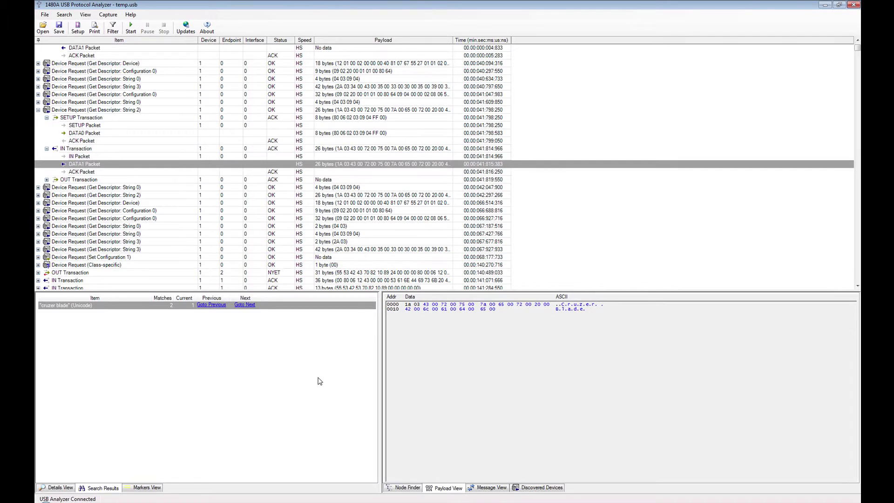
Examine the matched Get Descriptor: String 2 request's descriptor details and raw messages, along with the payload of its DATA1 packet
left_click(123, 112)
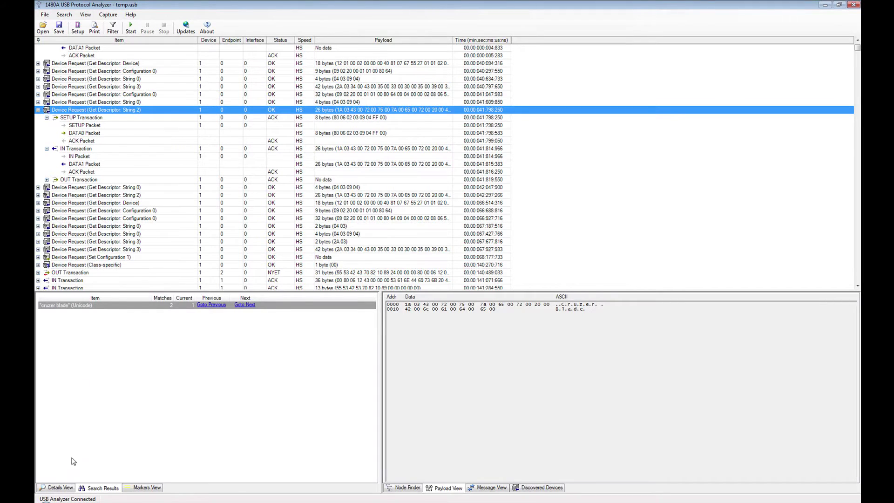
left_click(68, 488)
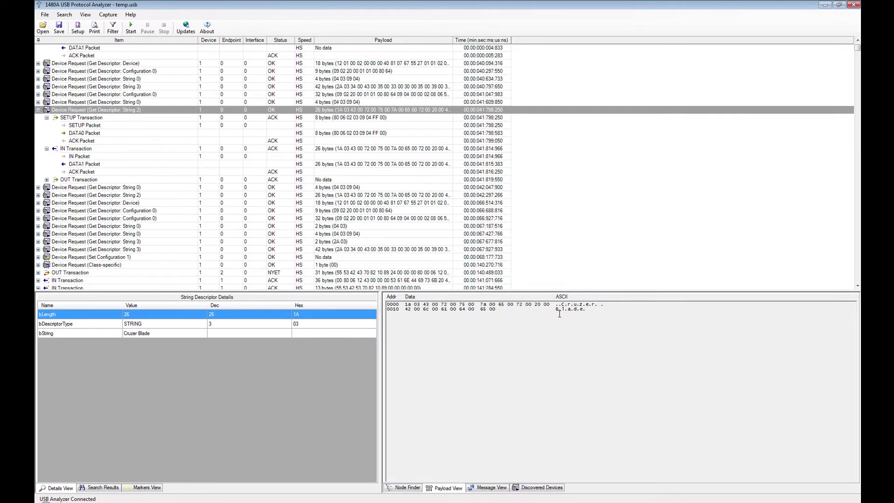
left_click(491, 488)
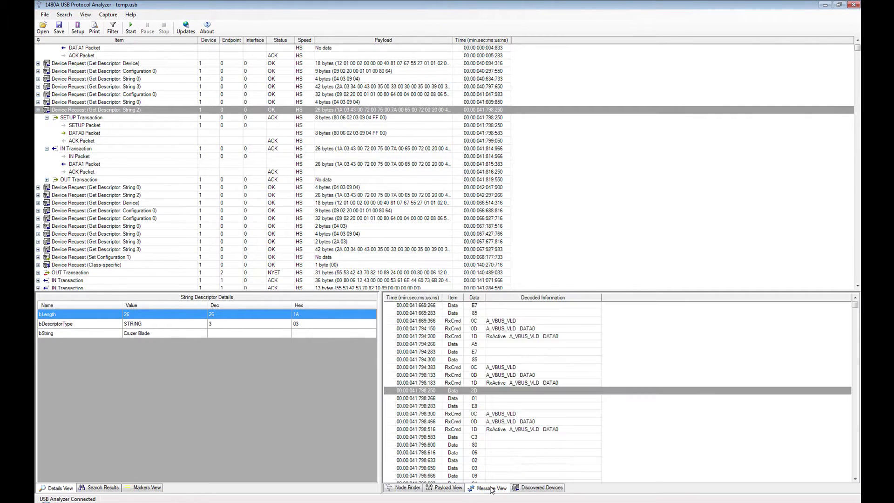
left_click(525, 391)
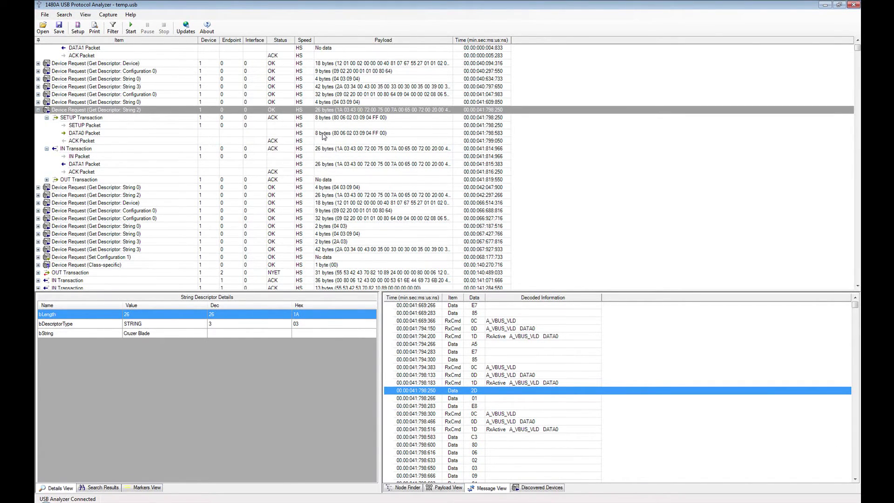
left_click(321, 165)
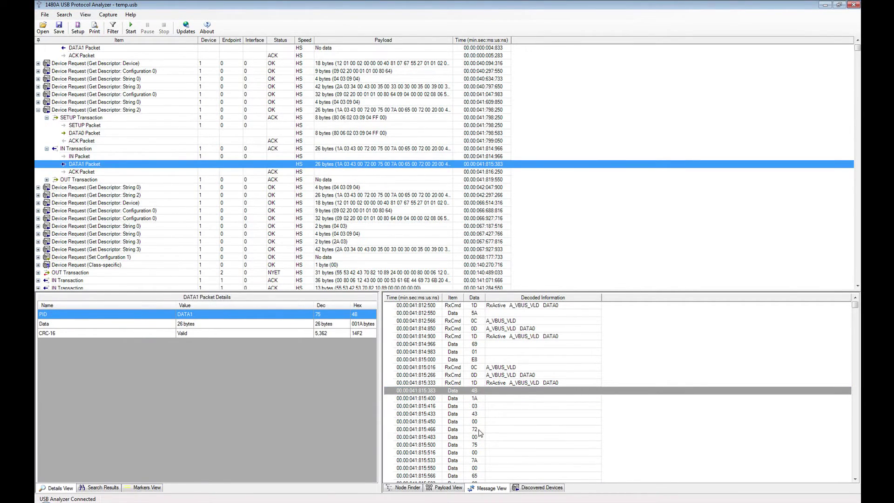
left_click(439, 488)
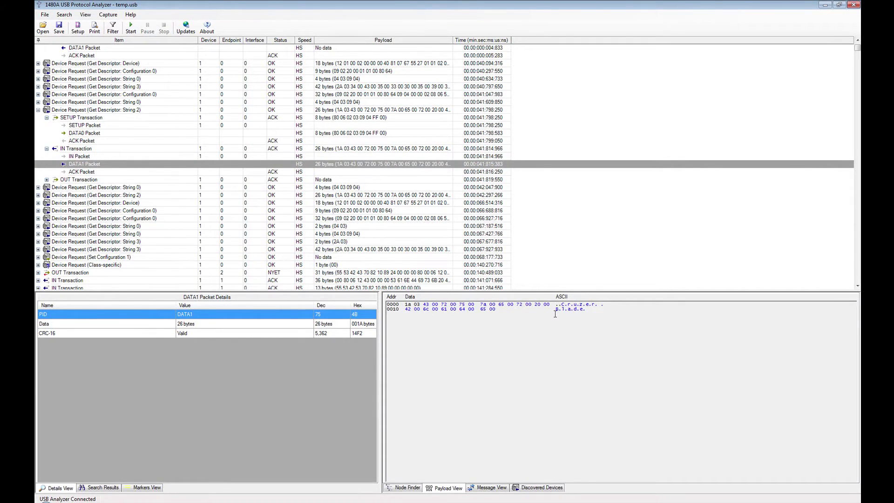
Change the protocol item filter so that Start of Frame packets are no longer hidden
left_click(84, 15)
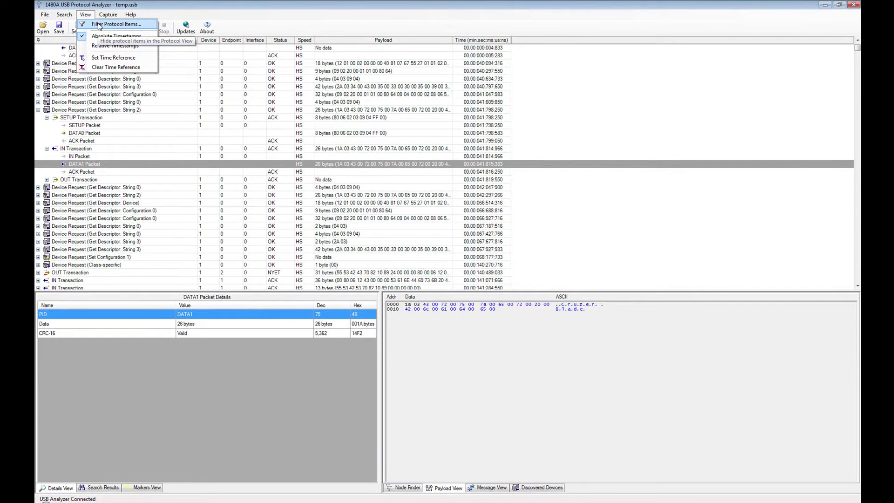
left_click(98, 25)
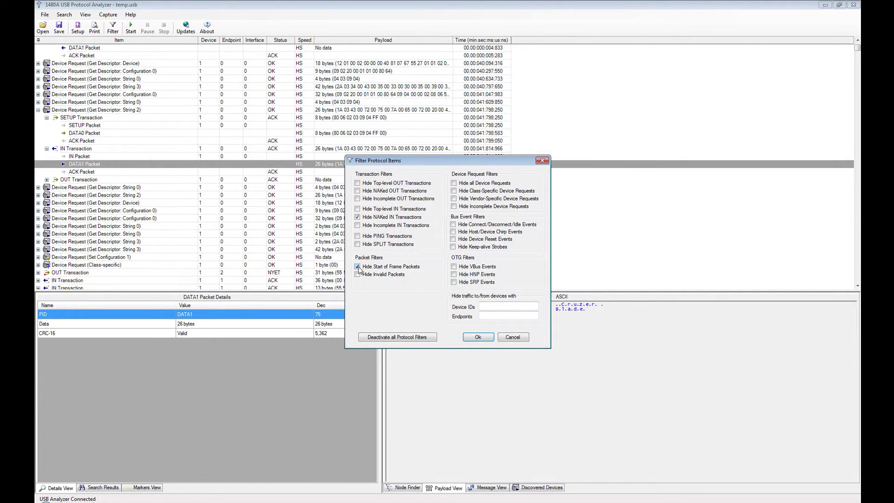
left_click(357, 267)
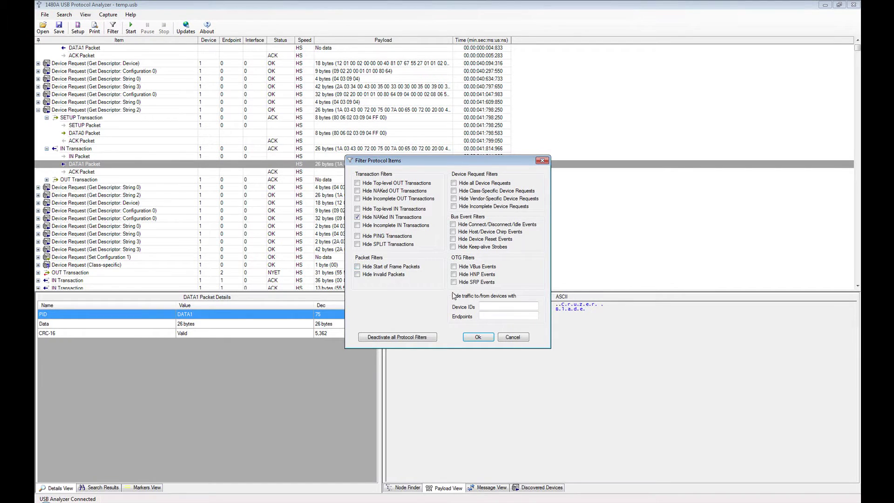
left_click(478, 337)
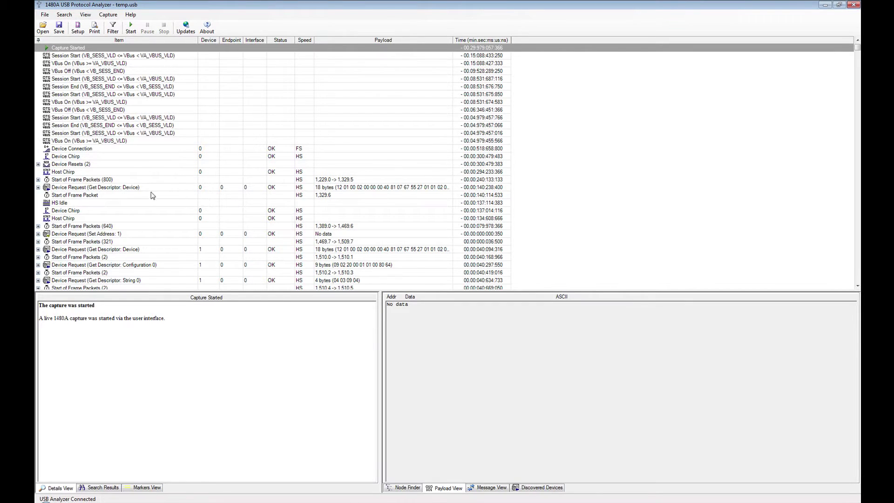
Expand the first group of consecutive Start of Frame packets and inspect the frame number of its first packet
left_click(89, 182)
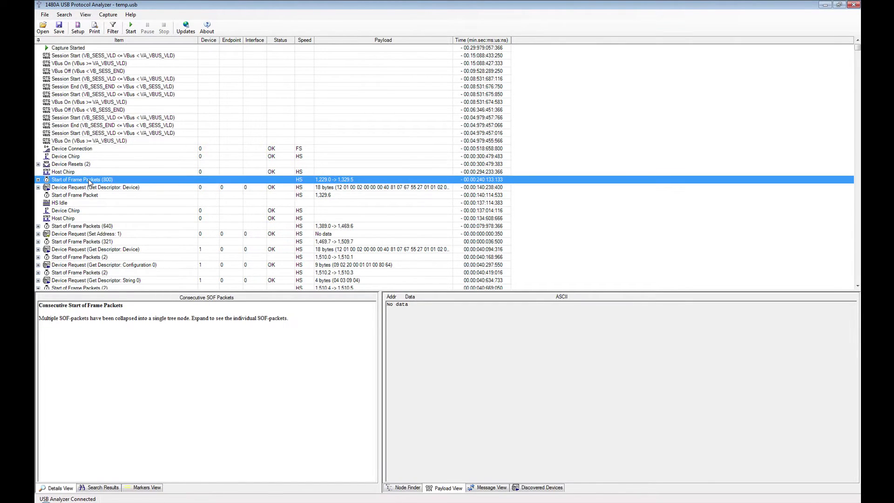
left_click(39, 180)
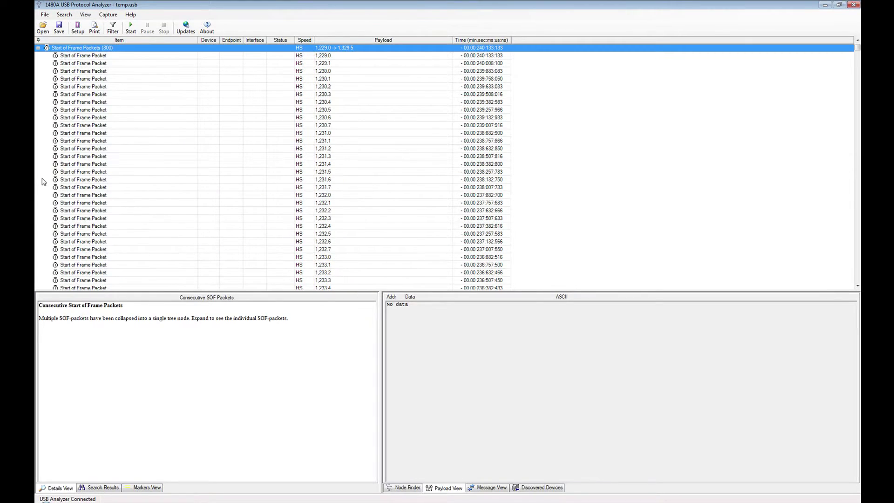
left_click(141, 55)
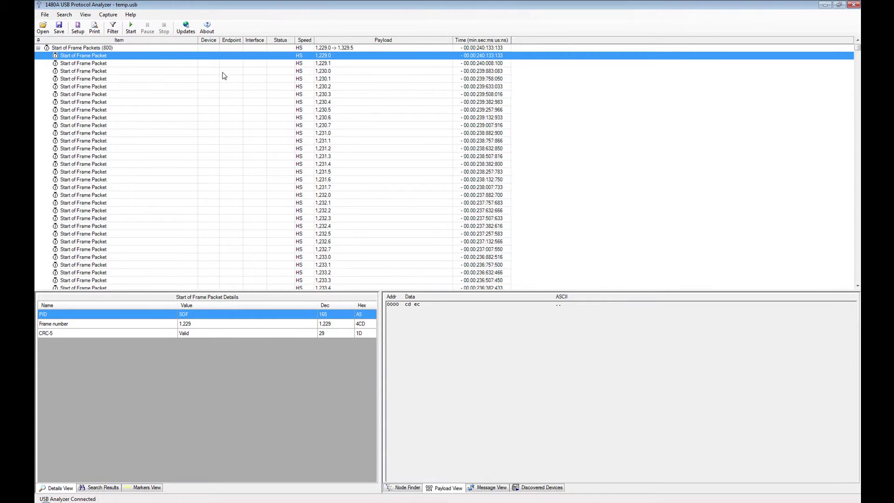
left_click(233, 326)
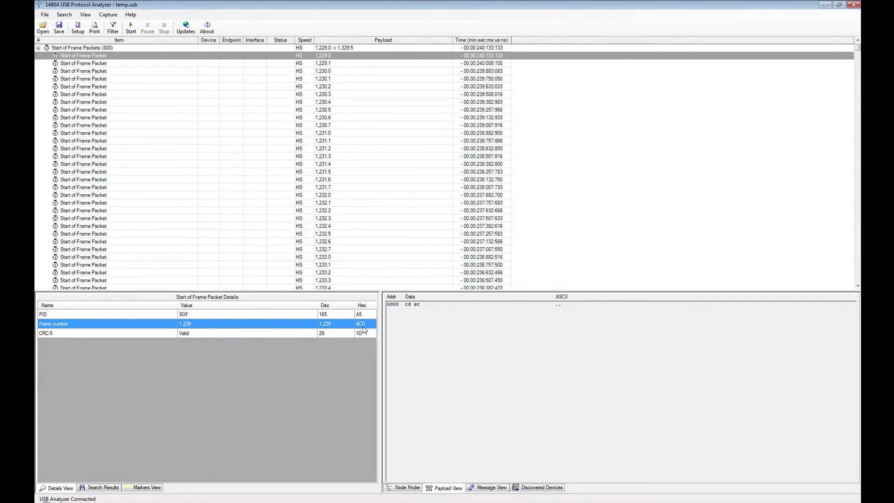
Apply a protocol item filter that hides all device requests and Start of Frame packets
left_click(112, 28)
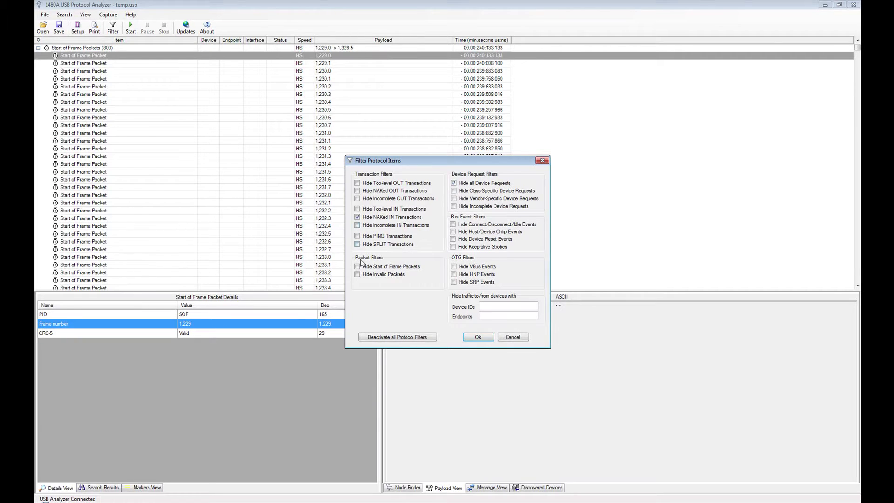
left_click(477, 336)
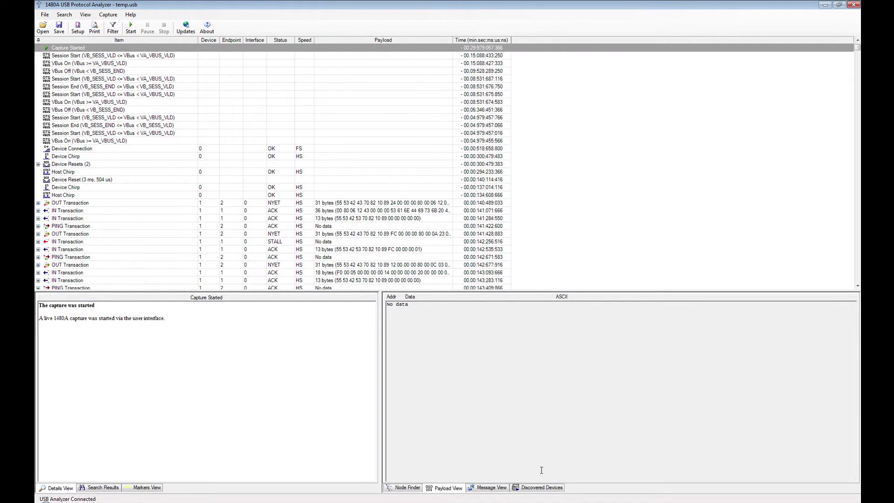
Check the discovered devices list, and view the details of the first OUT transaction and the transactions following it
left_click(539, 488)
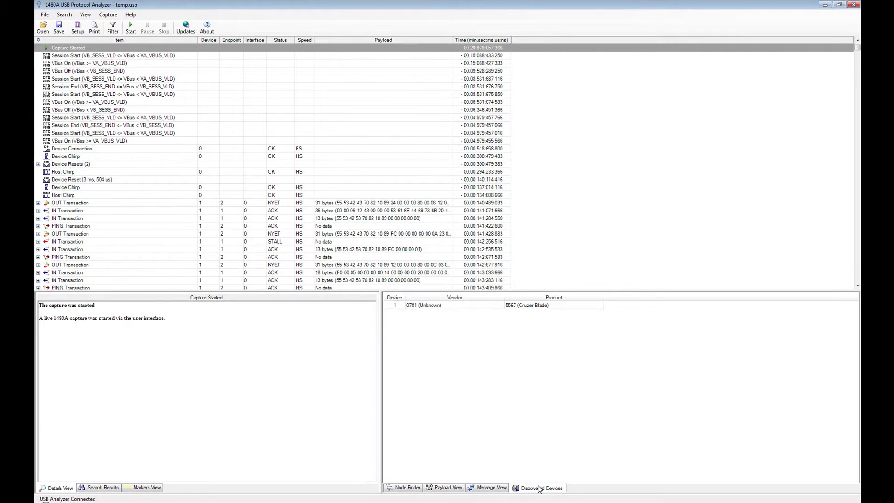
left_click(525, 306)
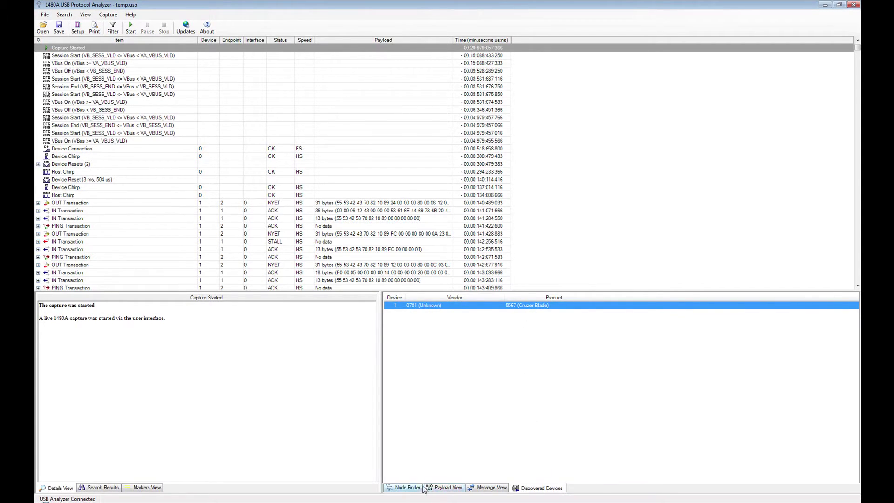
left_click(282, 203)
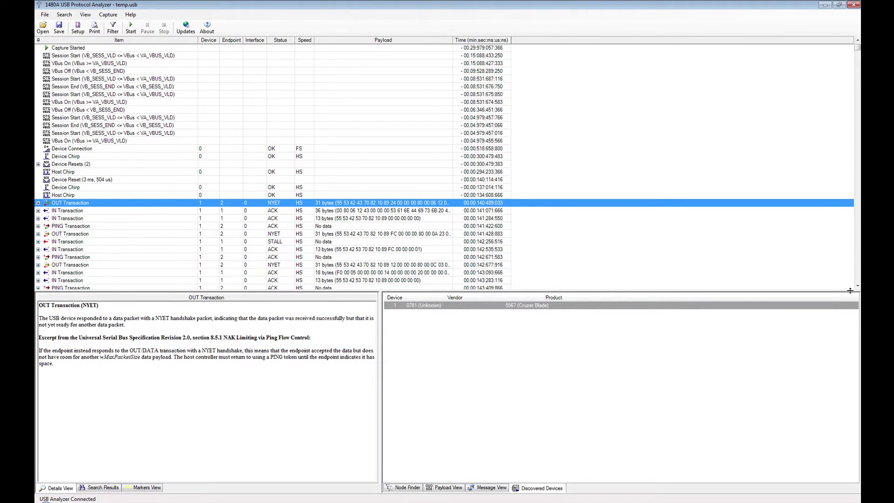
left_click_drag(856, 287, 858, 288)
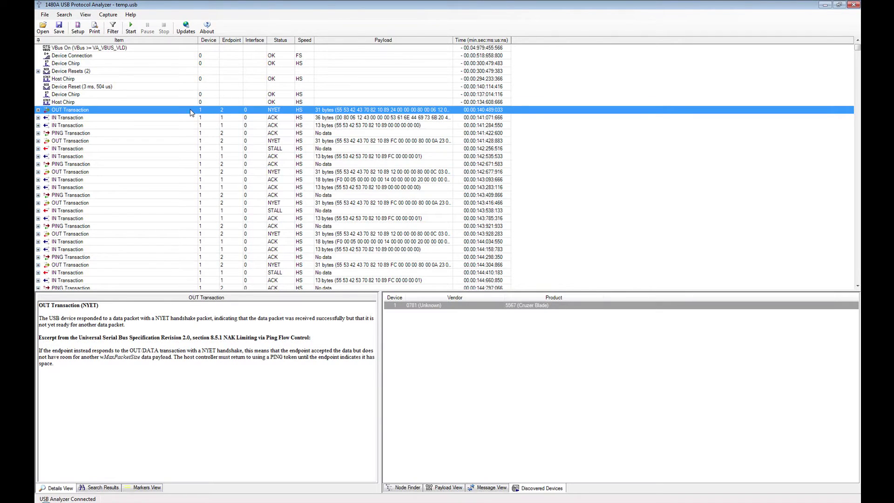
Show device requests again by removing the Hide all Device Requests filter
left_click(112, 27)
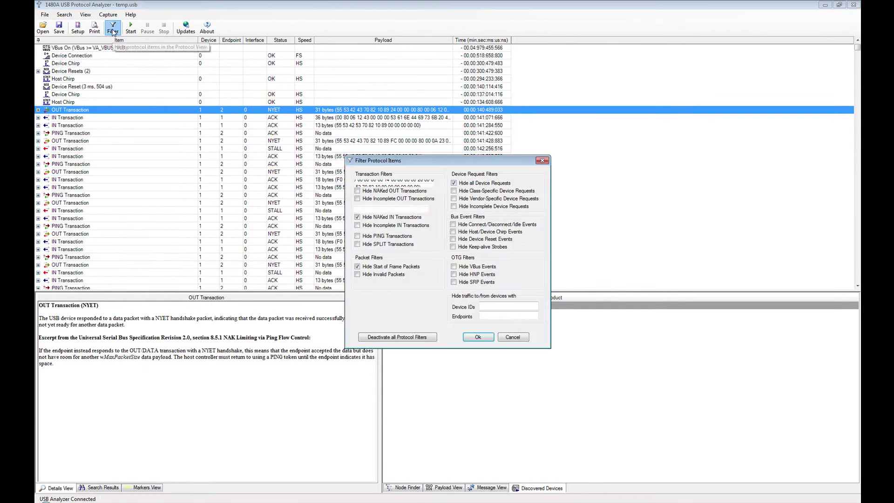
left_click(454, 183)
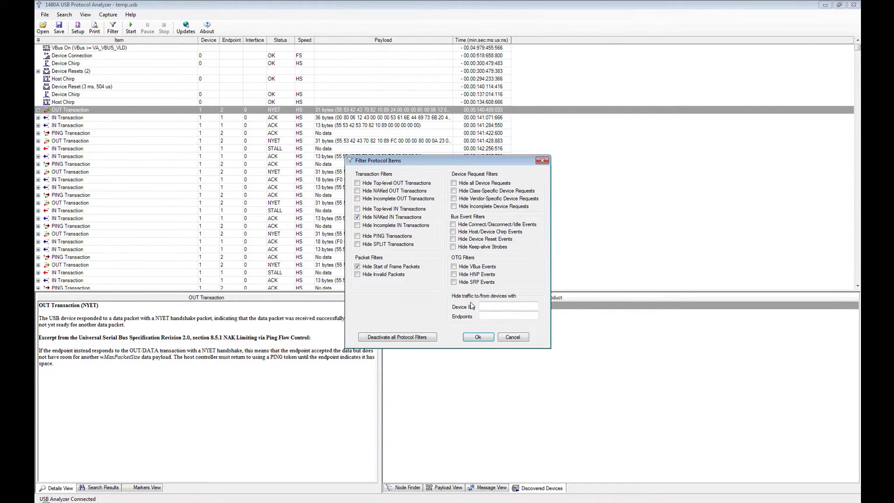
left_click(478, 336)
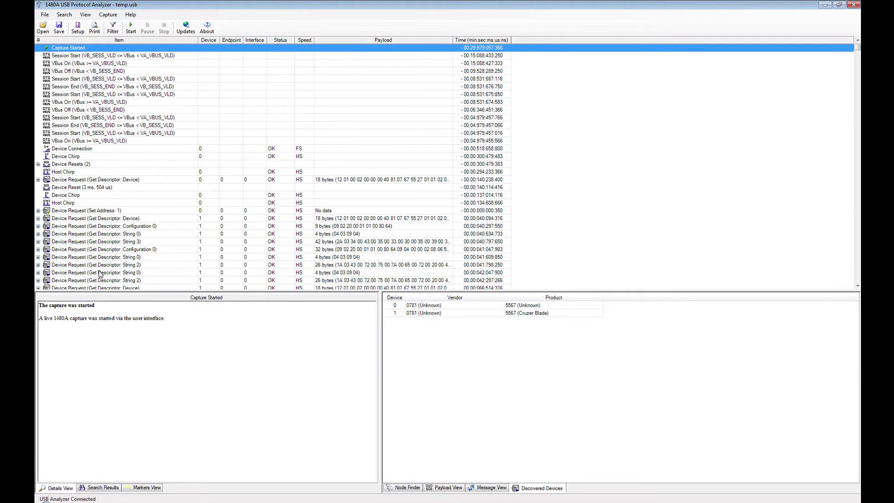
View the Set Address request's details, and review the Device IDs option in the protocol item filter without applying any changes
left_click(88, 211)
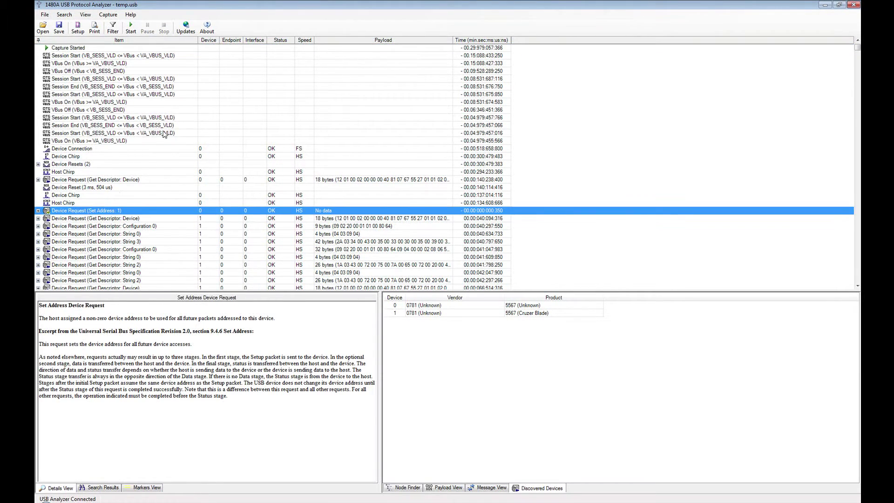
left_click(113, 28)
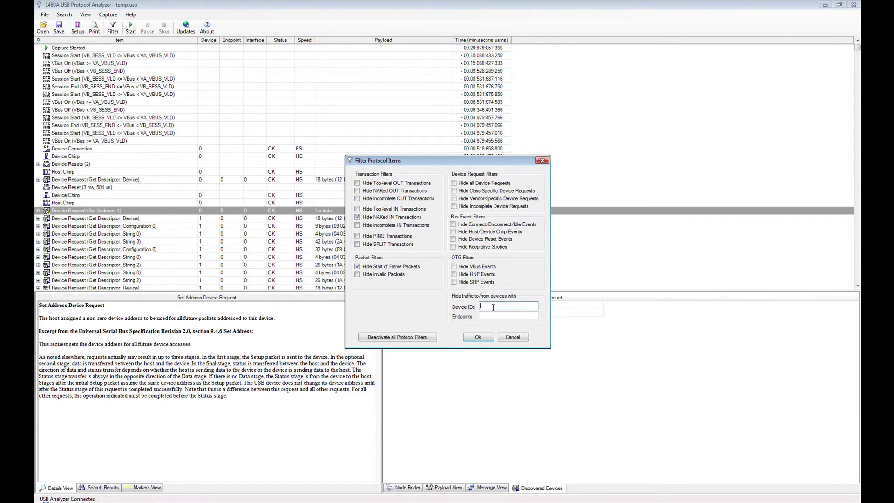
left_click(511, 337)
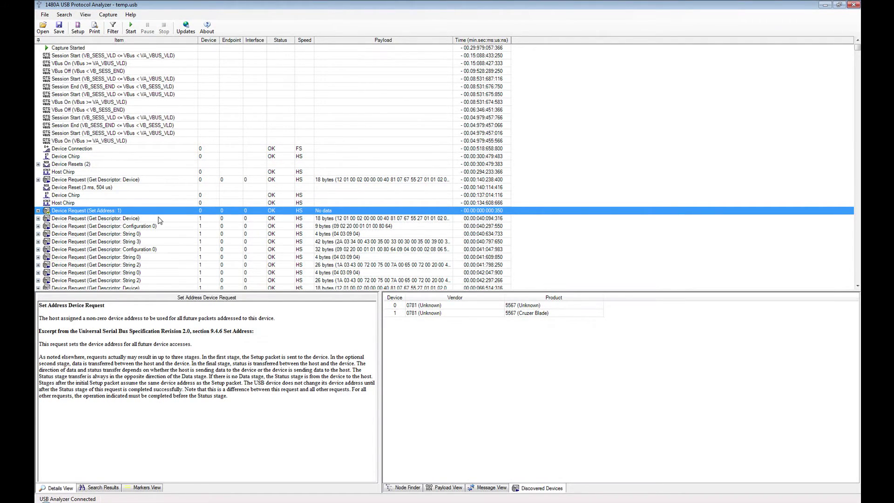
Expand device 1's first Get Descriptor: Device request and its SETUP transaction, and inspect the Device field of the SETUP packet
left_click(209, 219)
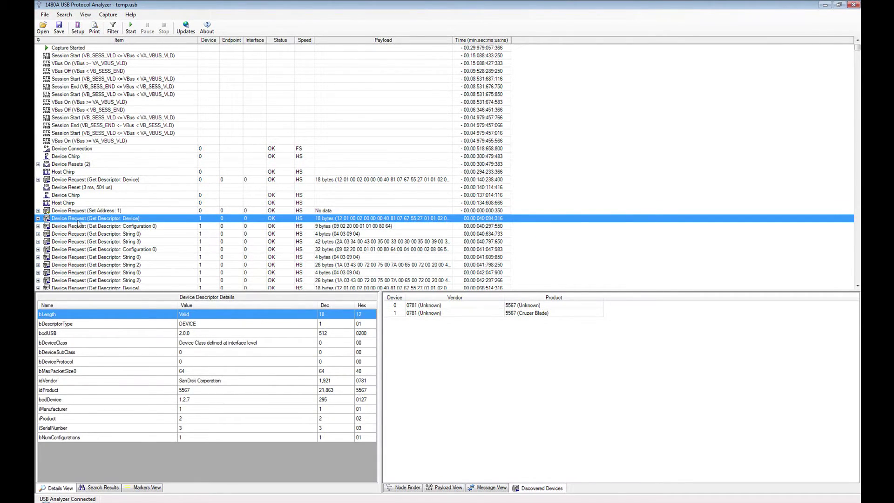
left_click(37, 219)
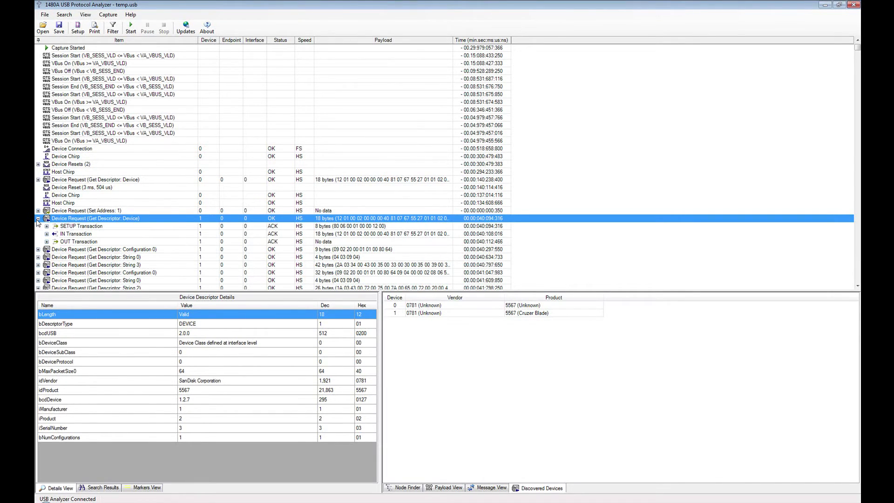
left_click(47, 226)
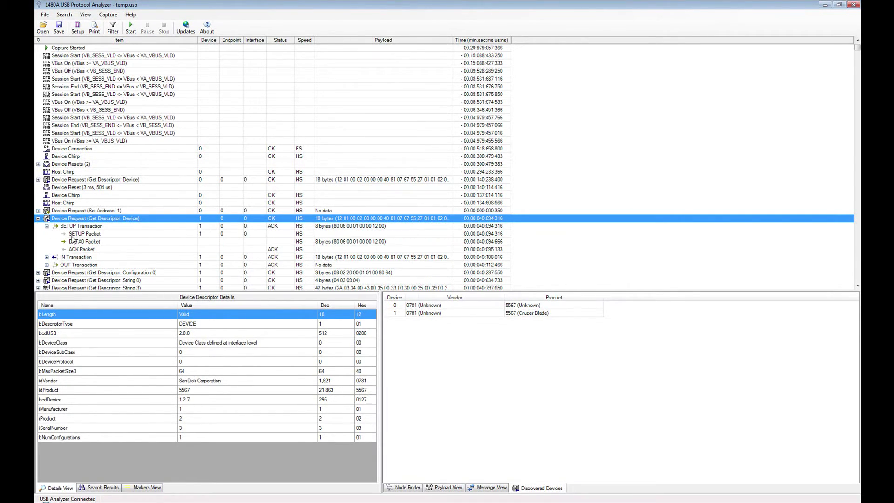
left_click(88, 235)
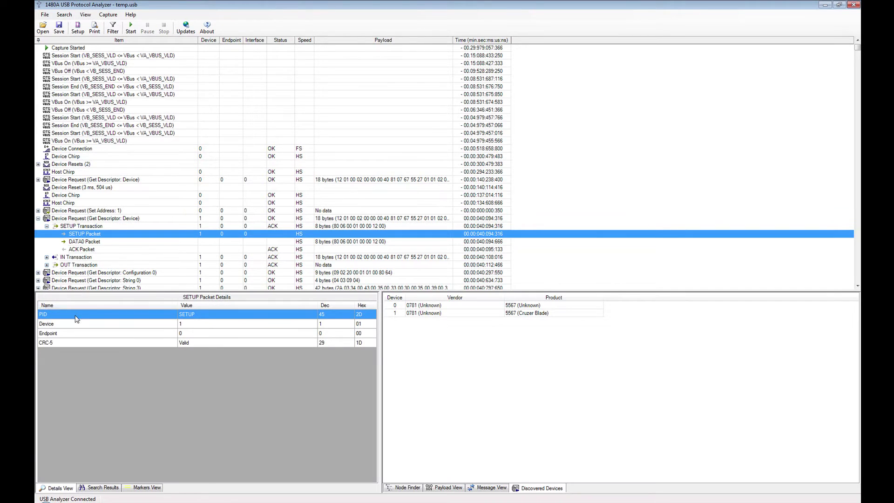
left_click(177, 325)
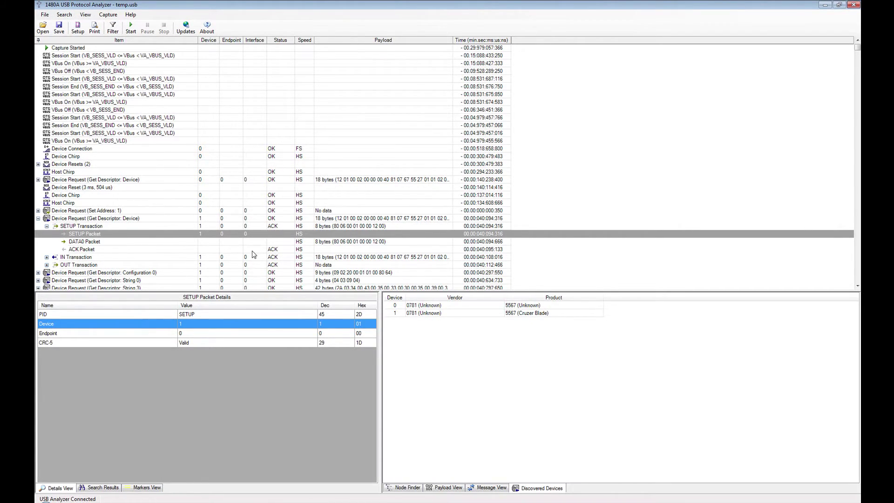
Try the example device ID list 20-3,5 in the protocol item filter, and erase it before accepting the filter
left_click(113, 29)
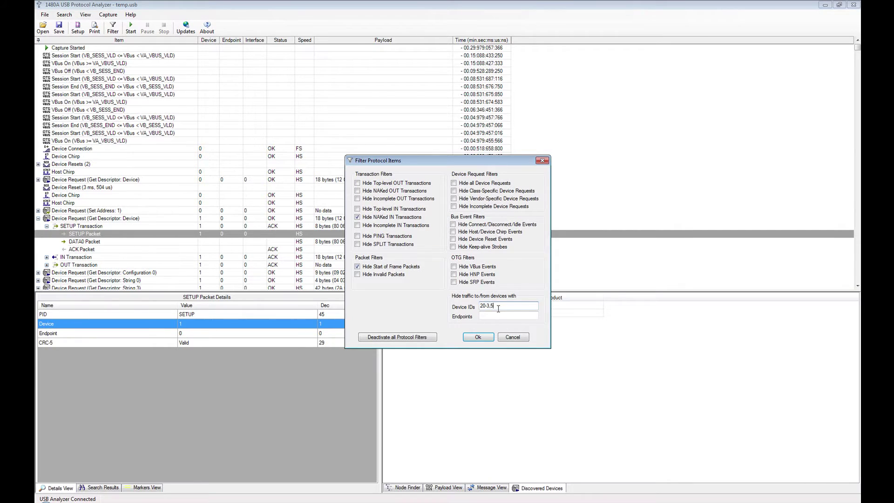
key("BackSpace")
key("BackSpace")
left_click(478, 337)
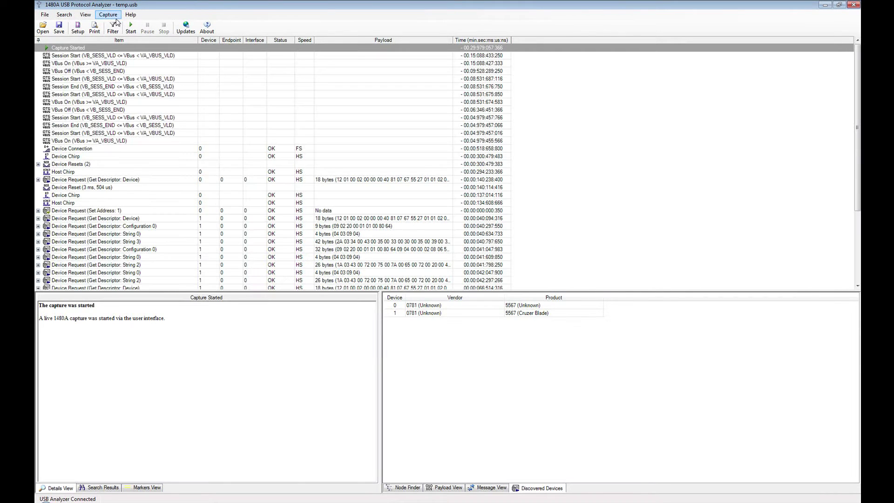
Expand device 0's Get Descriptor: Device request and its SETUP transaction, and view the SETUP packet's details
left_click(86, 16)
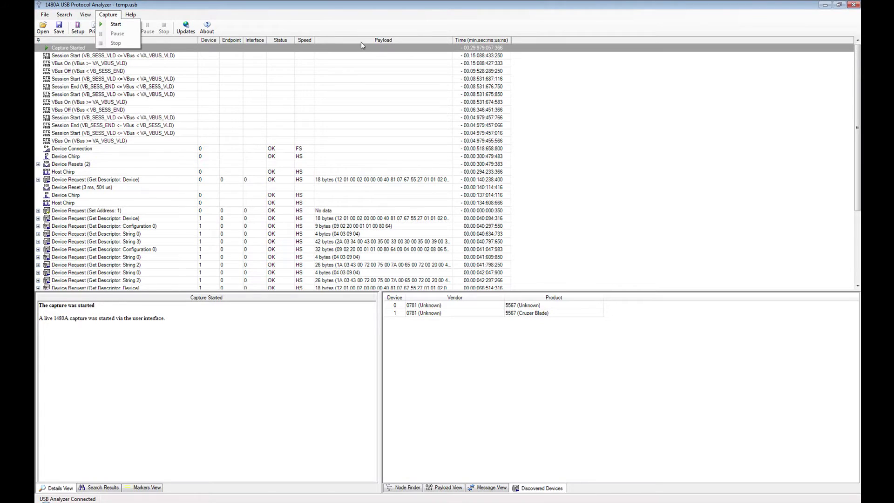
left_click(321, 181)
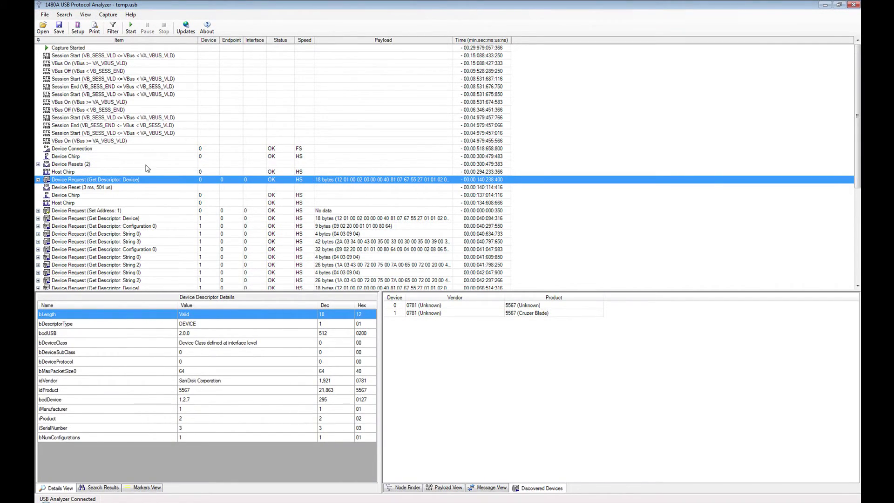
left_click(38, 179)
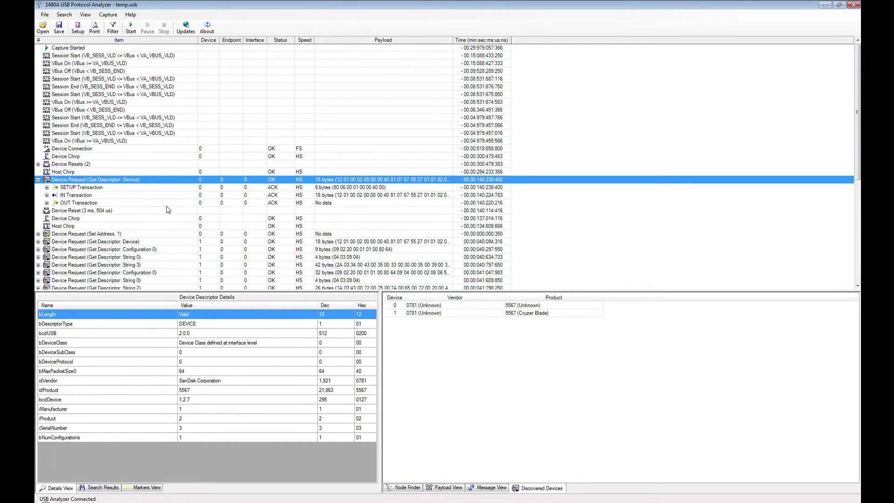
left_click(46, 187)
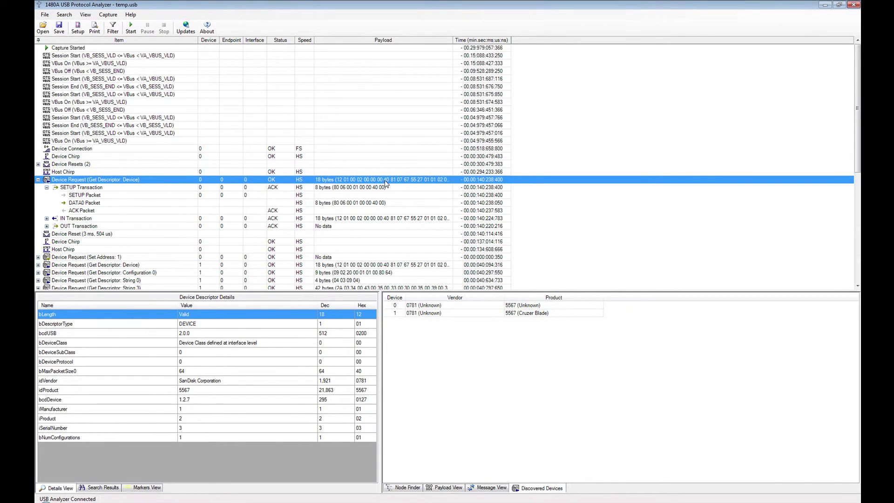
left_click(476, 196)
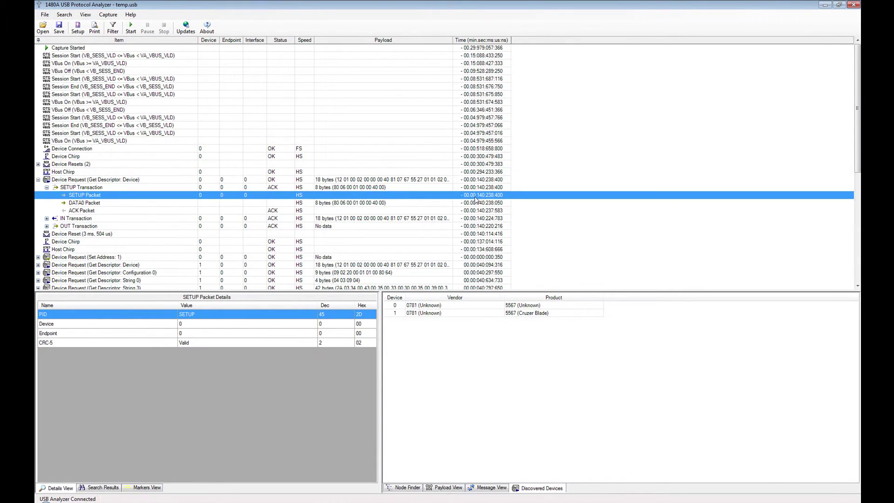
Clear the time reference and compare the absolute timestamps of the SETUP and DATA0 packets
right_click(476, 198)
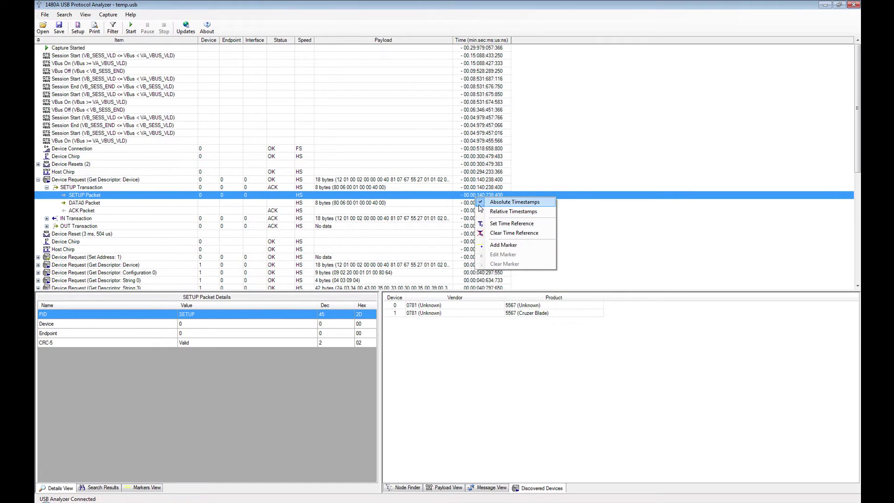
left_click(500, 236)
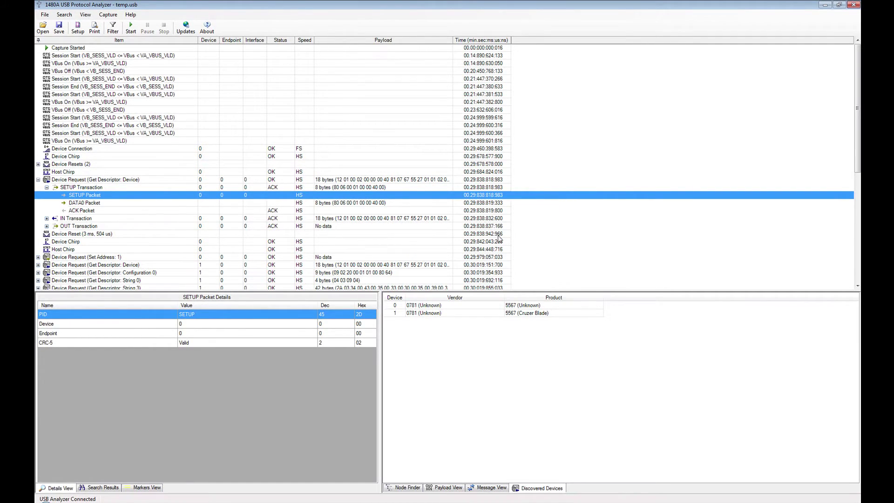
left_click(501, 204)
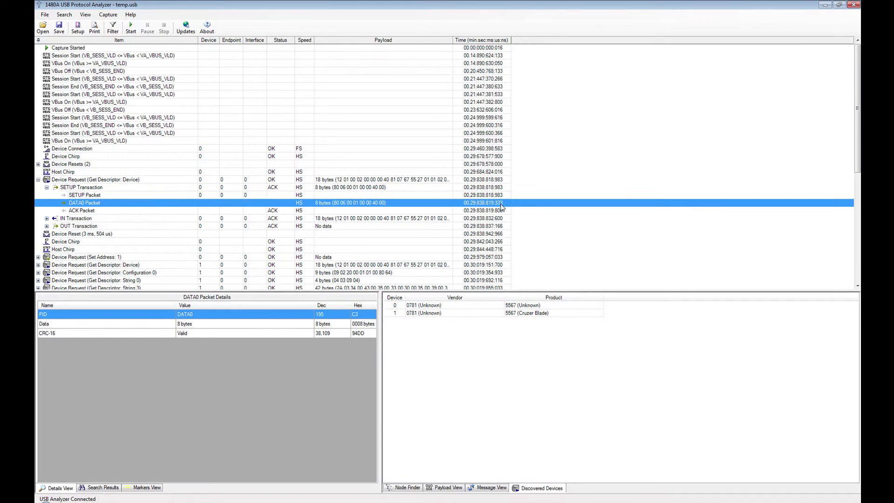
left_click(502, 196)
left_click(501, 205)
left_click(500, 198)
Set device 0's SETUP packet as the time reference, and clear the reference again after viewing the times
right_click(500, 198)
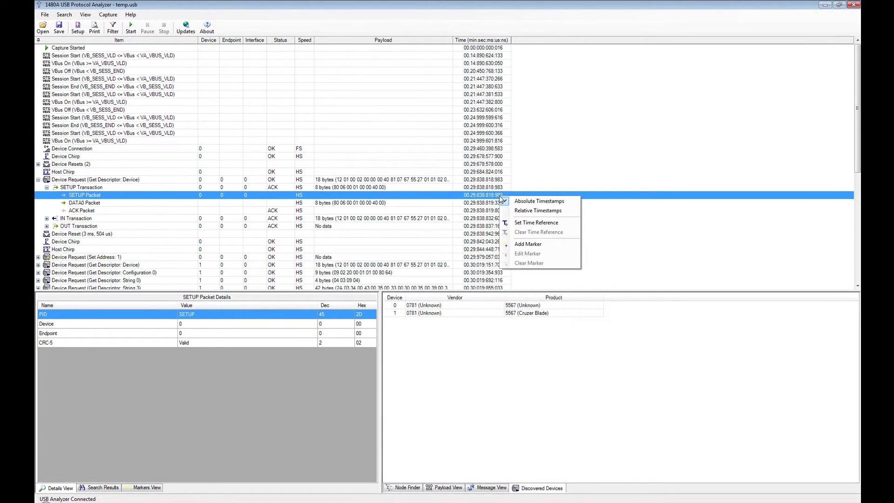
left_click(518, 227)
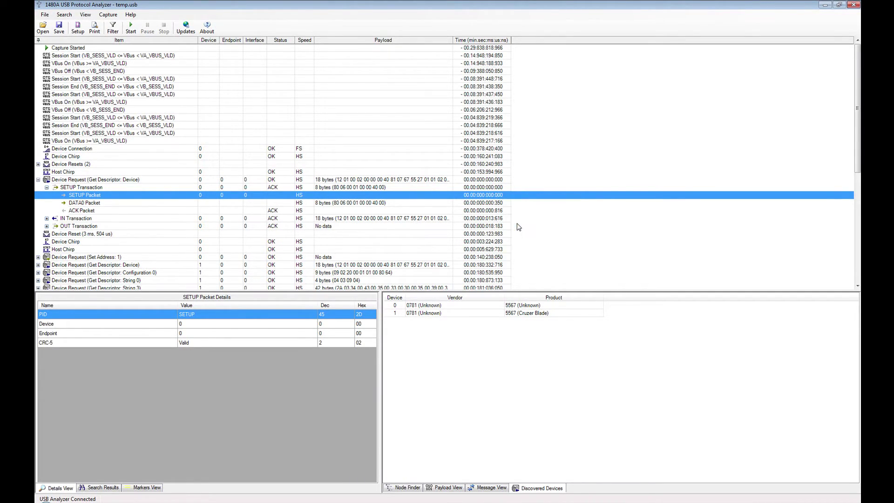
right_click(500, 199)
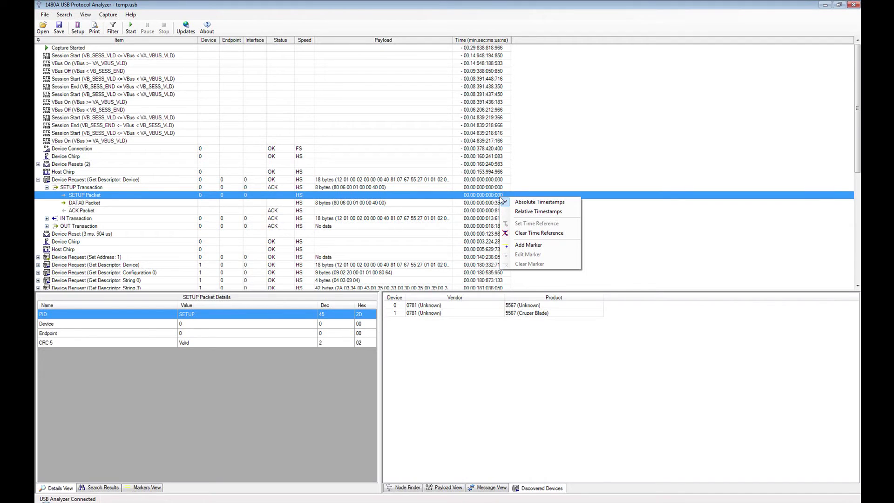
left_click(518, 233)
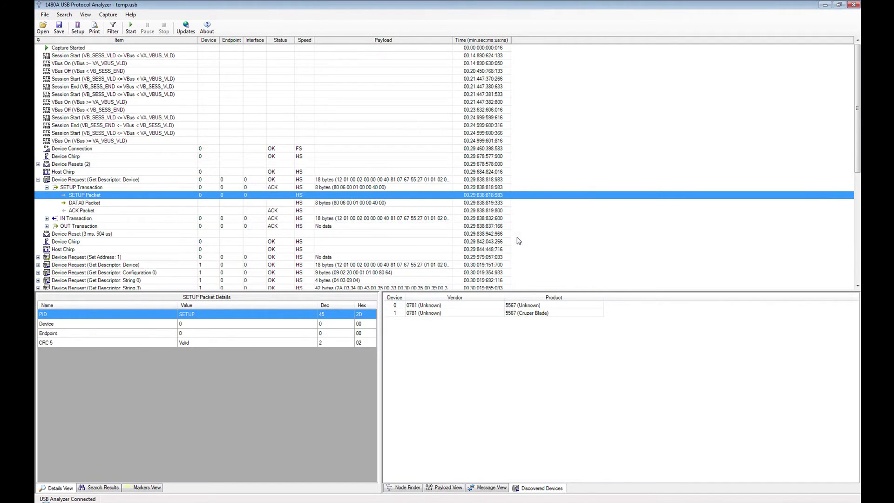
Show relative timestamps to check the DATA0 and ACK packets' timing, and return to absolute timestamps
right_click(503, 197)
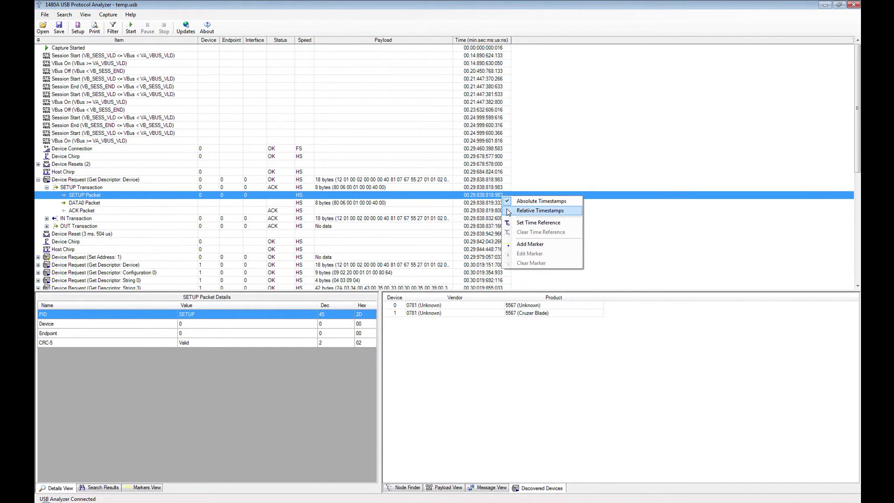
left_click(508, 212)
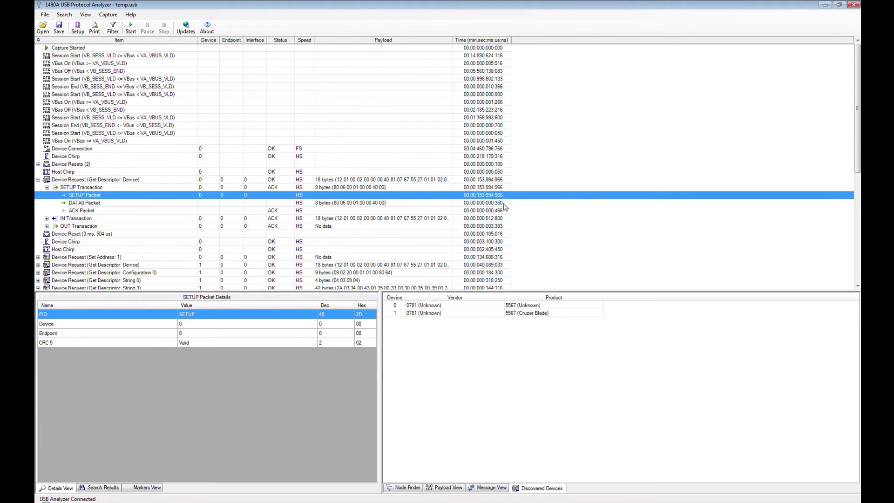
left_click(503, 204)
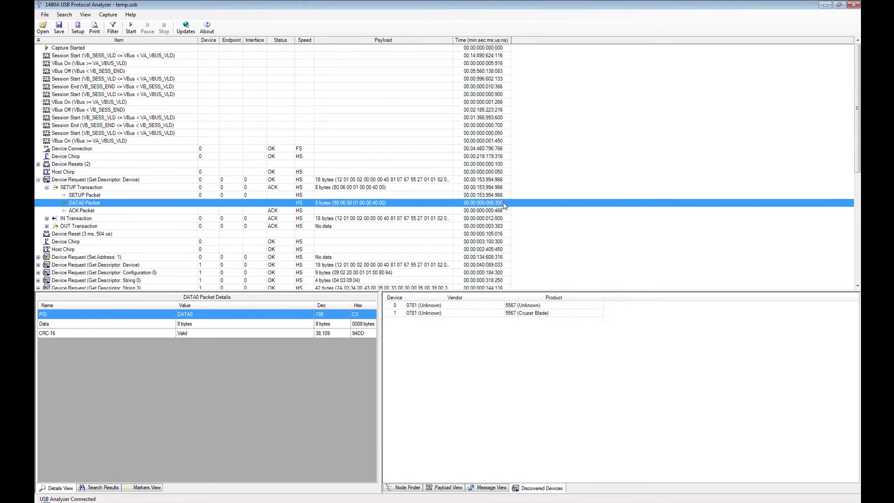
left_click(504, 212)
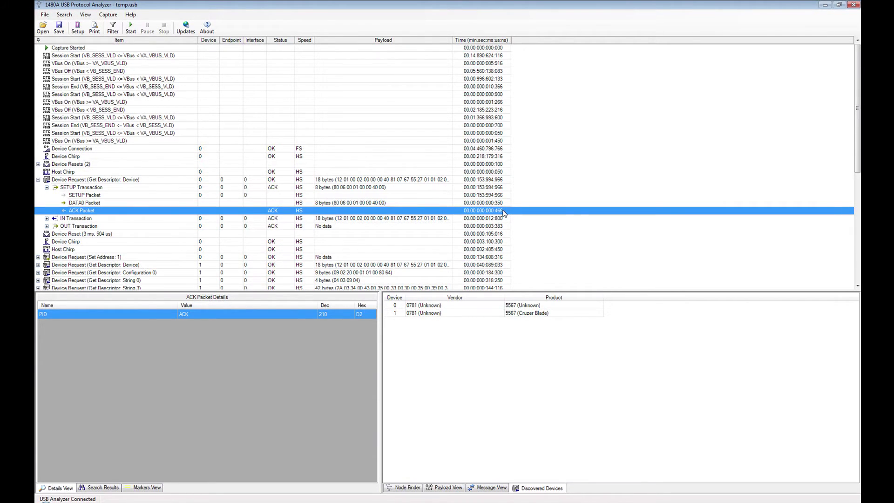
right_click(504, 212)
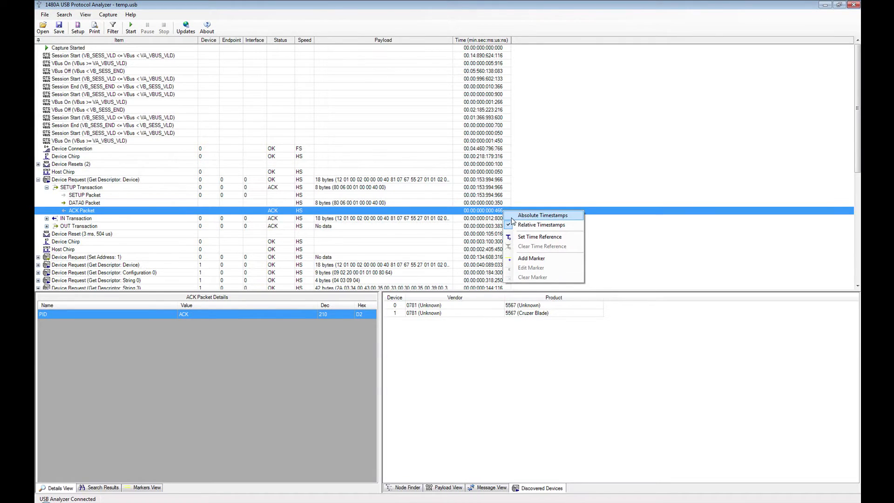
left_click(513, 217)
Review the timestamp and marker options available for the IN transaction, and look at the markers list
left_click(506, 218)
right_click(506, 220)
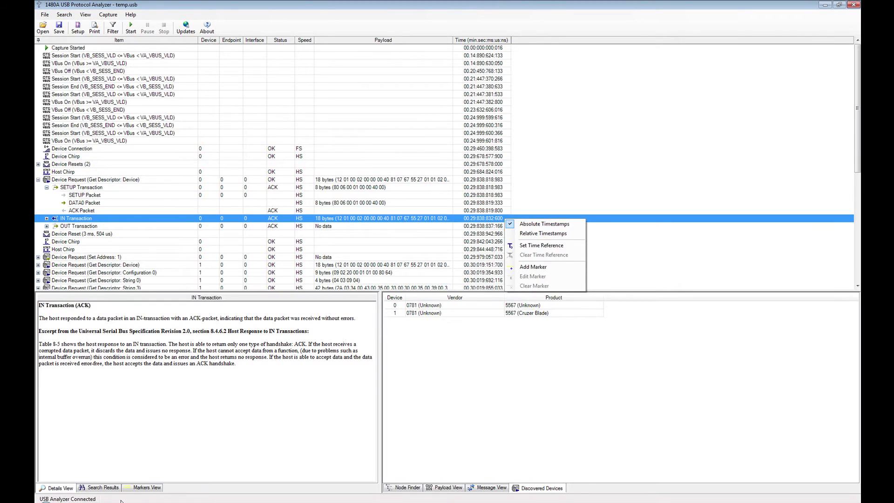
left_click(147, 487)
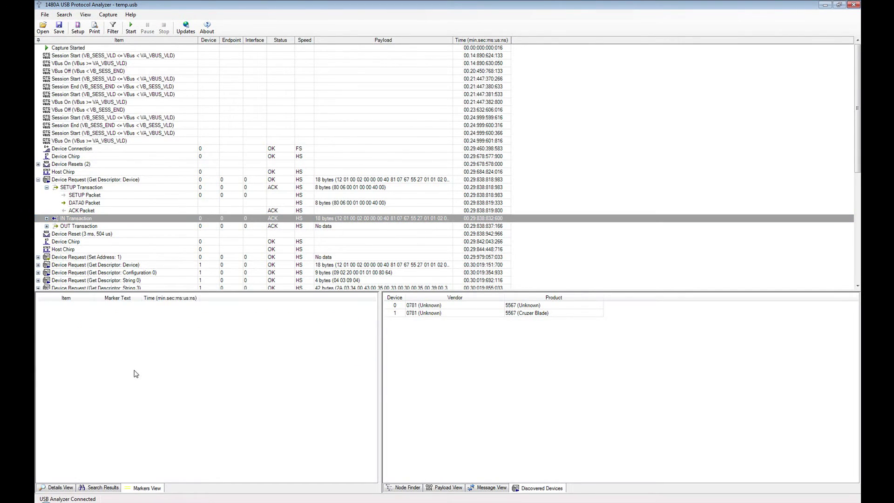
left_click(137, 217)
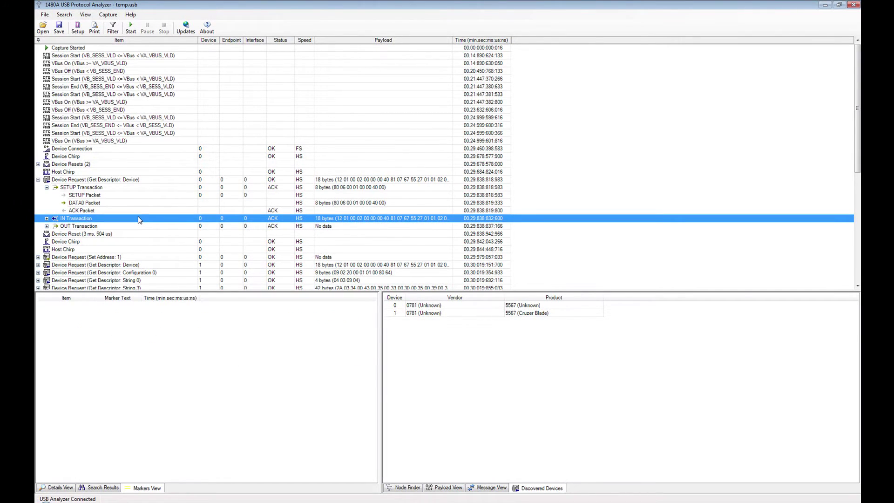
Start a new live capture from the 1480A unit, and stop it once the flash drive's traffic is recorded
left_click(105, 16)
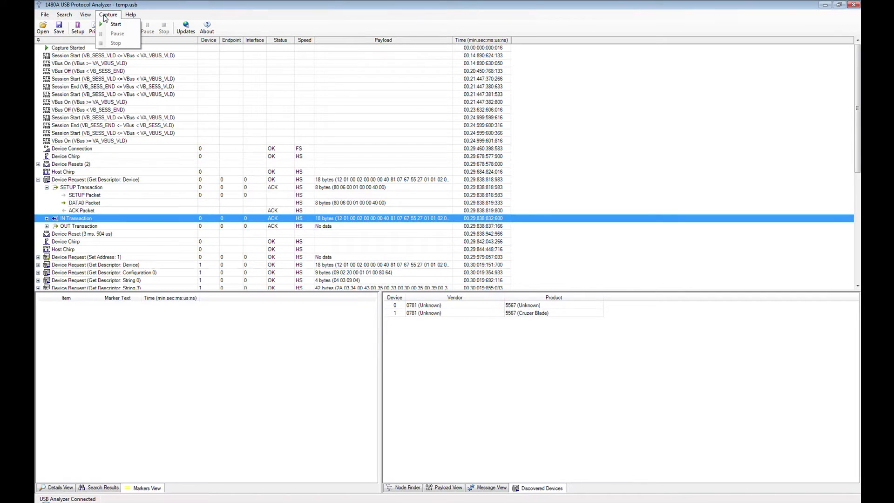
mouse_move(90, 18)
left_click(117, 5)
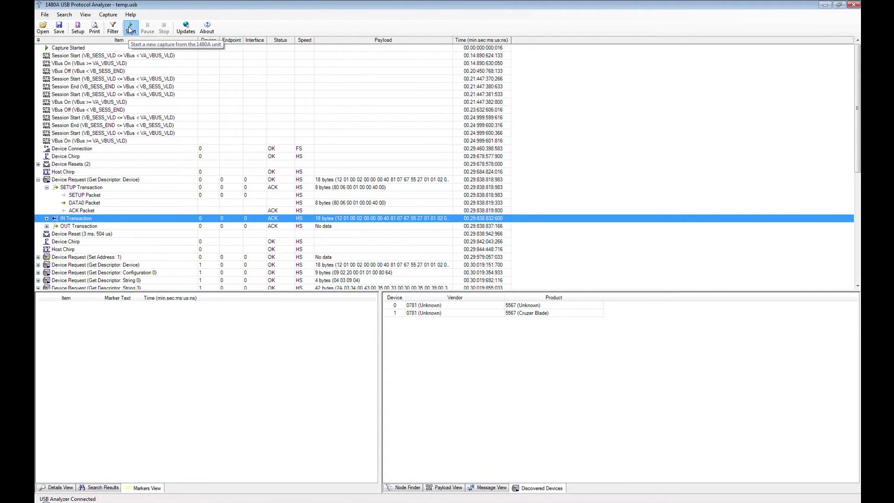
left_click(131, 30)
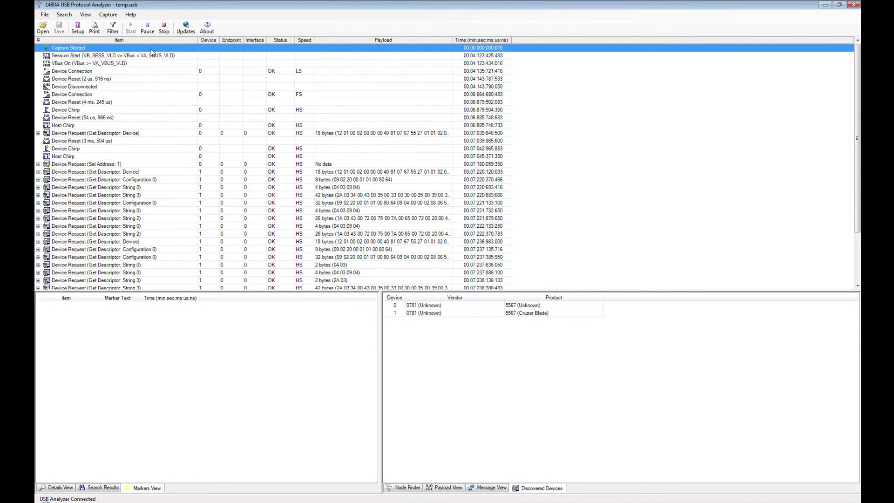
left_click(167, 31)
Locate discovered devices 0 and 1 in the new capture, and view device 1's device descriptor details
left_click(529, 307)
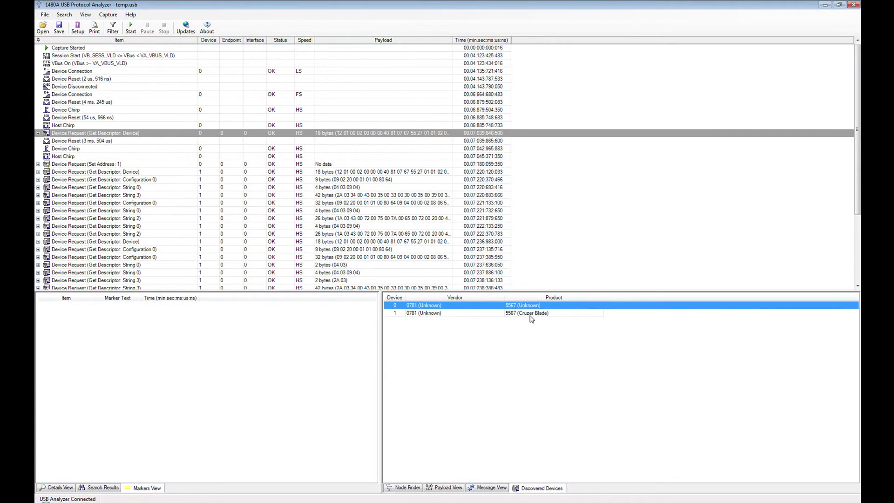
left_click(531, 314)
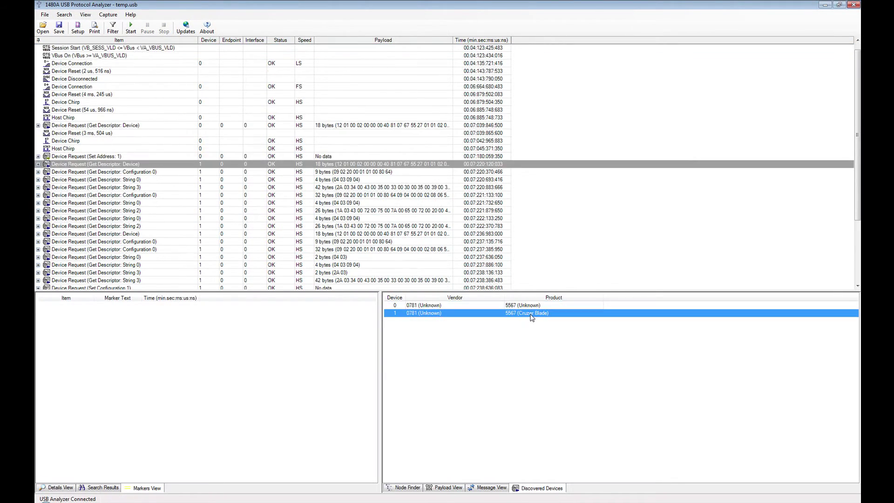
left_click(57, 488)
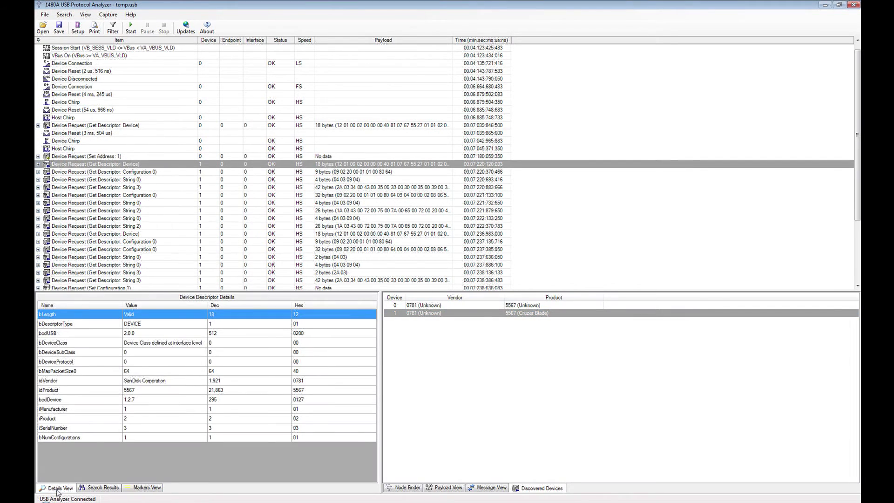
Check the analyzer software's edition and version information, and close it
left_click(130, 15)
left_click(144, 37)
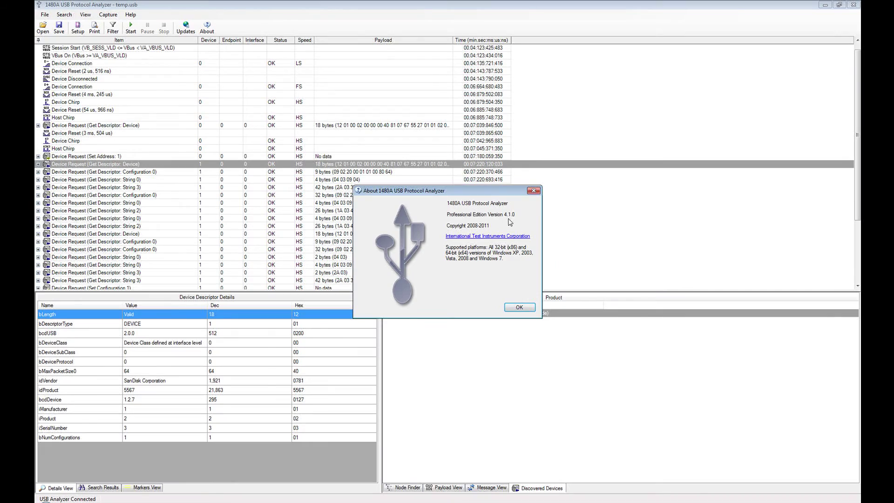
left_click(518, 308)
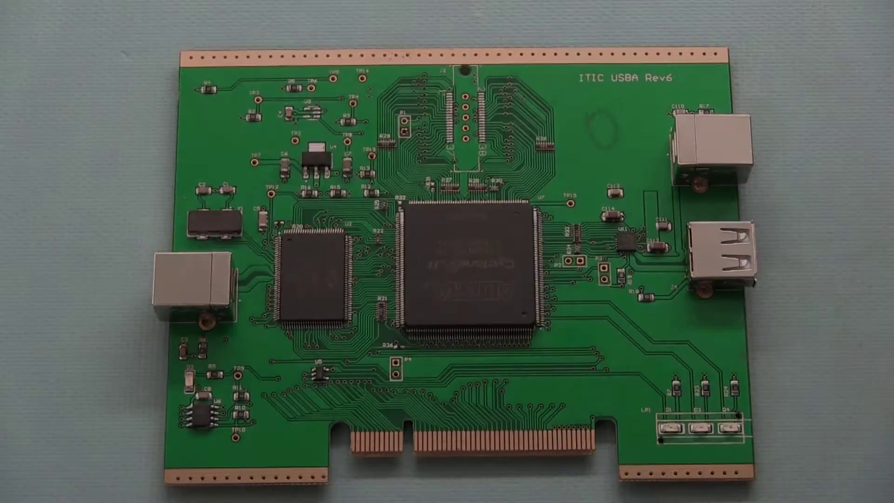